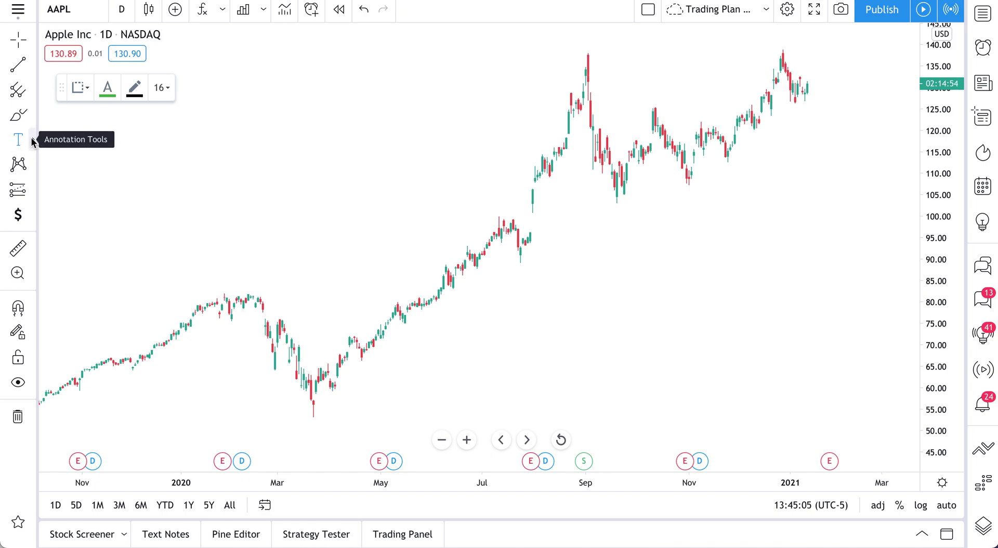
Place a text annotation above the early September 2020 price peak reading "All-time highs".
left_click(32, 142)
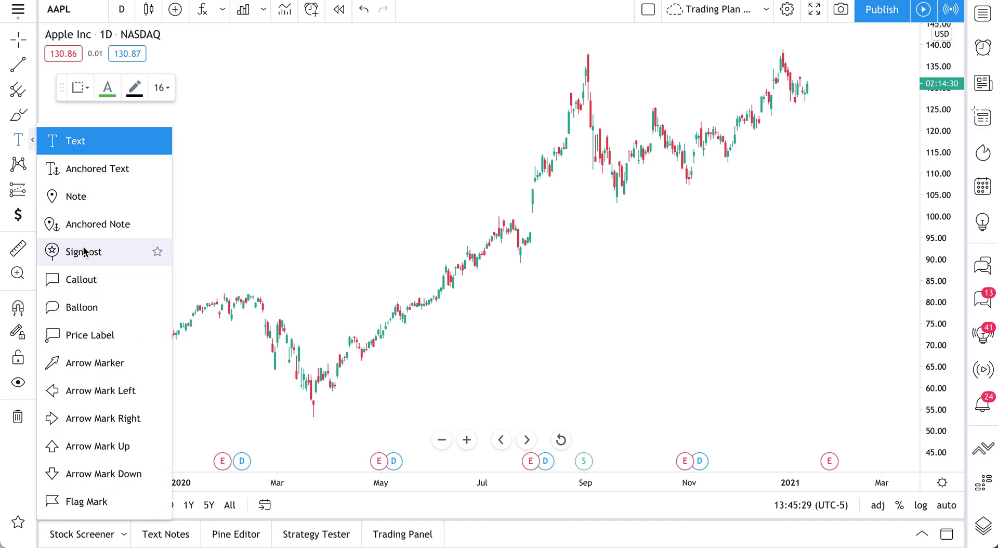
left_click(88, 142)
scroll(423, 83, "up", 5)
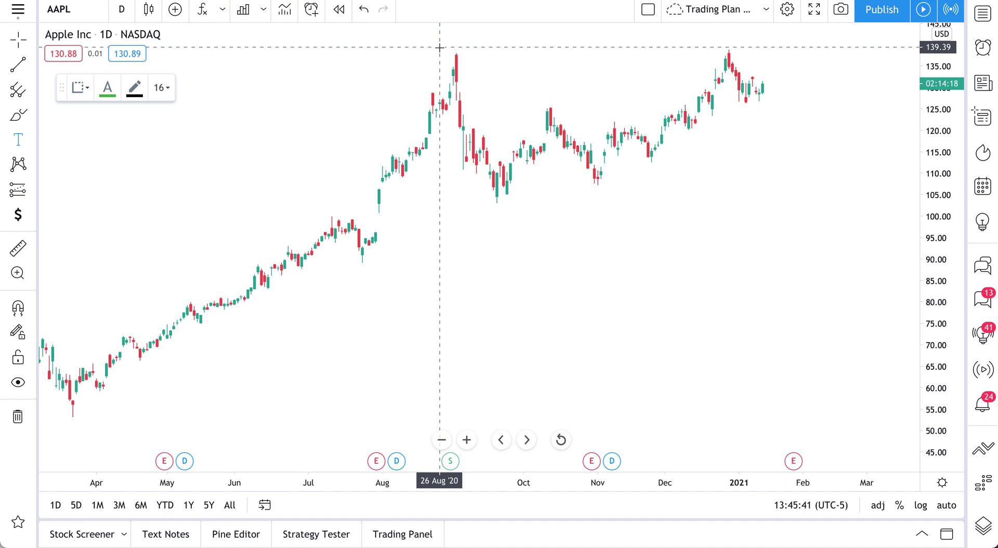
left_click(439, 47)
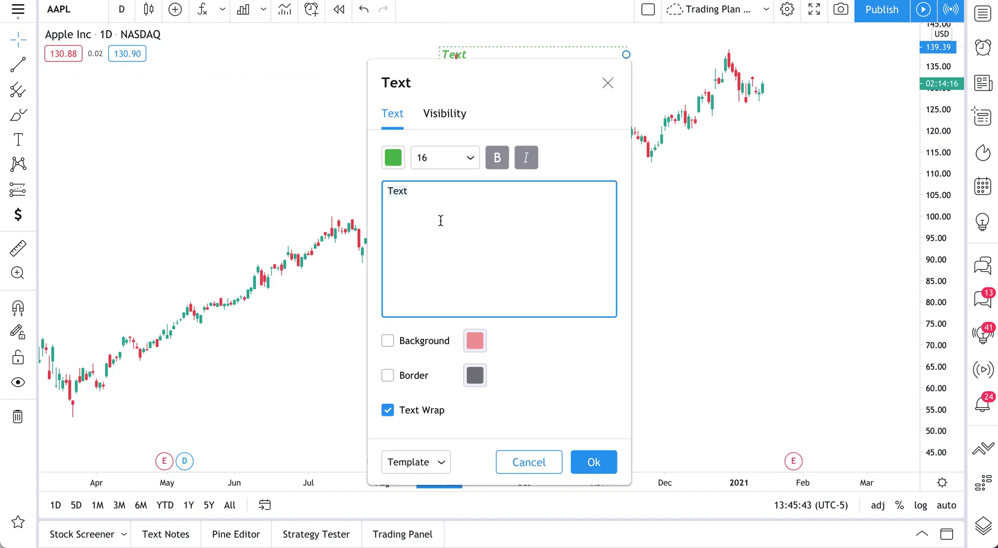
type("All-time hig")
key("BackSpace")
type("ig")
Move the "All-time highs" label up just above the September peak and change its text color to blue.
left_click(393, 157)
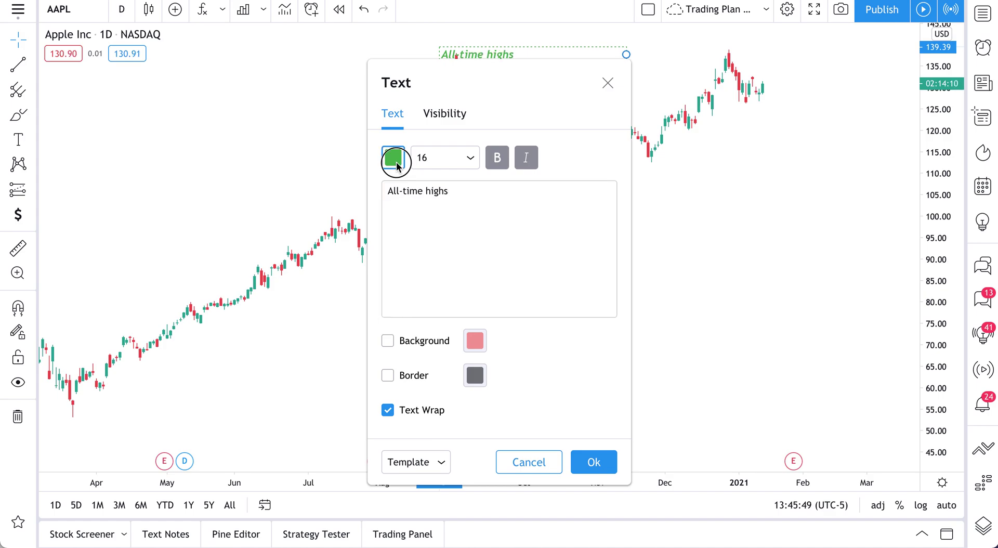
left_click_drag(492, 81, 255, 88)
mouse_move(503, 52)
left_mouse_down()
mouse_move(482, 40)
mouse_move(189, 92)
left_mouse_up()
double_click(482, 47)
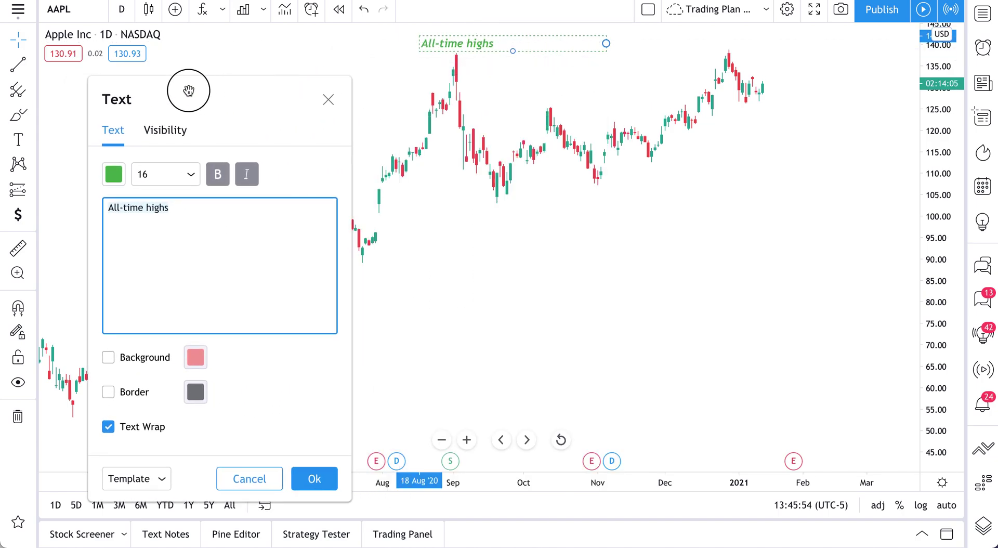
left_click(114, 177)
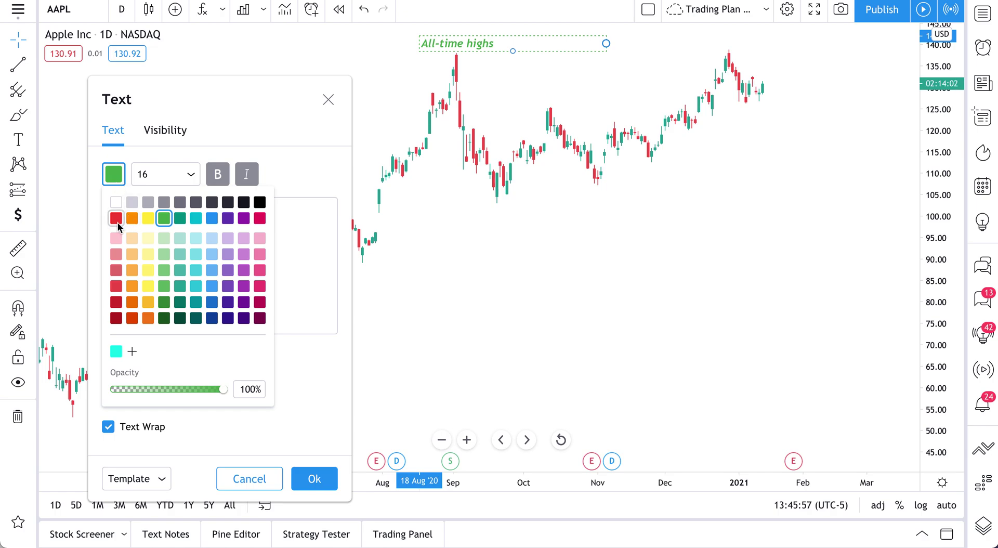
left_click(213, 218)
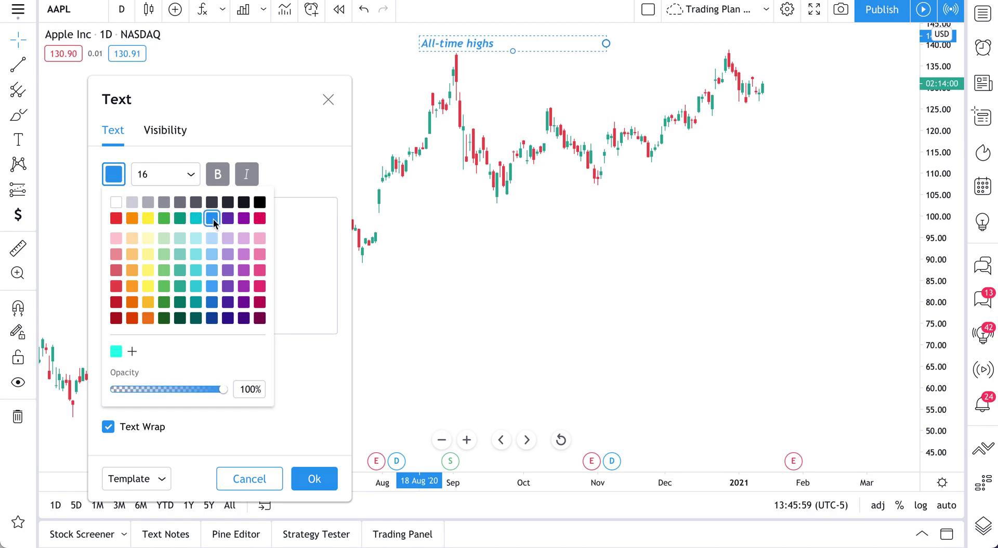
Try toggling the label's bold, italic, background, border and text wrap options, restoring each one.
left_click(217, 175)
left_click(218, 175)
left_click(219, 175)
left_click(246, 175)
left_click(245, 180)
left_click(165, 224)
left_click(108, 358)
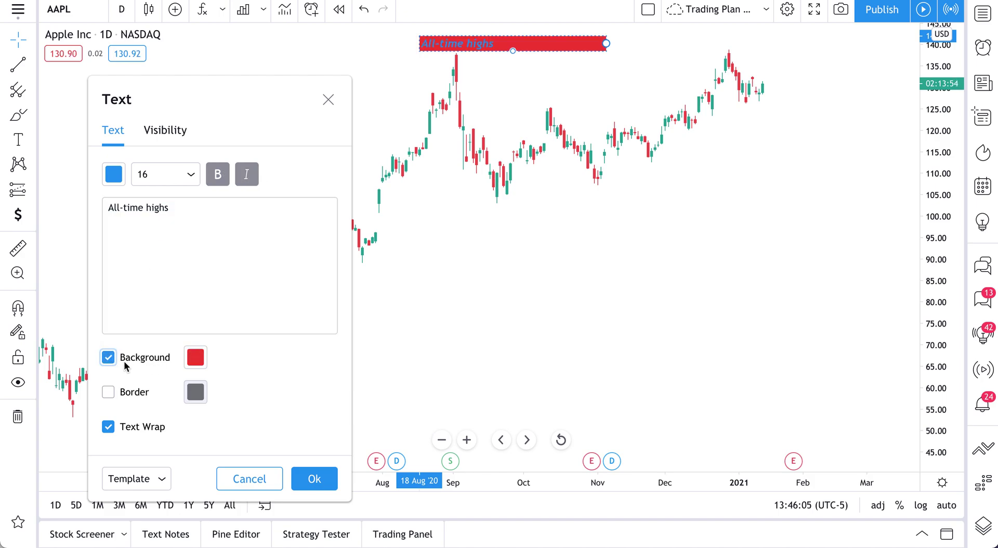
left_click(108, 358)
left_click(108, 392)
left_click(109, 393)
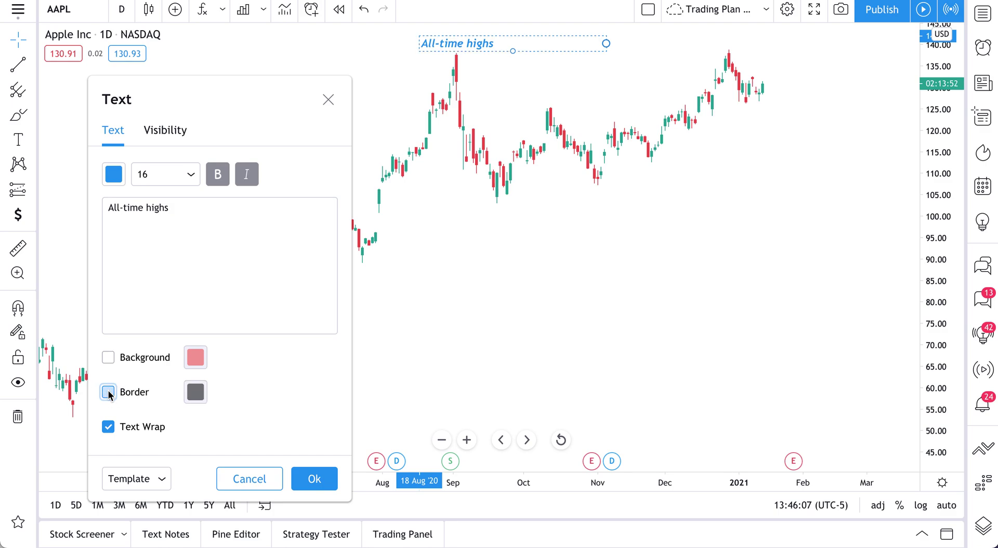
left_click(108, 427)
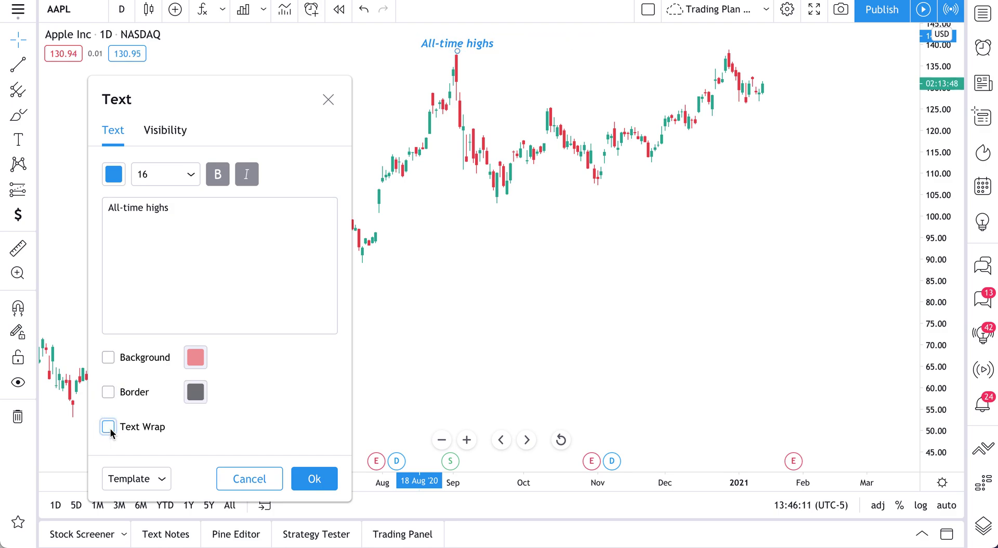
left_click(108, 426)
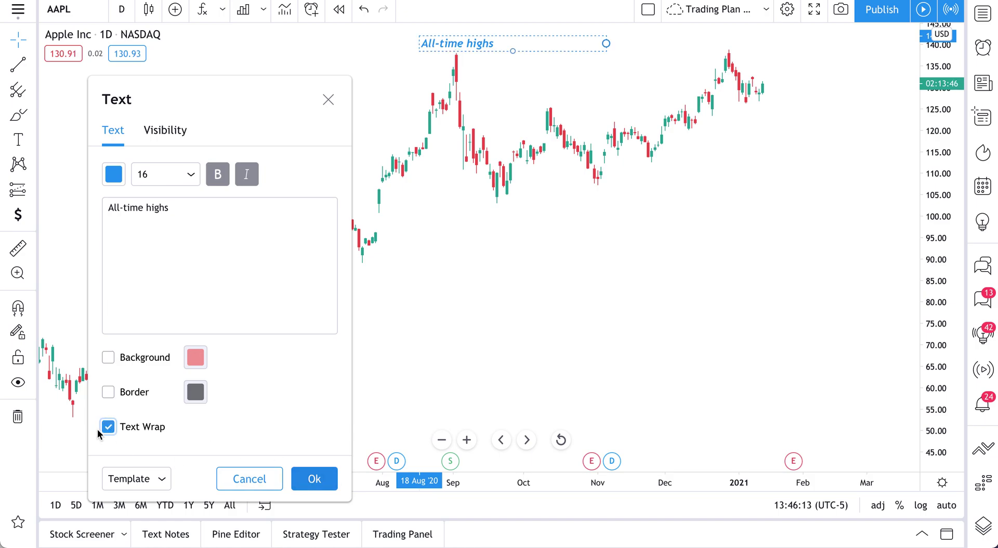
Apply the label settings and narrow its wrap box to fit closely around "All-time highs".
left_click(314, 479)
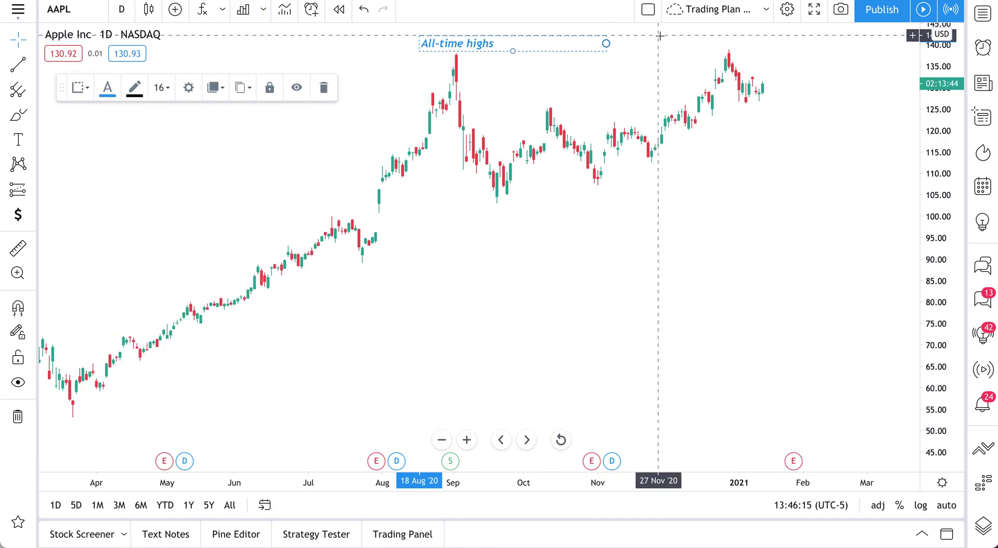
left_click_drag(606, 43, 513, 44)
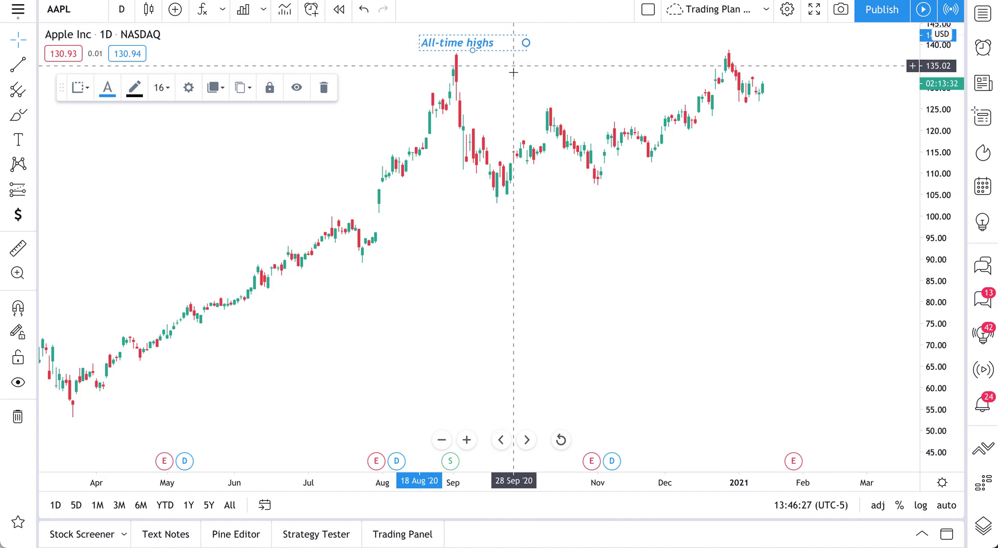
left_click(513, 74)
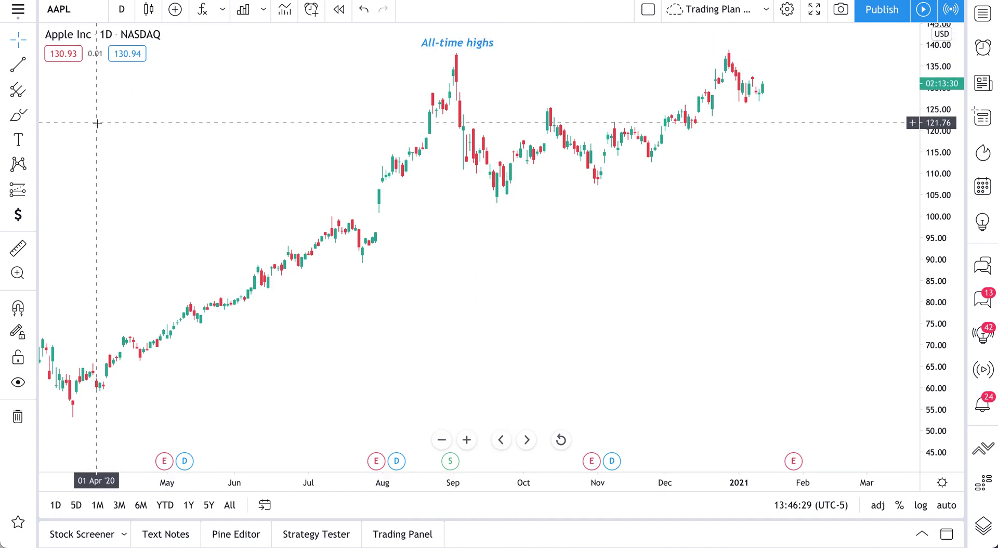
Place an anchored text annotation in the empty chart area below the symbol title and price quotes.
left_click(31, 140)
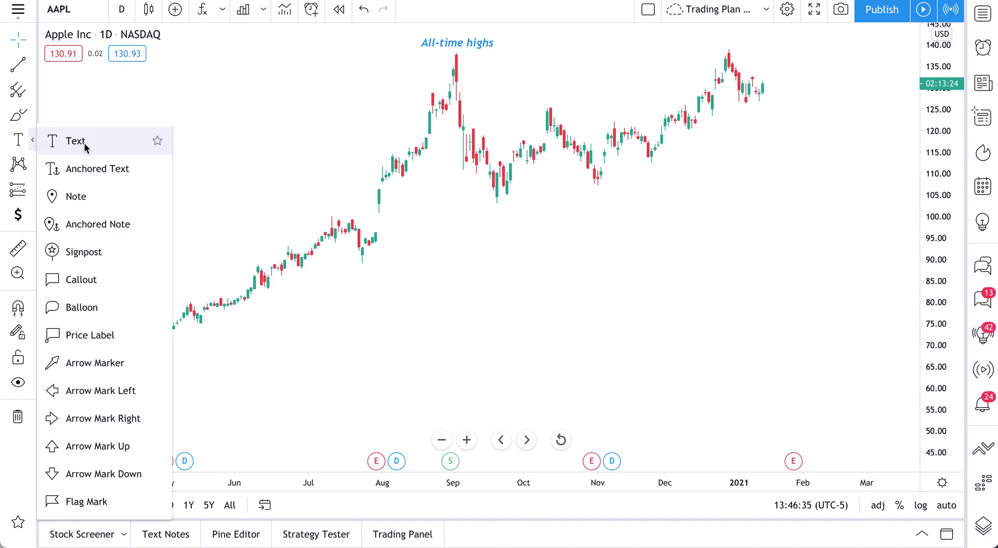
left_click(91, 169)
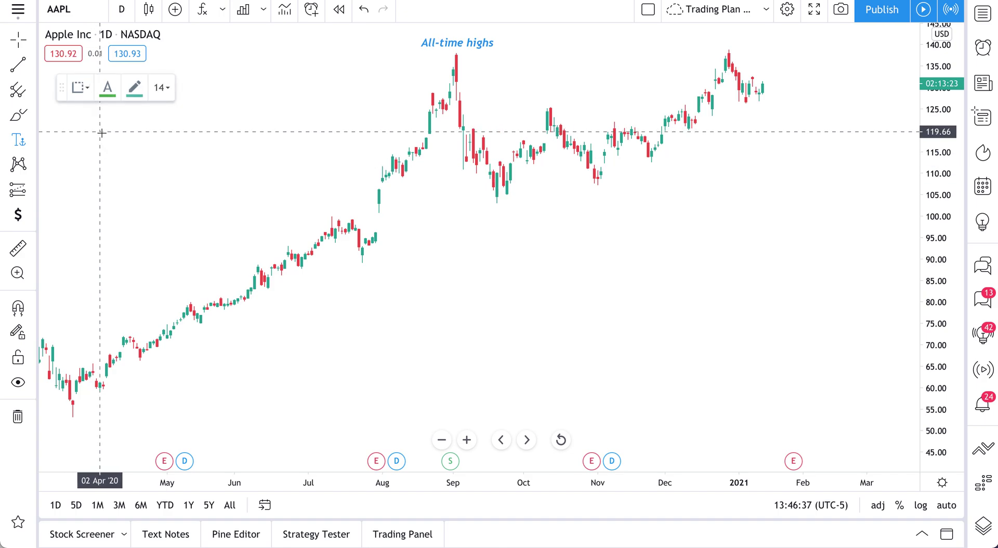
left_click_drag(62, 87, 248, 346)
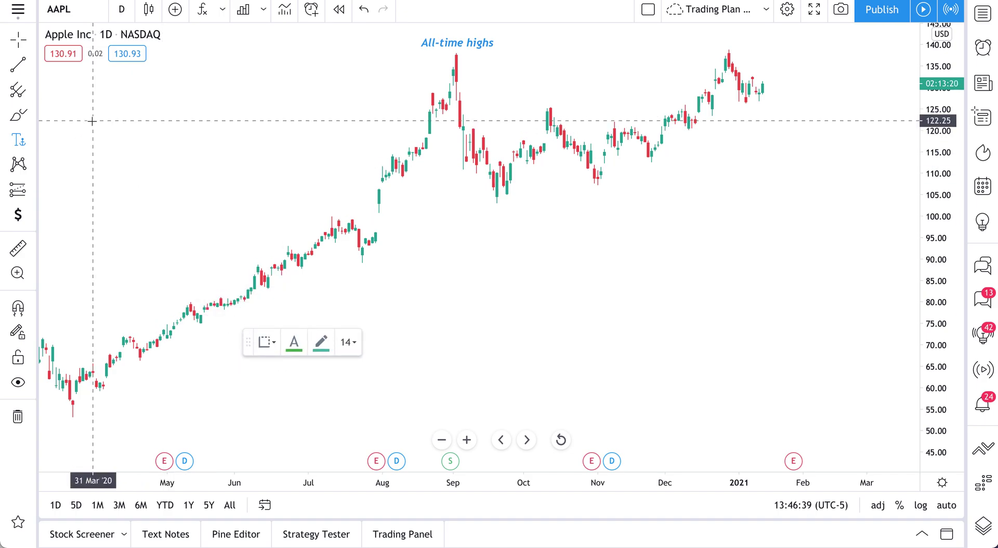
left_click(73, 89)
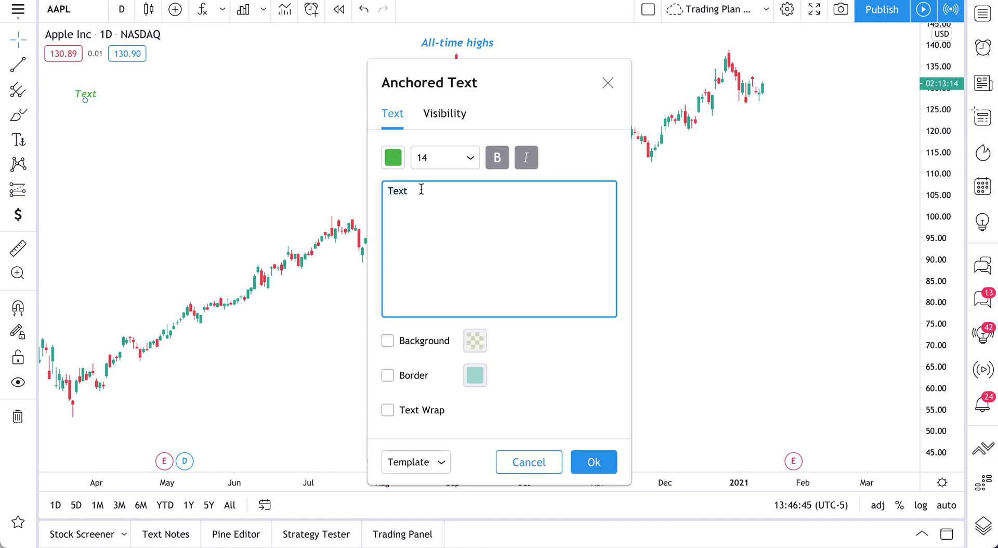
Set the anchored text's color to black and its font size to 16.
left_click(393, 157)
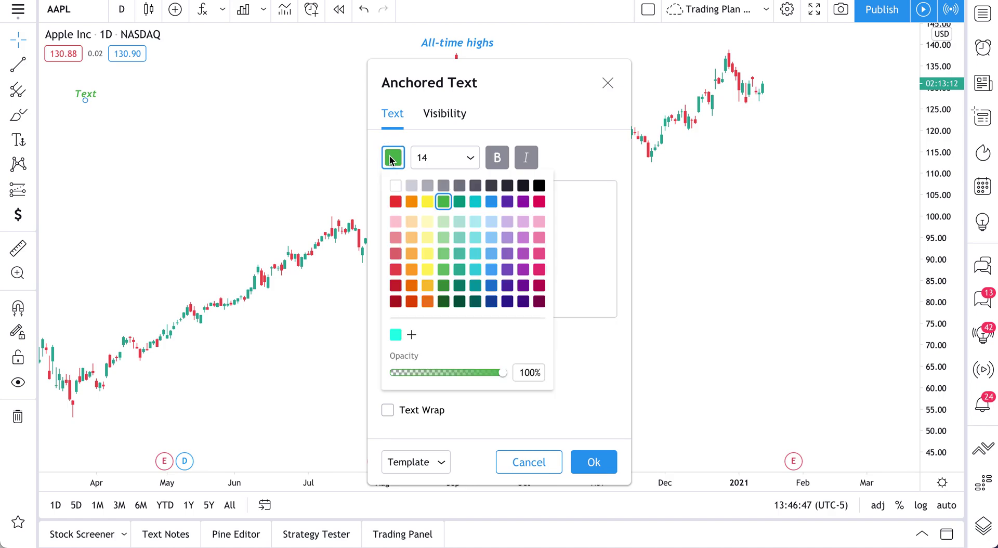
left_click(539, 187)
left_click(435, 158)
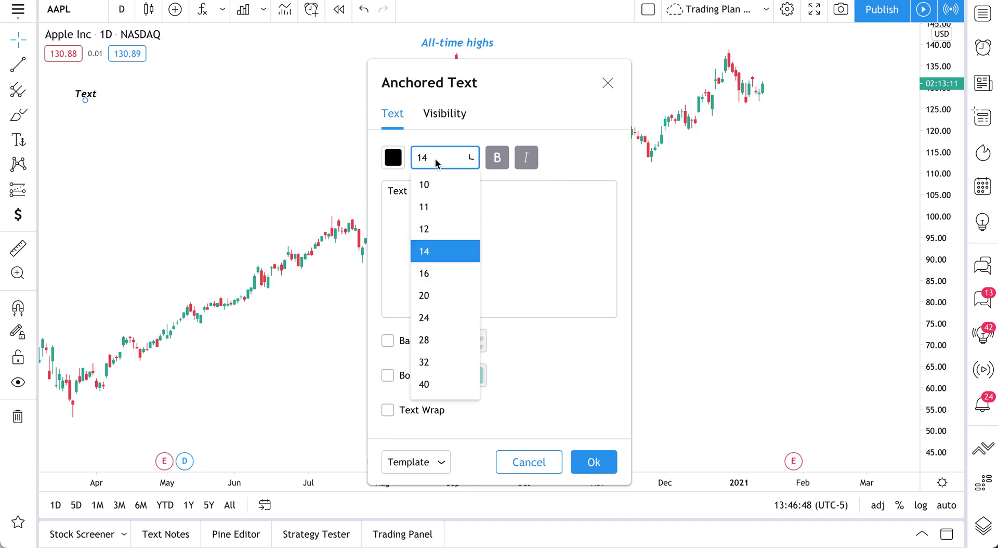
left_click(449, 271)
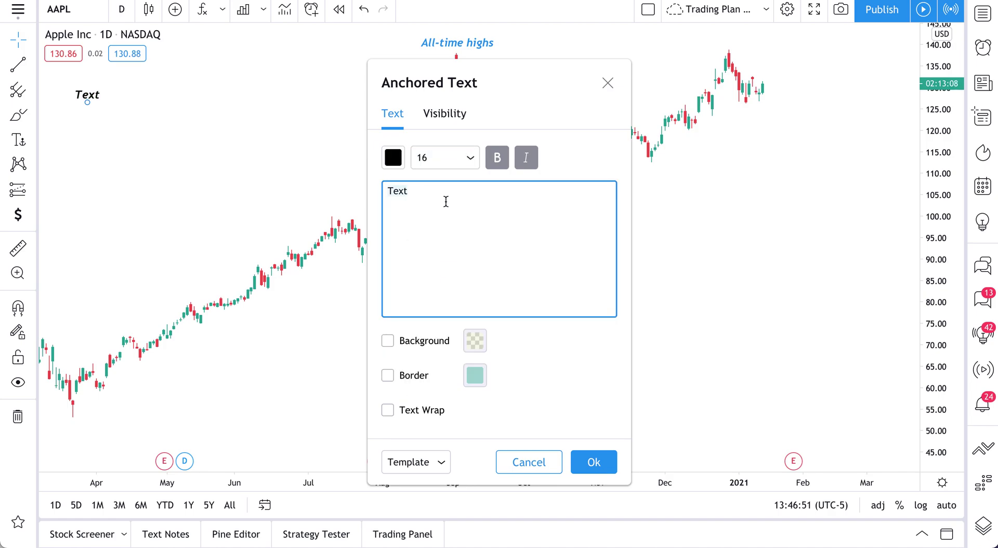
Enter "This our annotation video" as the anchored text and turn off its italic style.
type("This our ")
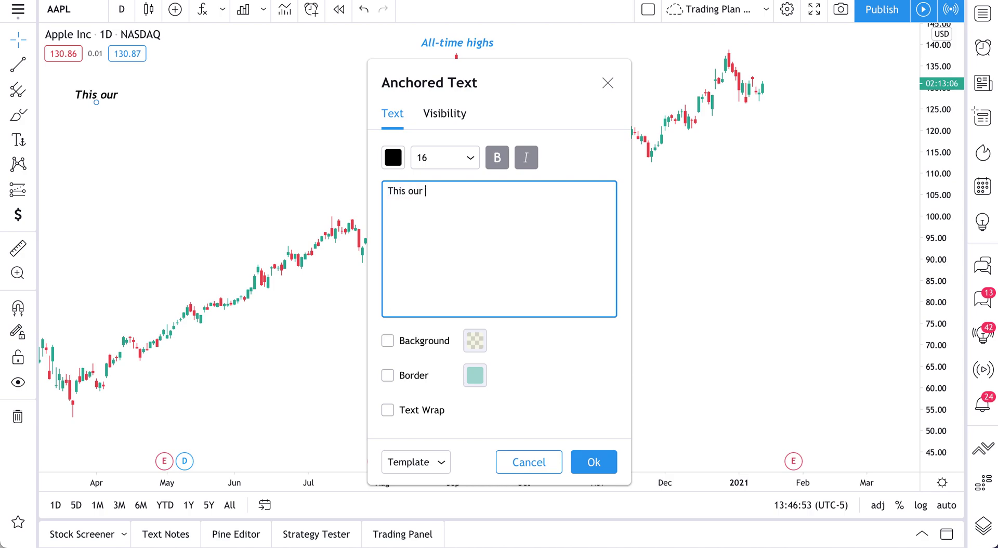
type("annotation video")
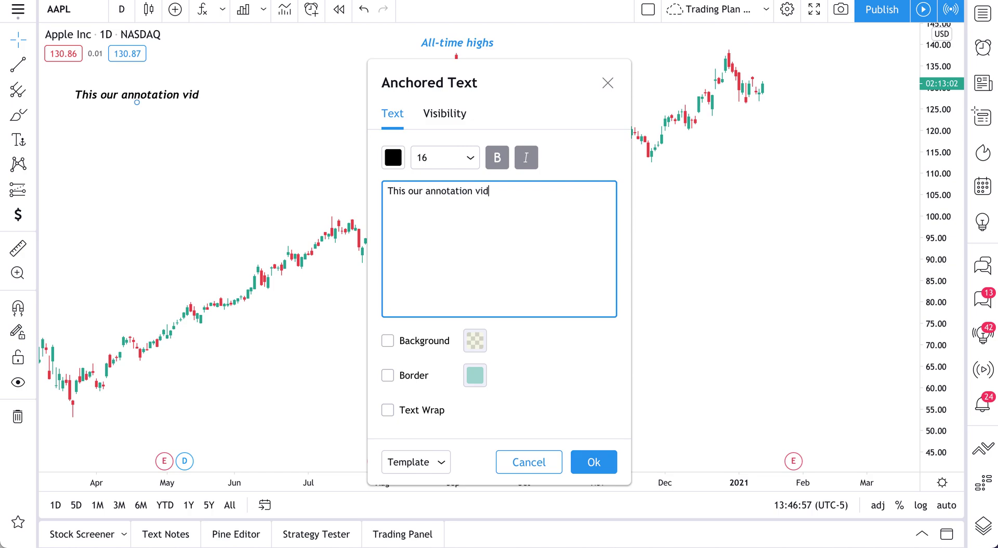
left_click(524, 158)
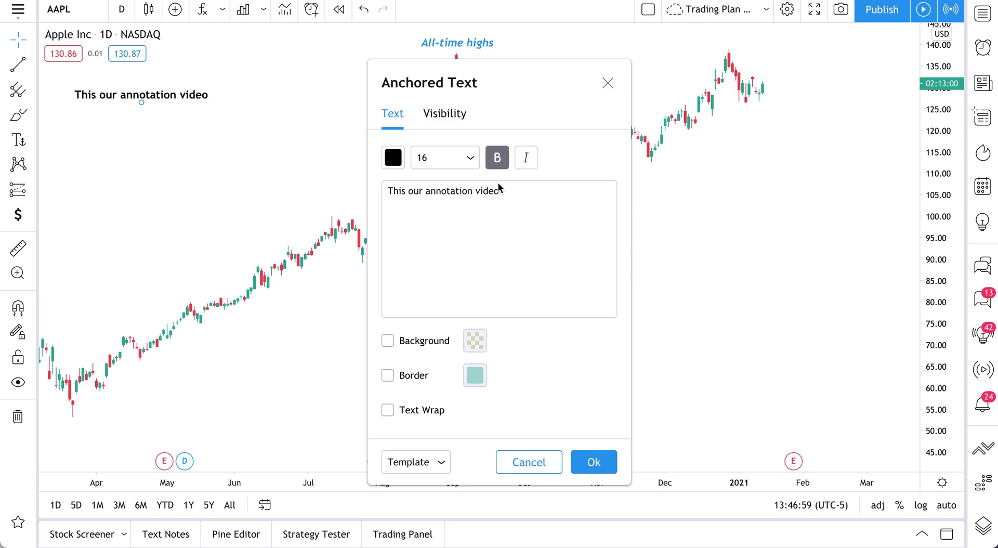
Give the anchored text its background fill and a black border, and apply the settings.
left_click(388, 343)
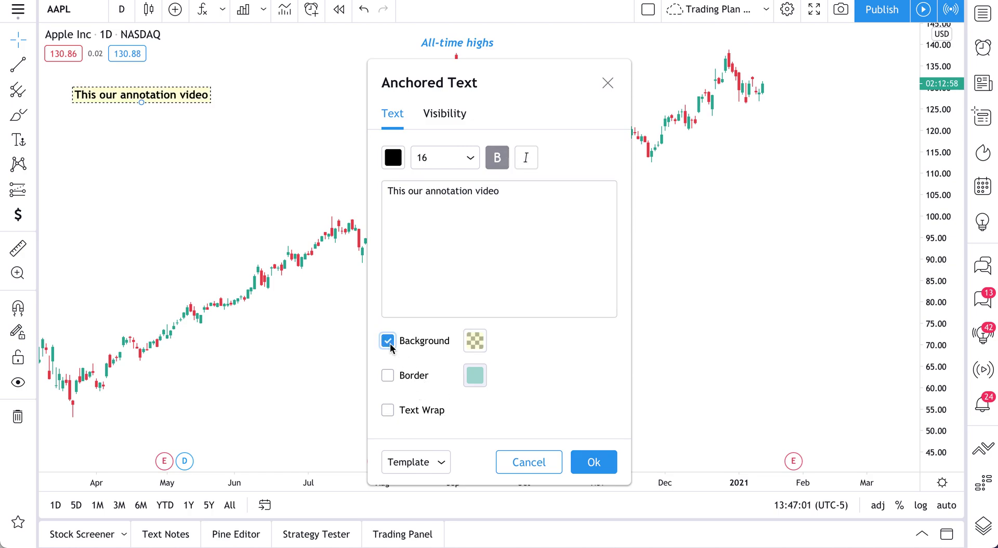
left_click(410, 375)
left_click(475, 375)
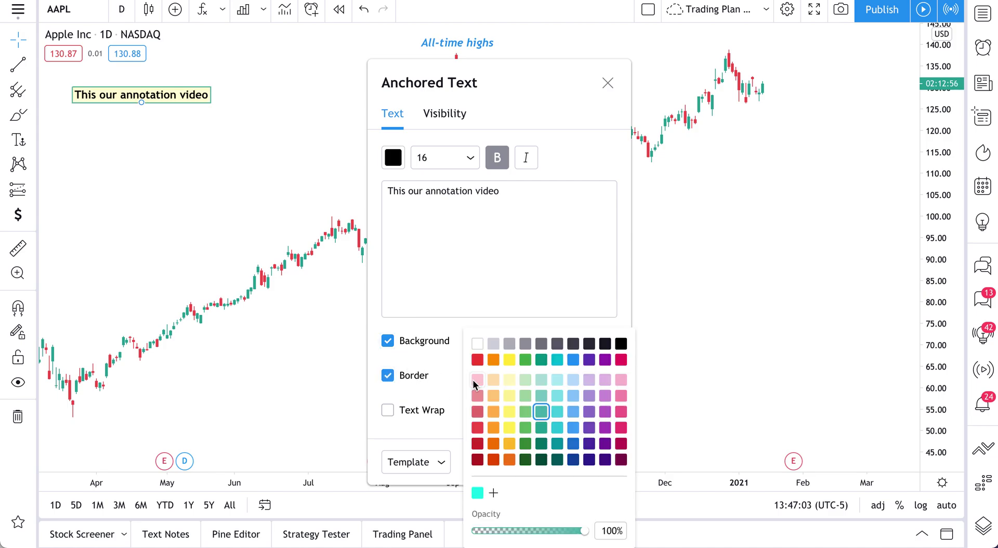
left_click(620, 344)
left_click(568, 283)
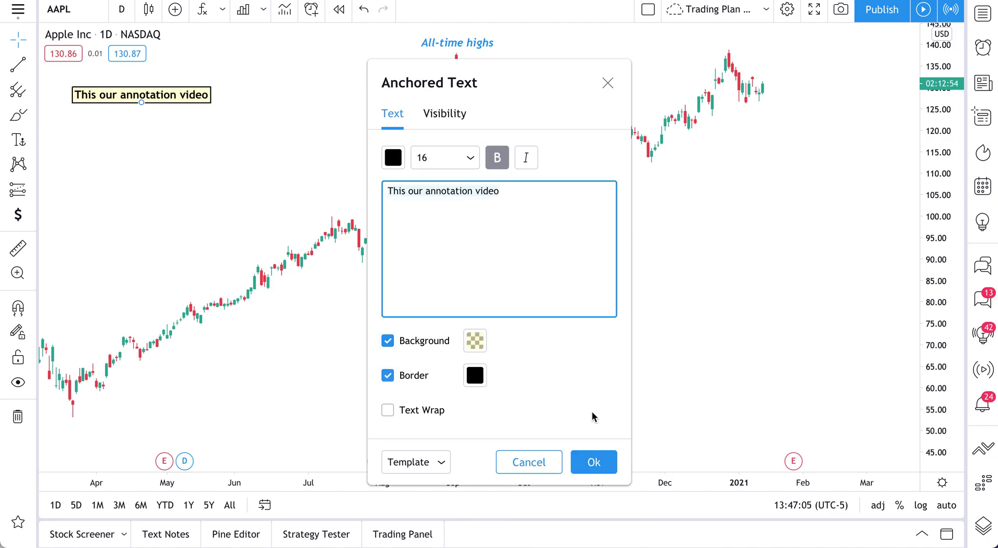
left_click(592, 462)
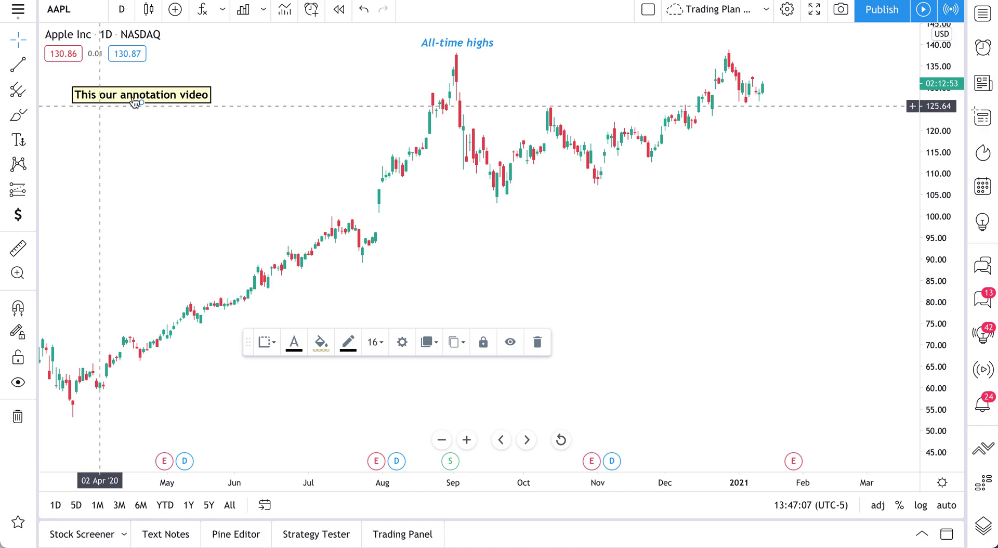
Move the anchored text box closer beneath the price quotes and deselect it.
left_click(160, 99)
left_click_drag(160, 99, 134, 83)
left_click(111, 123)
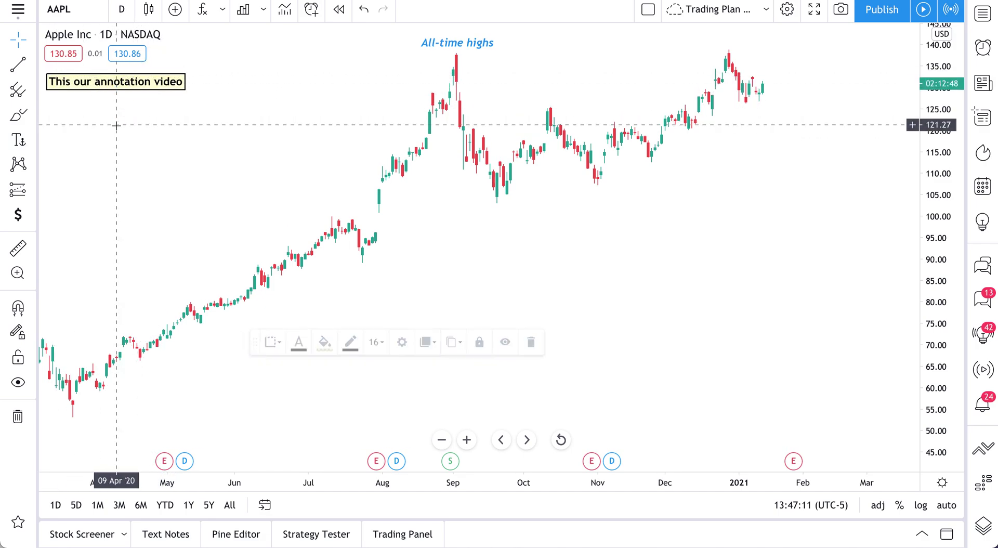
Pan the chart back and forth through its history to compare the anchored text's position with the "All-time highs" label.
left_click_drag(198, 151, 488, 154)
left_click_drag(292, 172, 557, 149)
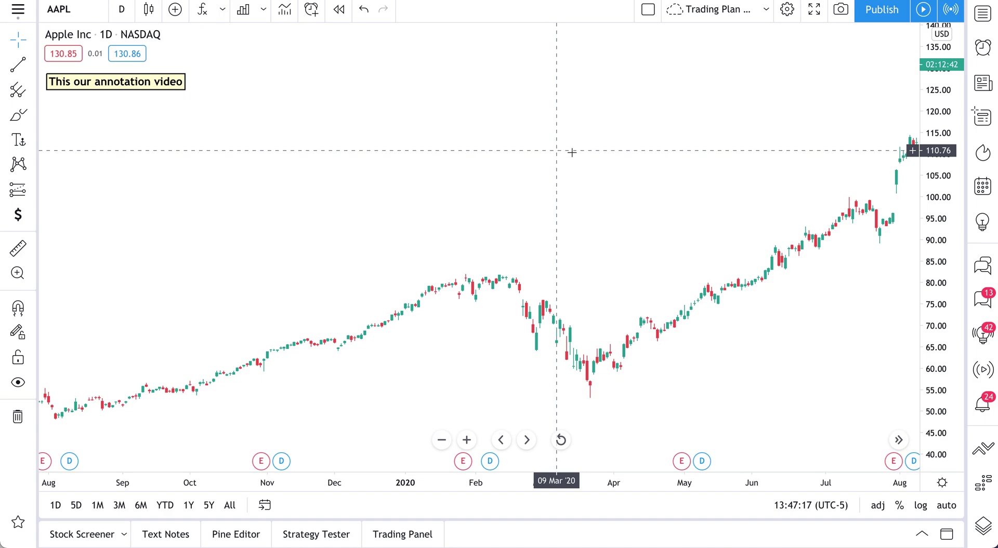
left_click_drag(714, 143, 416, 229)
left_click_drag(546, 204, 279, 208)
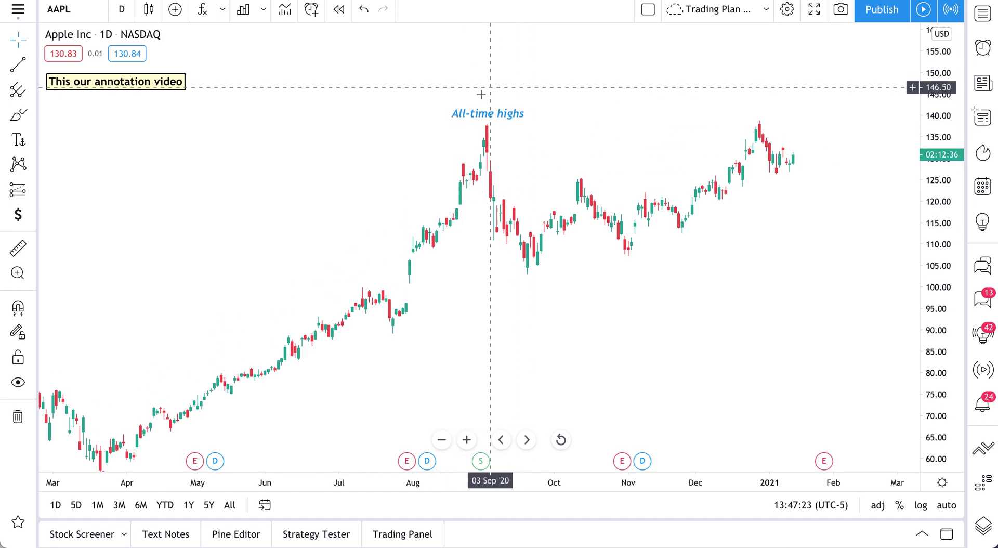
left_click_drag(358, 189, 733, 101)
mouse_move(441, 269)
left_mouse_down()
mouse_move(679, 249)
mouse_move(436, 263)
left_mouse_up()
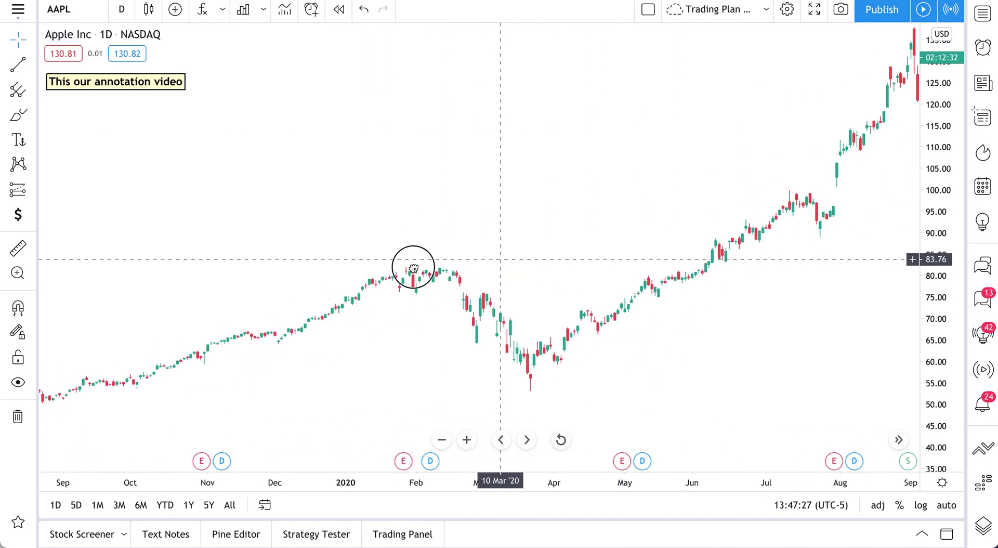
left_click_drag(512, 295, 468, 326)
Place a Note on the 31 Jul '20 gap candle, moving the floating style toolbar beneath the anchored text.
left_click(32, 141)
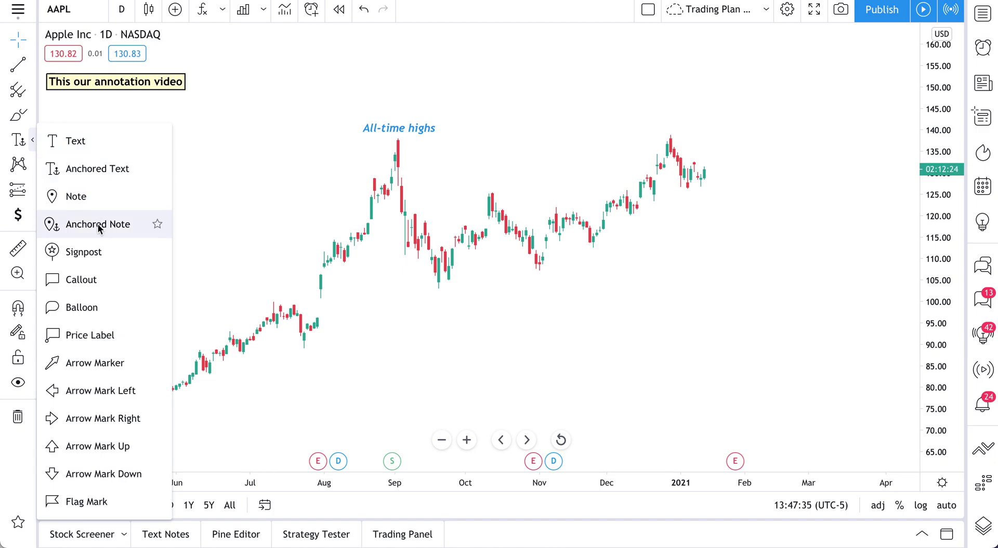
left_click(79, 197)
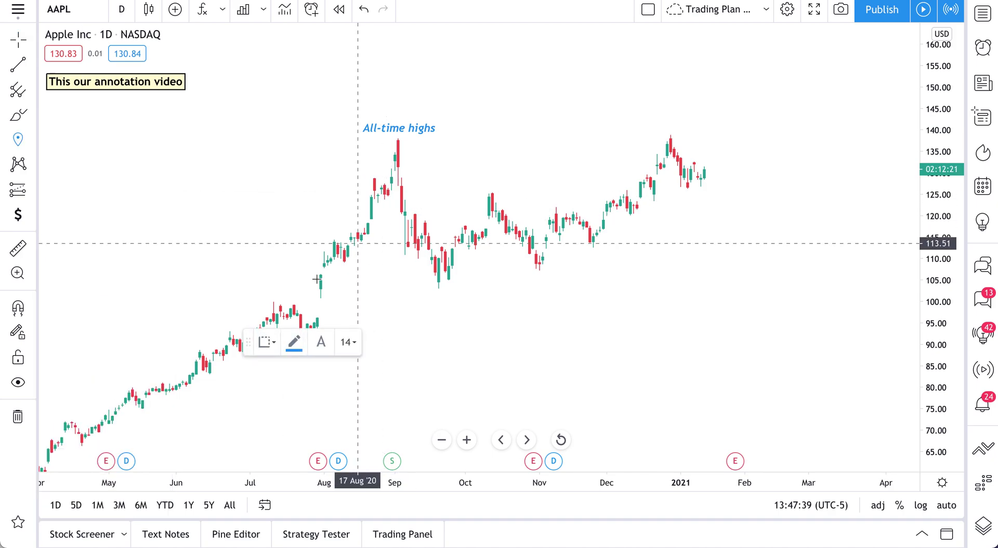
left_click_drag(248, 342, 55, 122)
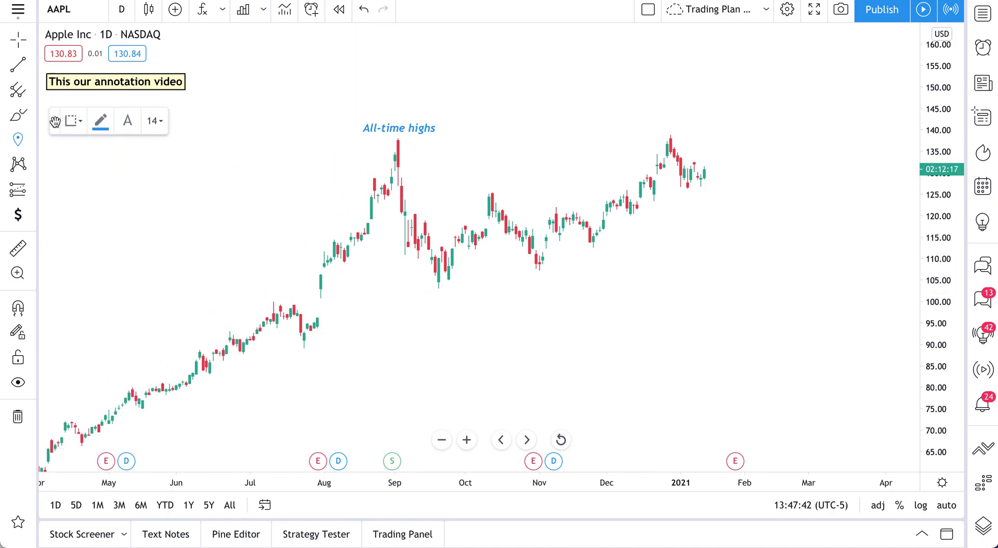
left_click(321, 299)
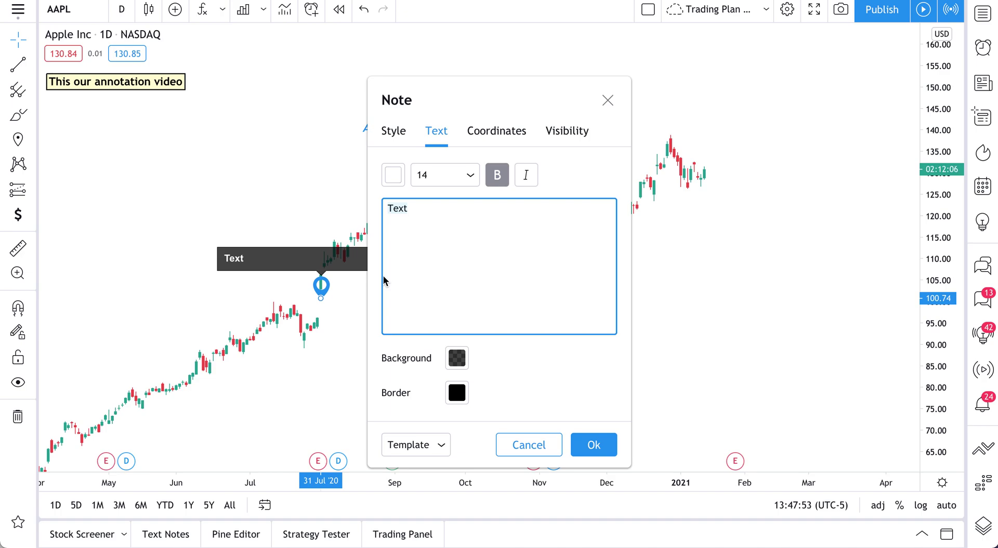
Replace the note's placeholder text with "Gap to watch".
left_click(394, 176)
left_click(381, 182)
type("Last big")
triple_click(437, 213)
type("Gap to watch")
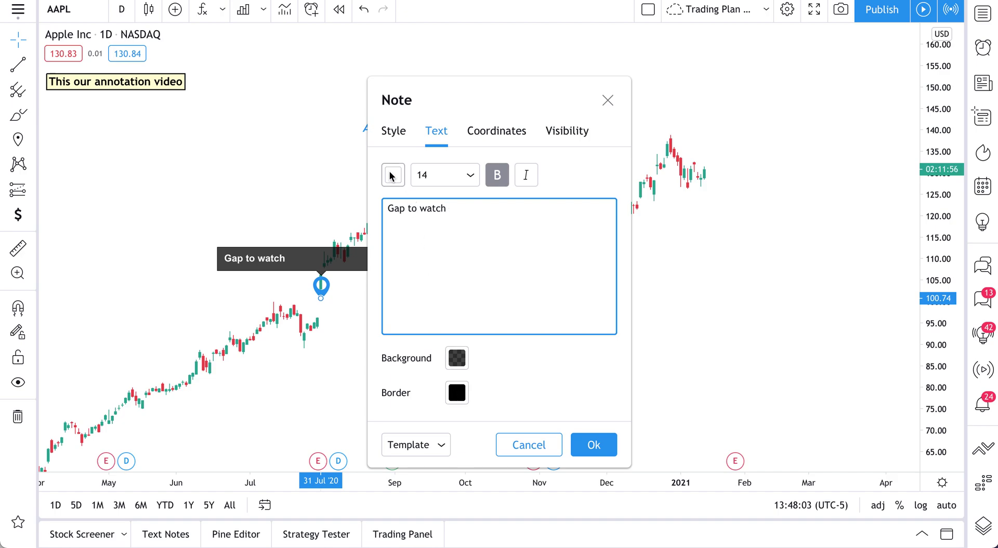
Apply the note settings, deselect the note and reveal its text from the marker on the chart.
left_click_drag(477, 102, 664, 87)
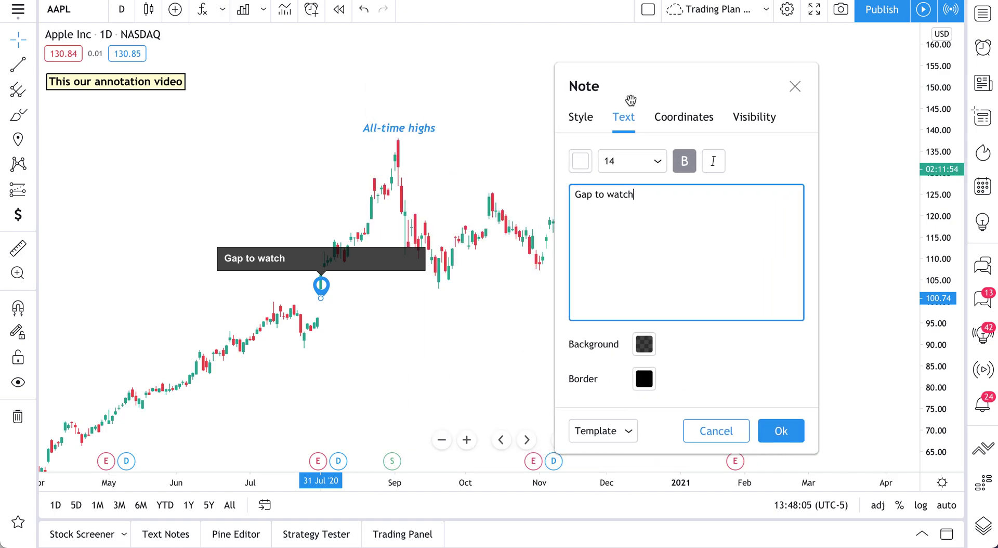
left_click(781, 430)
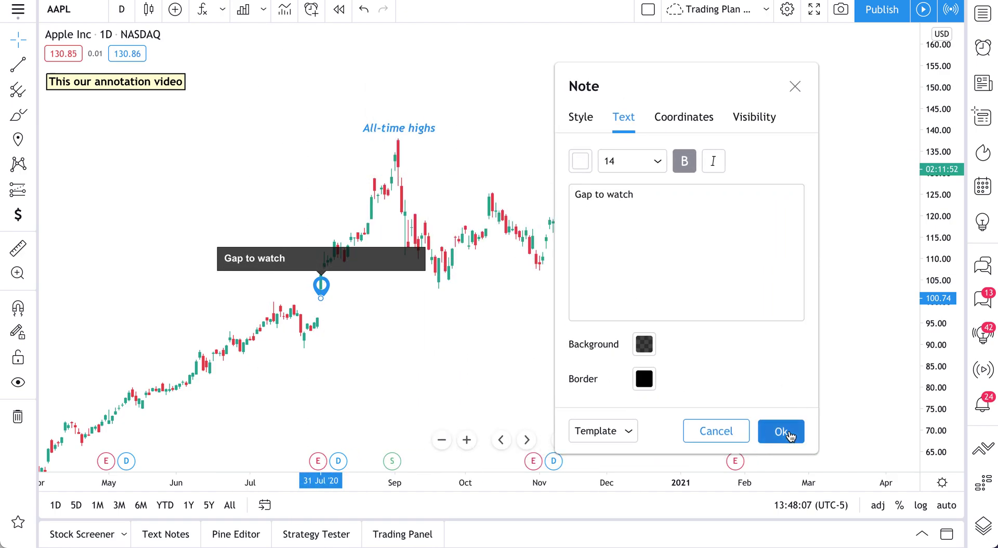
left_click(533, 326)
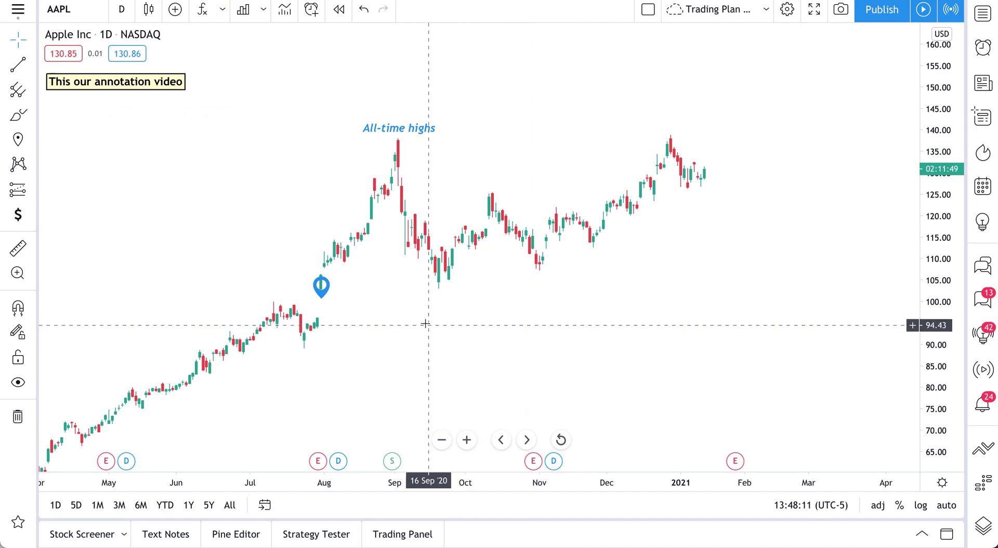
mouse_move(321, 292)
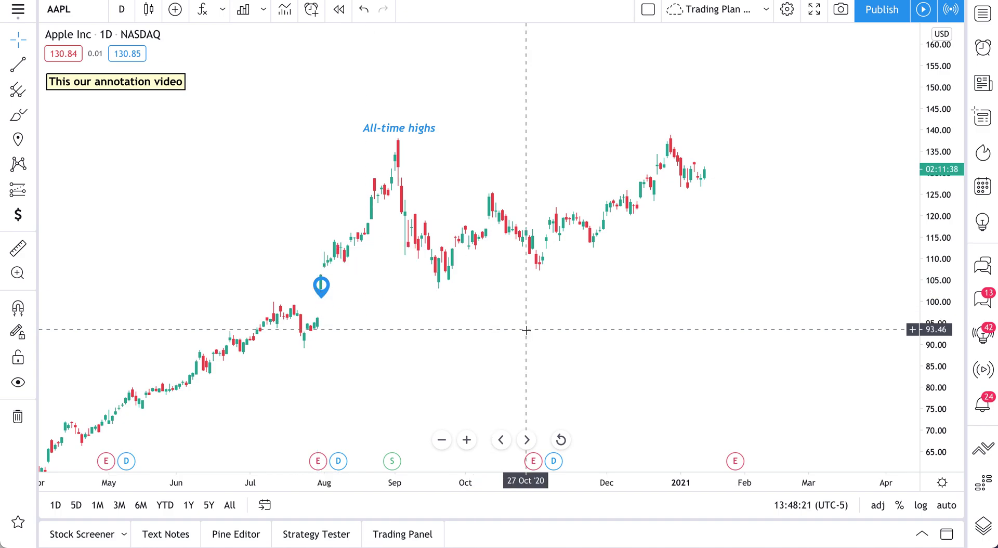
Place an Anchored Note in the chart's lower-right corner with the lines "Video by TradingView" and "Follow us on Youtube".
left_click(33, 142)
left_click(97, 224)
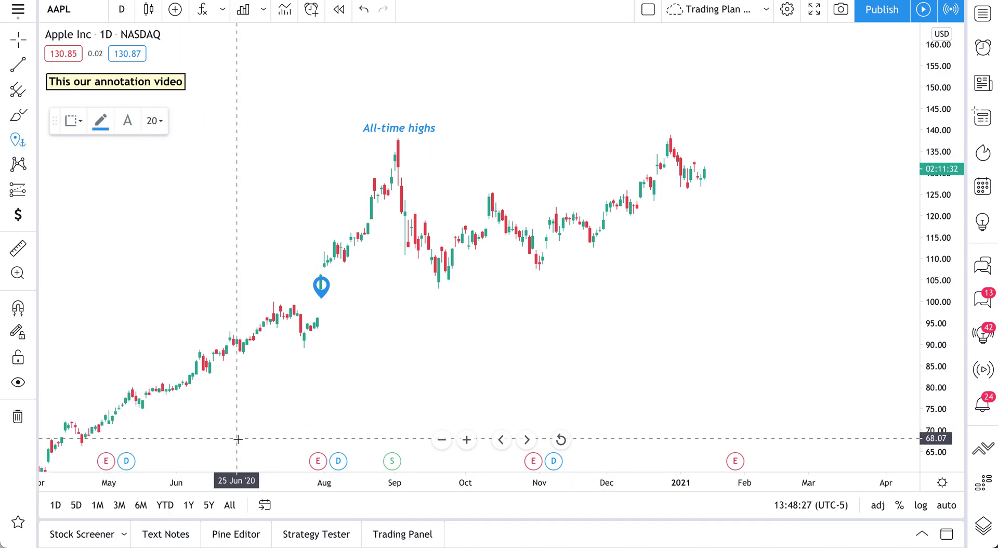
left_click(890, 459)
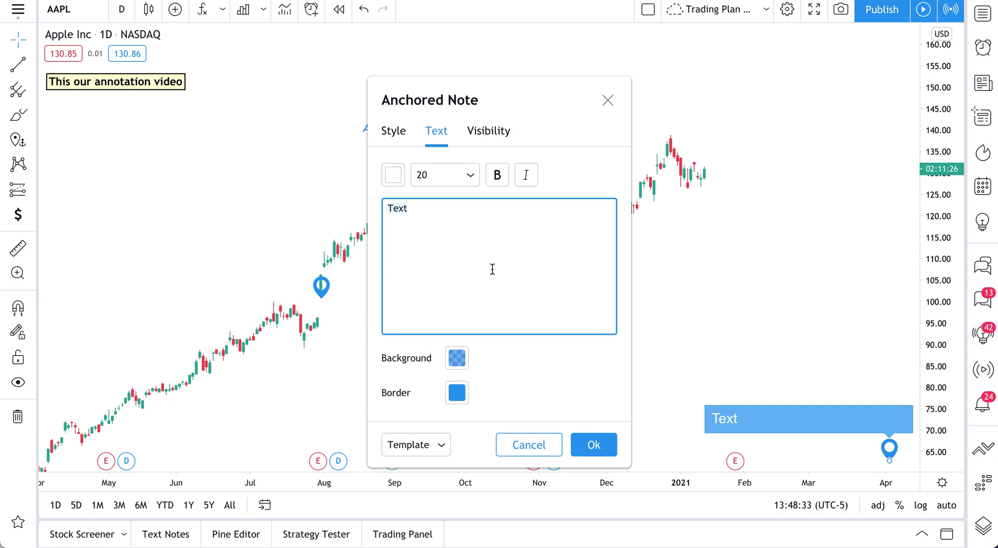
type("Video by")
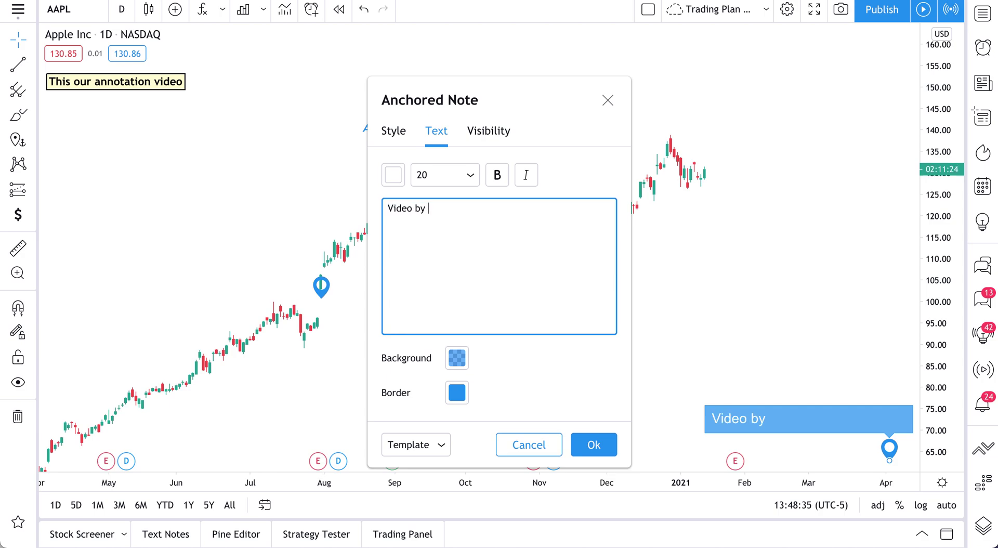
type(" TradingView Fol")
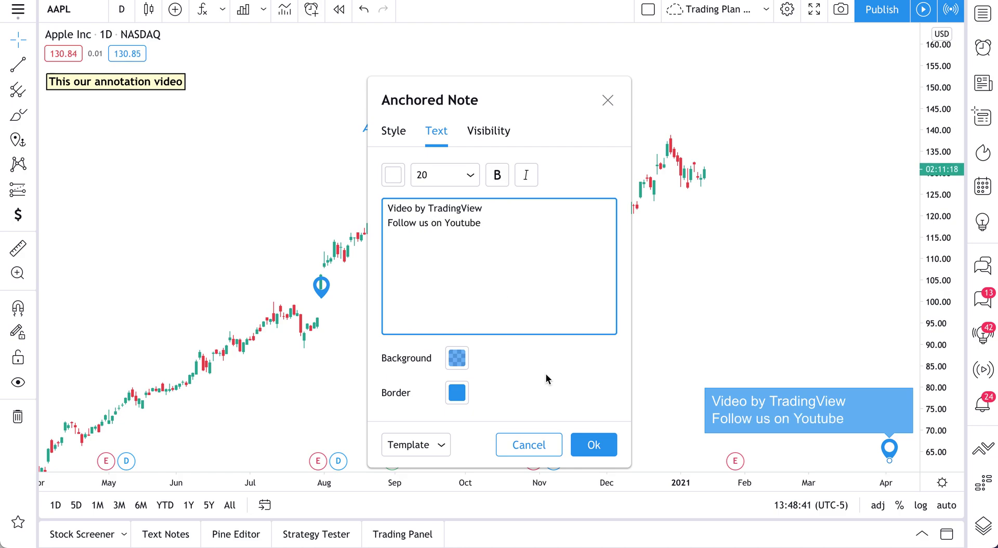
Set the anchored note's font size to 14, apply the settings and deselect it.
left_click(432, 174)
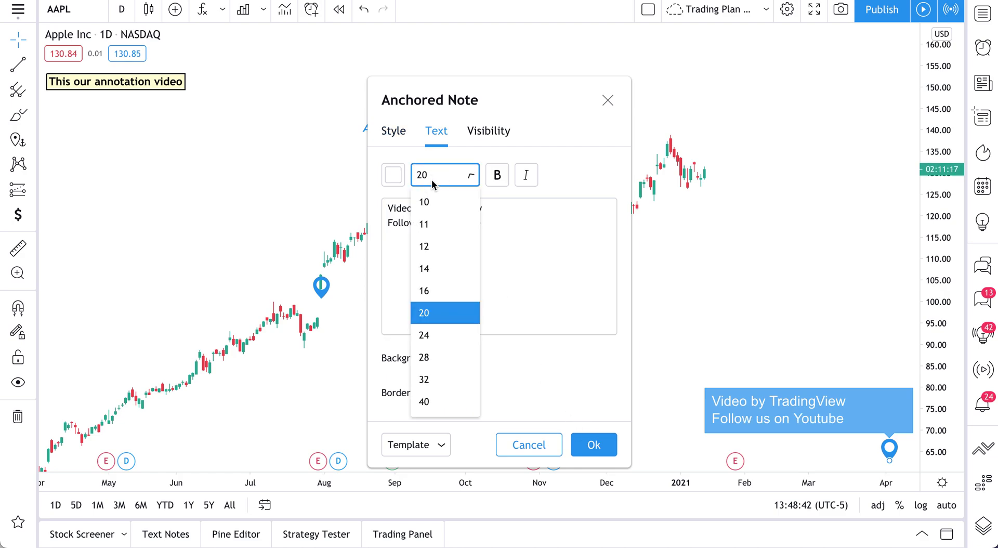
left_click(447, 270)
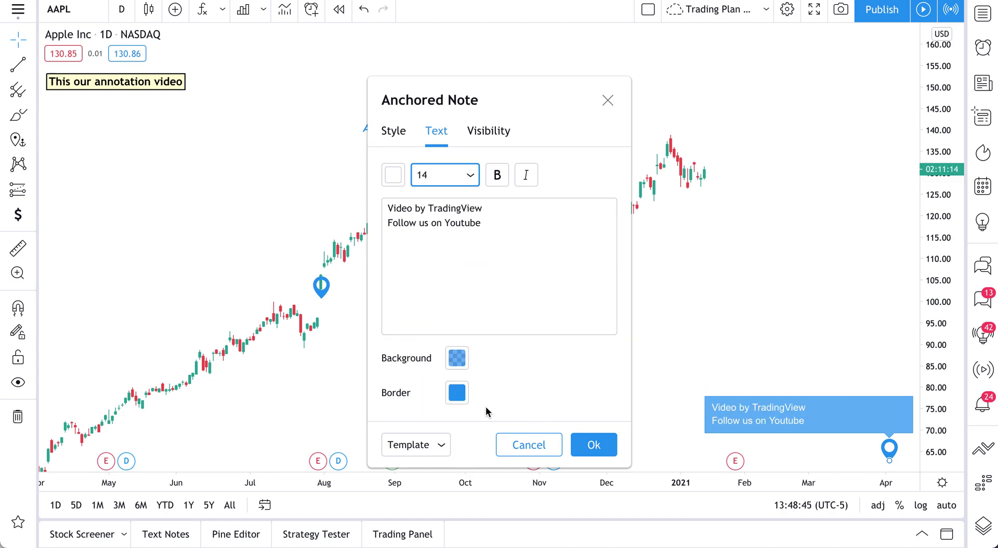
left_click(591, 444)
left_click(648, 296)
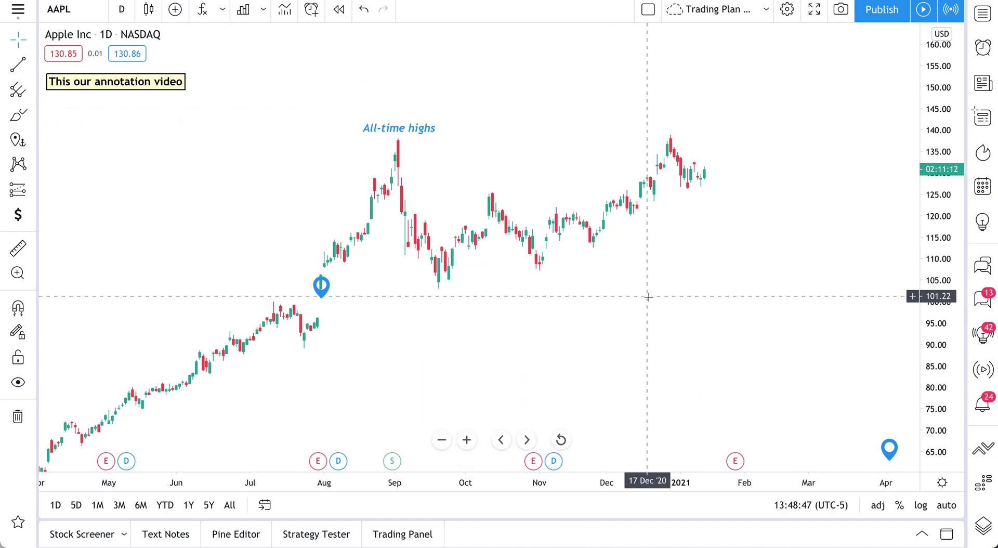
Pan through the chart's history to compare the anchored note with the regular note, and turn on automatic price scaling.
left_click_drag(510, 314, 884, 314)
left_click_drag(598, 290, 864, 294)
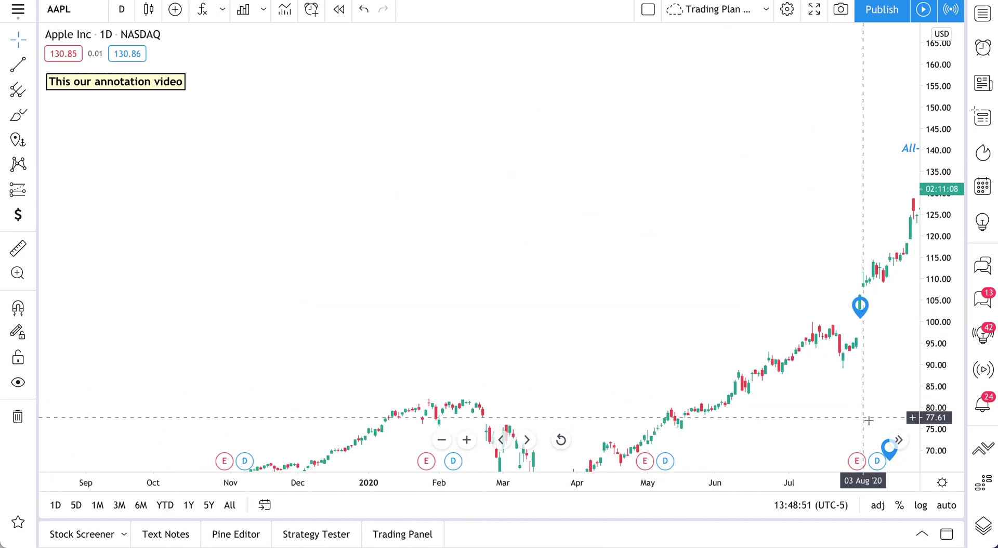
mouse_move(885, 446)
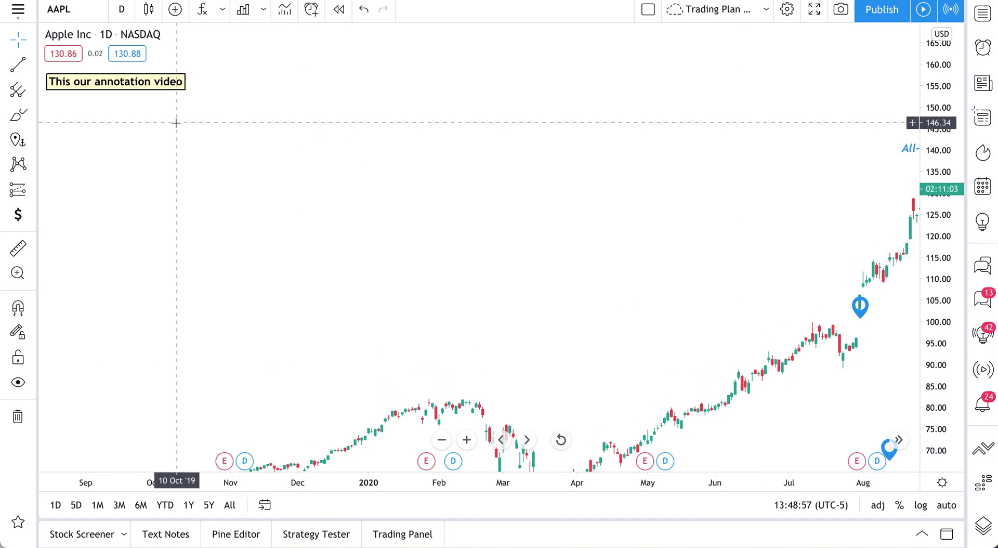
left_click_drag(707, 178, 350, 185)
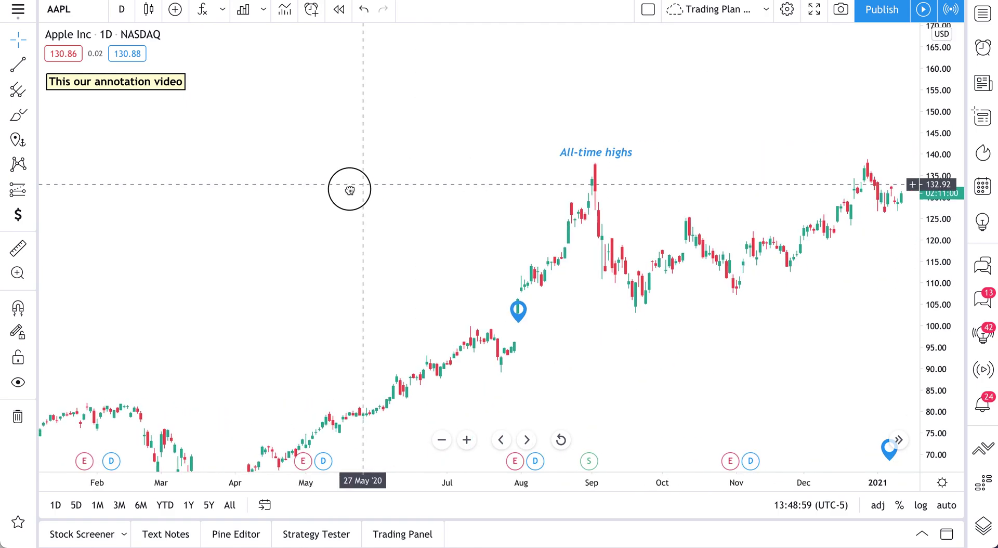
left_click_drag(617, 304, 553, 260)
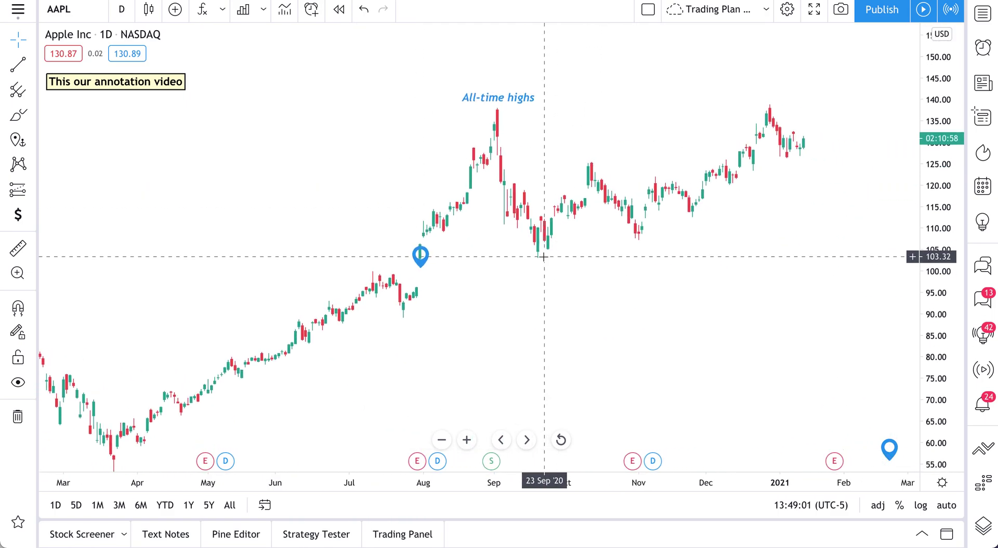
left_click(944, 506)
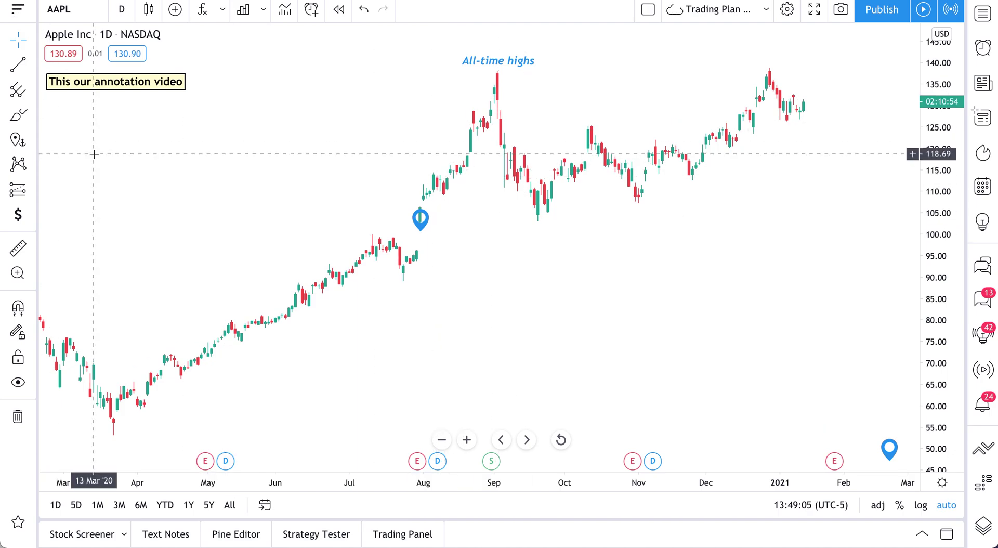
Place a Signpost on the 02 Nov '20 low with the text "Double bottom?".
left_click(34, 141)
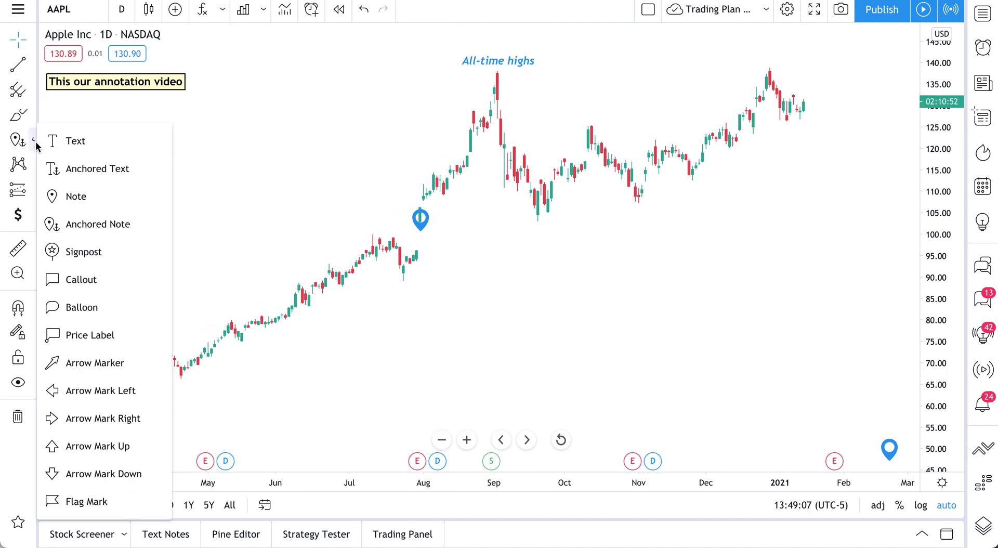
left_click(77, 253)
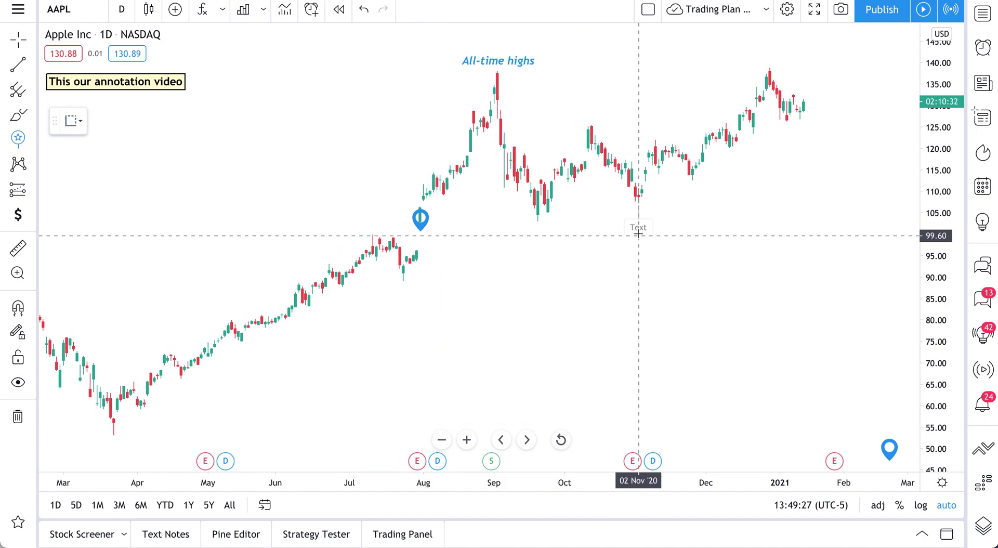
left_click(639, 203)
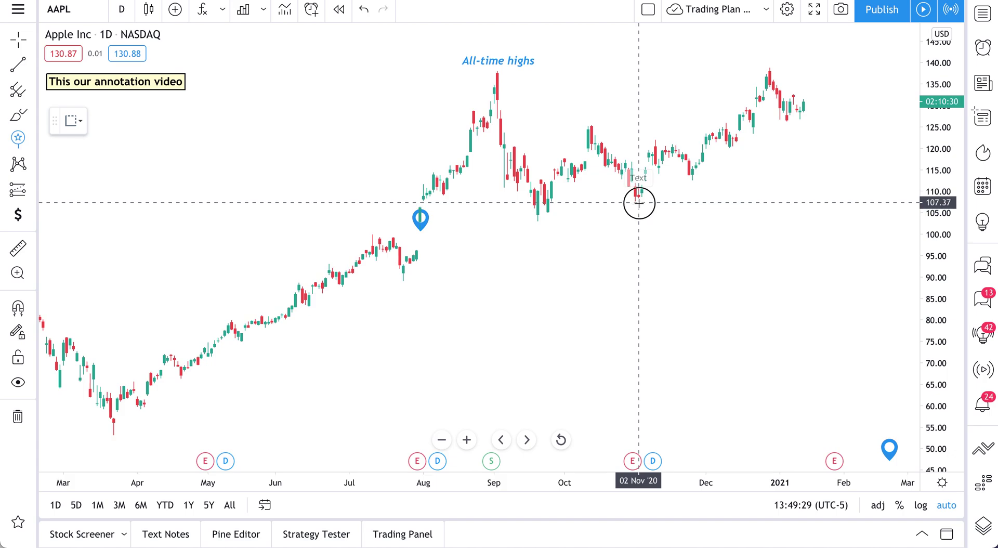
type("Double bott")
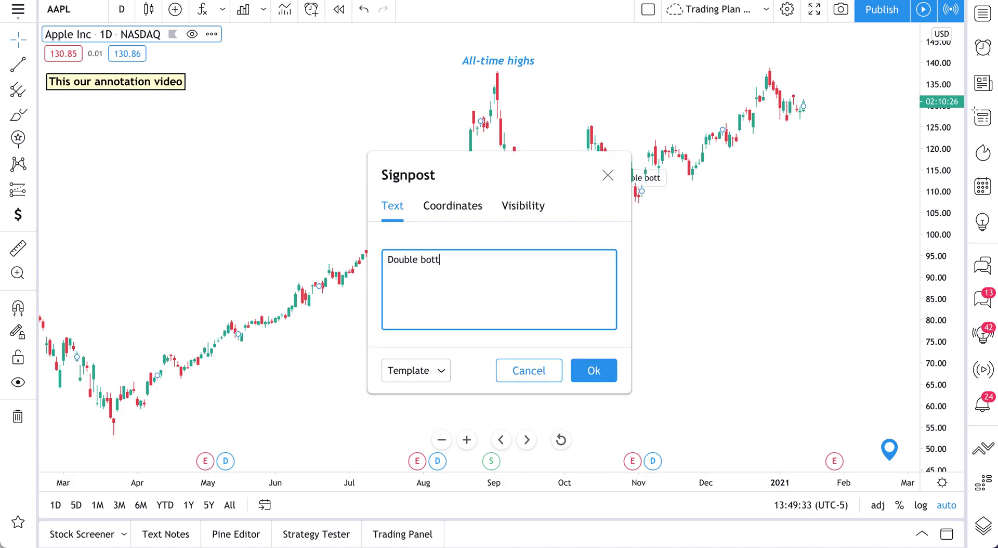
left_click(594, 370)
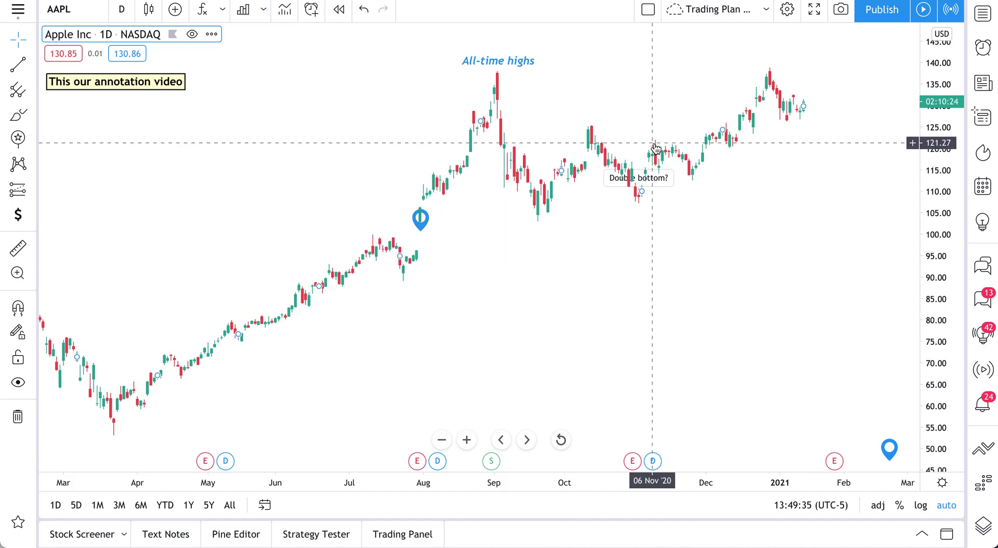
Lower the "Double bottom?" signpost label to about 82 and start another Signpost for the late-September low.
left_click_drag(635, 174, 632, 300)
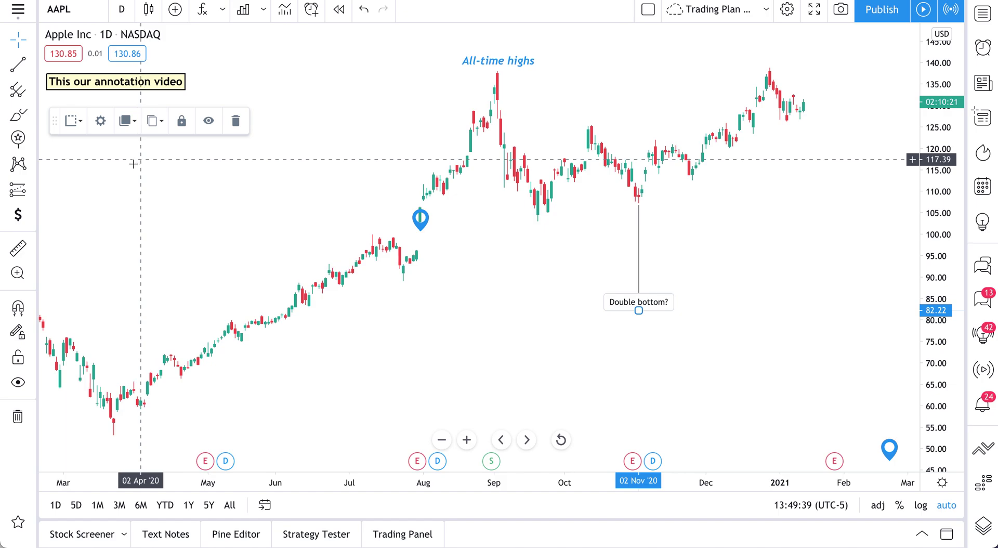
left_click(19, 140)
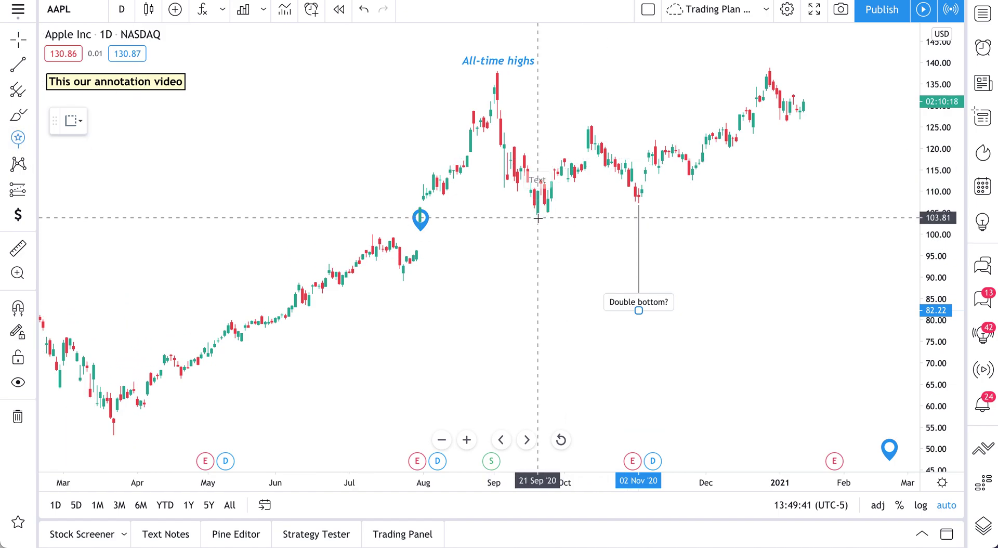
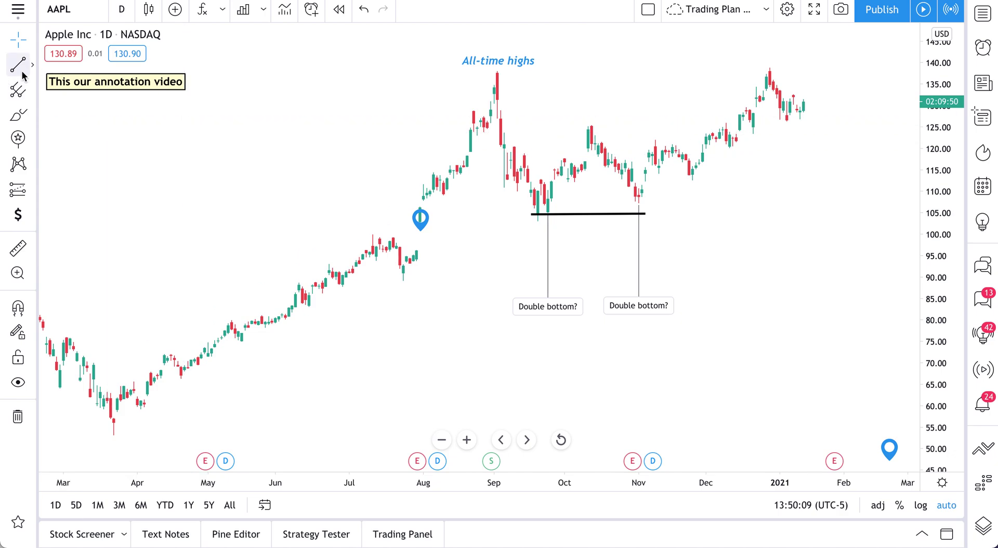
Draw a trend line from the 02 Sep '20 high to the 29 Dec '20 high and raise the "All-time highs" label above it.
left_click(497, 71)
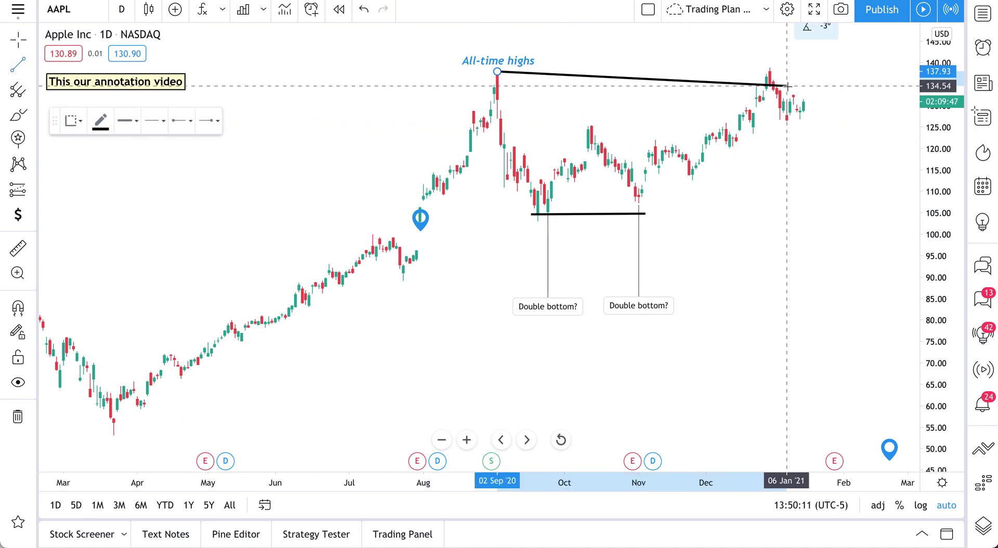
left_click(770, 69)
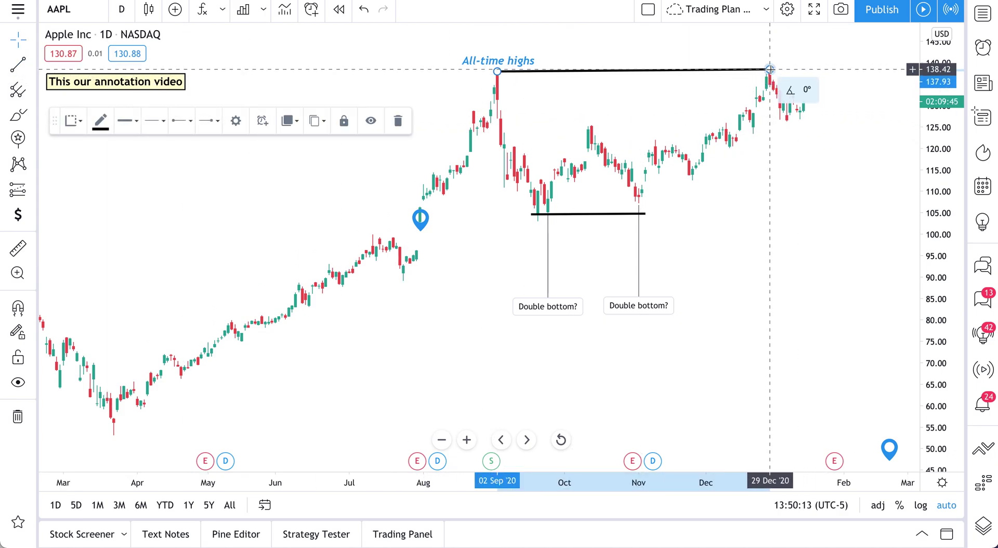
left_click(505, 49)
left_click_drag(506, 48, 506, 44)
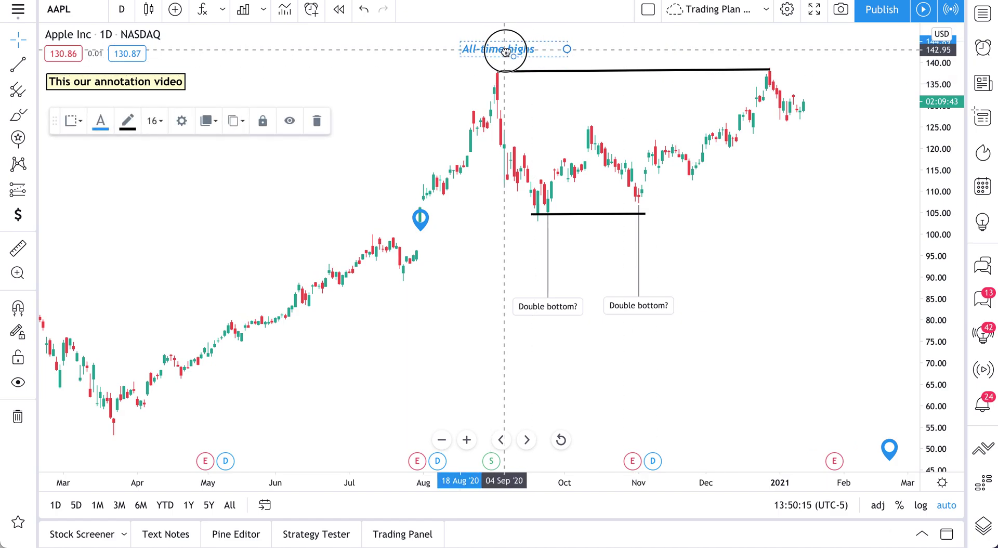
left_click(497, 71)
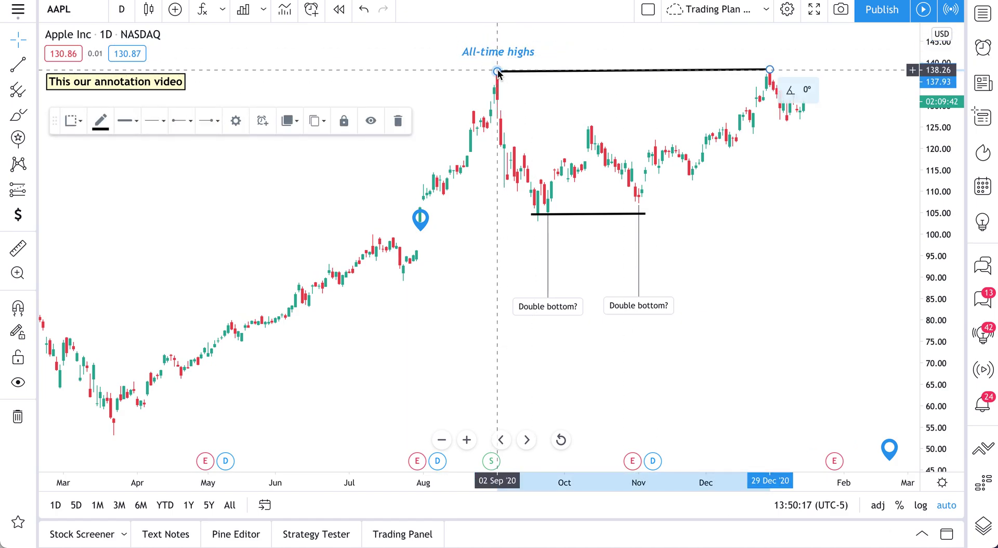
left_click(479, 74)
Place a Signpost on the 29 Dec '20 high with the text "Double top?" and raise its label above the trend line.
left_click(18, 138)
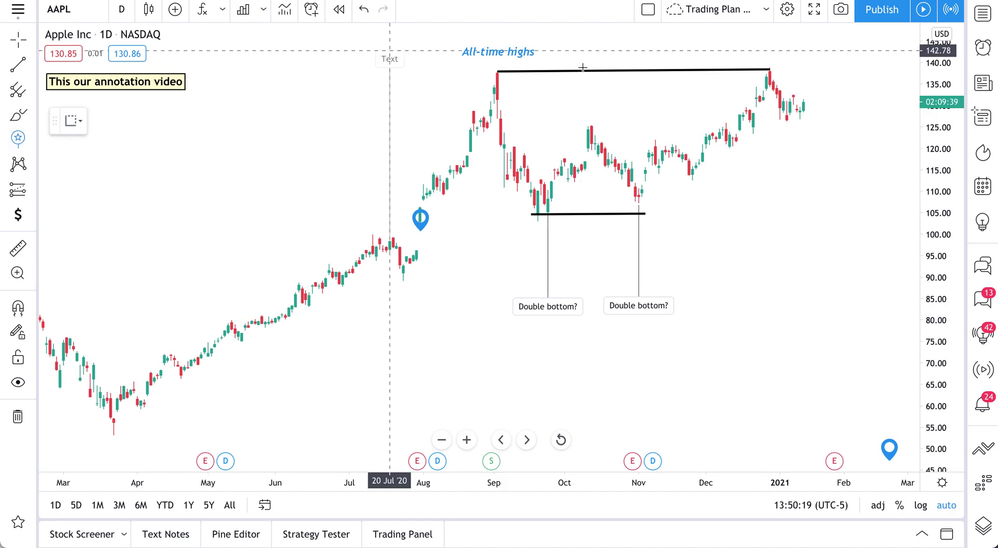
left_click(770, 70)
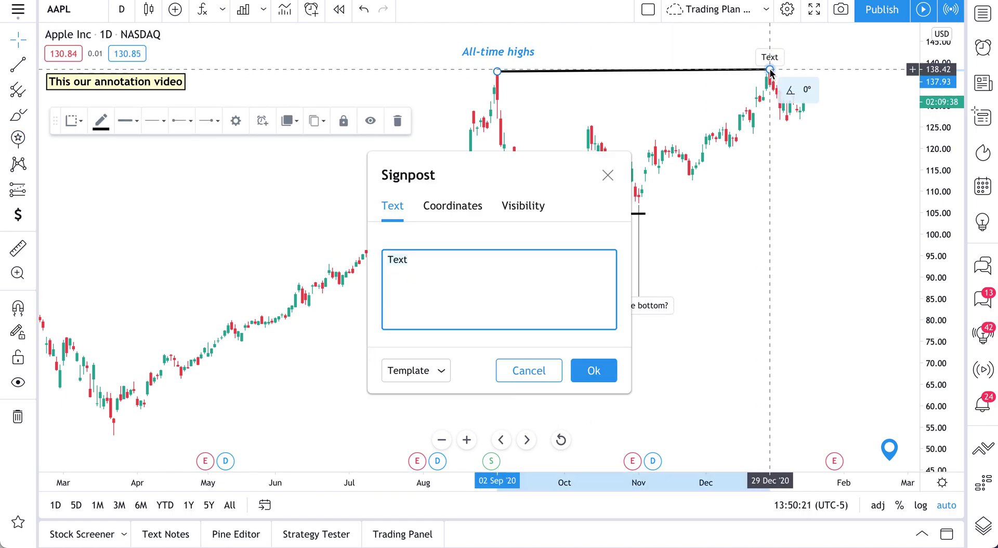
left_click(771, 58)
left_click(775, 61)
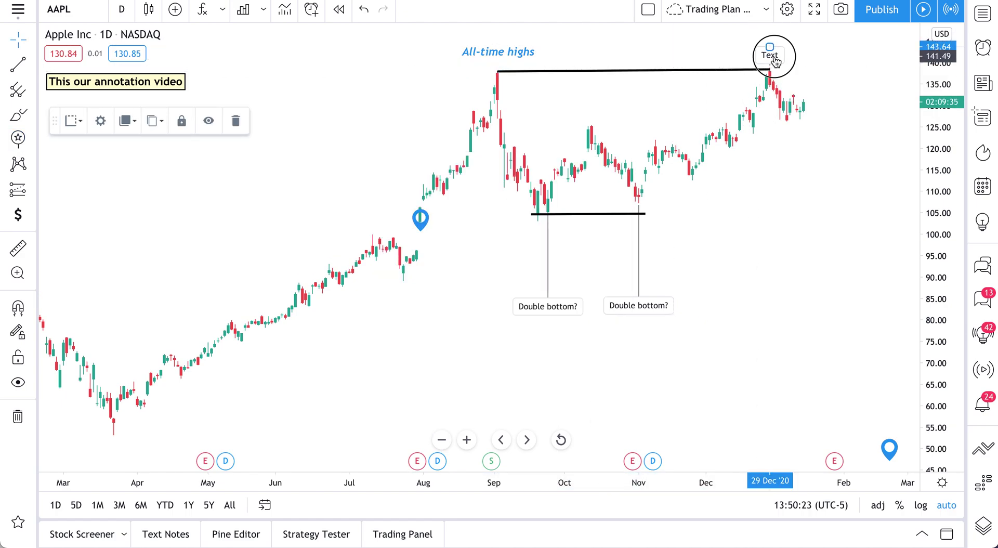
double_click(774, 61)
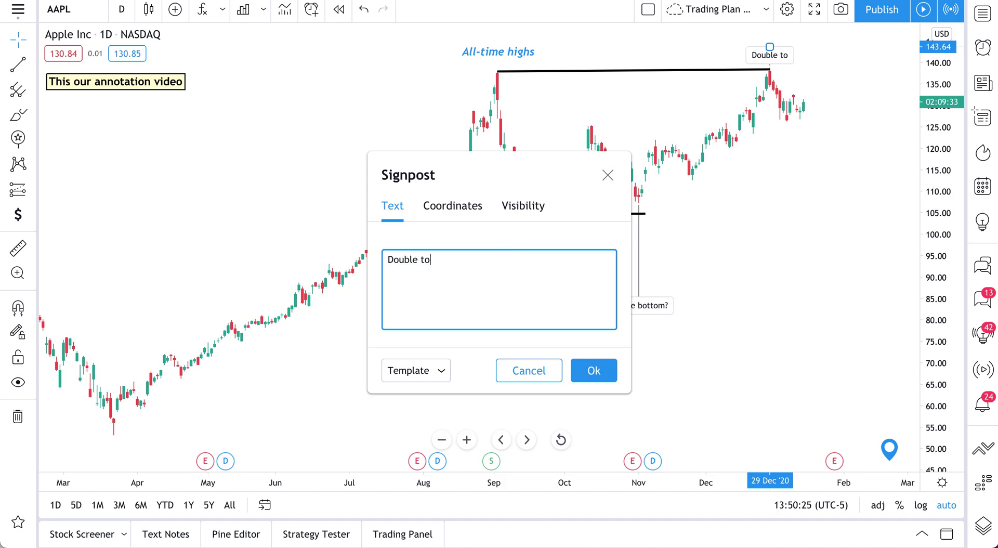
left_click(583, 366)
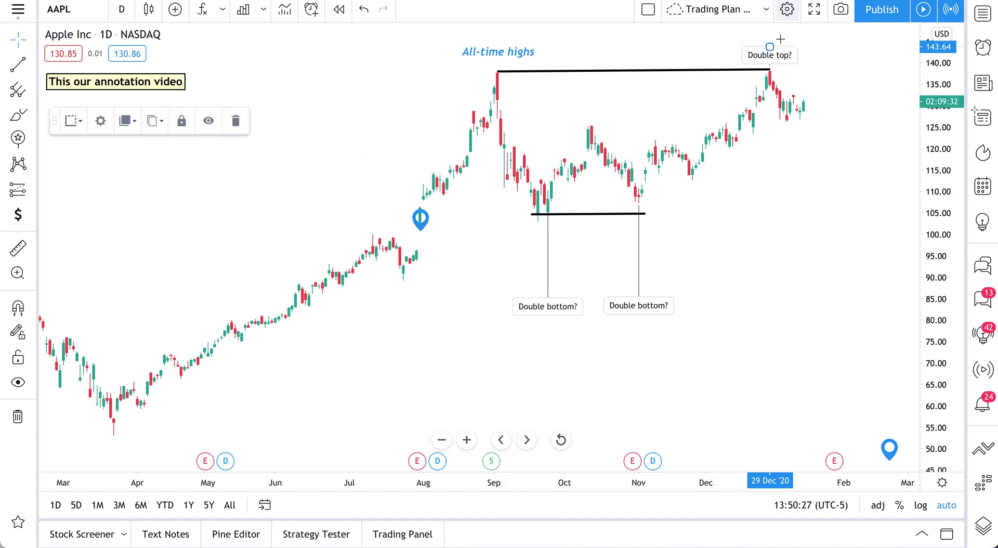
left_click_drag(773, 50, 780, 43)
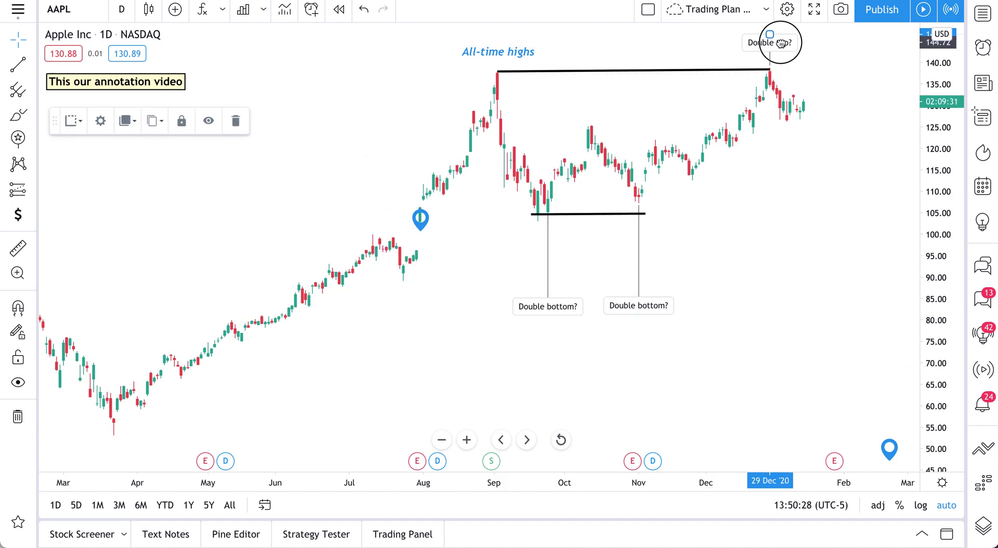
Raise the "All-time highs" label and place a Signpost on the 02 Sep '20 high with the text "Double top?".
left_click(516, 57)
mouse_move(517, 58)
left_mouse_down()
mouse_move(527, 46)
mouse_move(514, 48)
left_mouse_up()
left_click(18, 138)
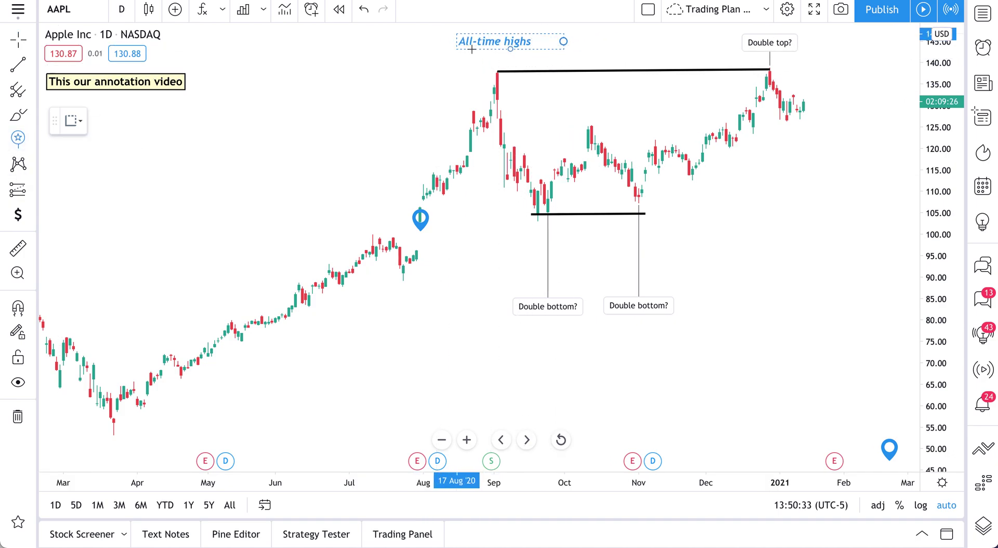
left_click(500, 72)
key("Escape")
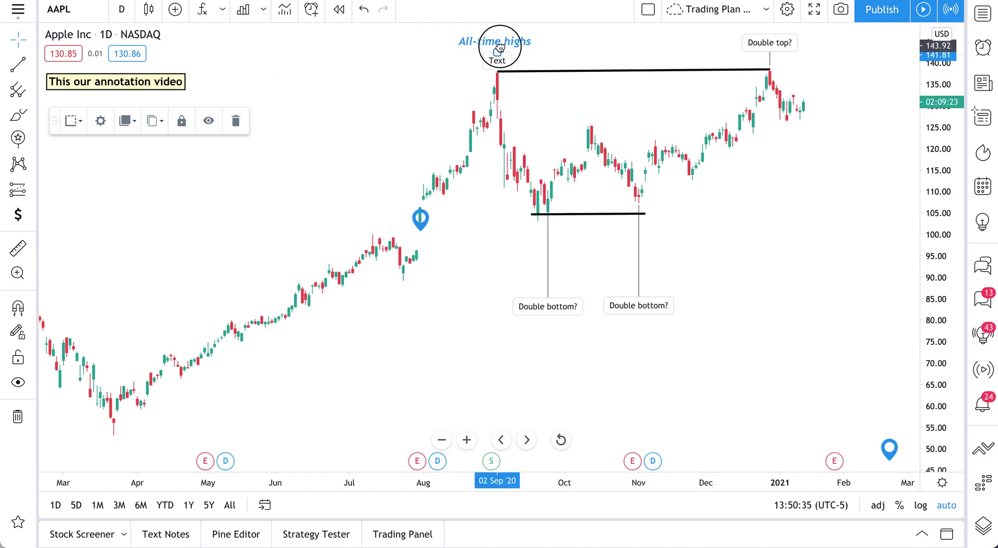
left_click_drag(500, 48, 501, 51)
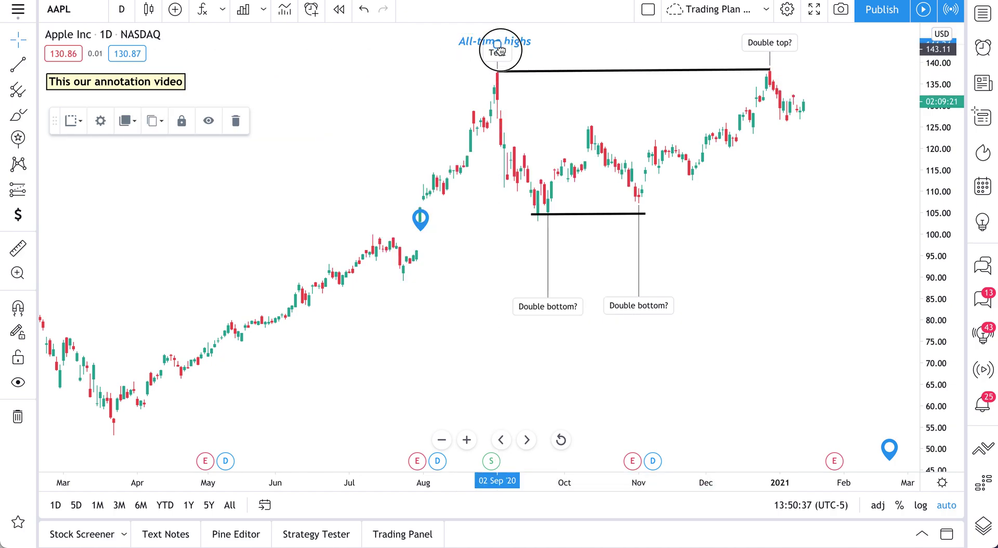
double_click(500, 54)
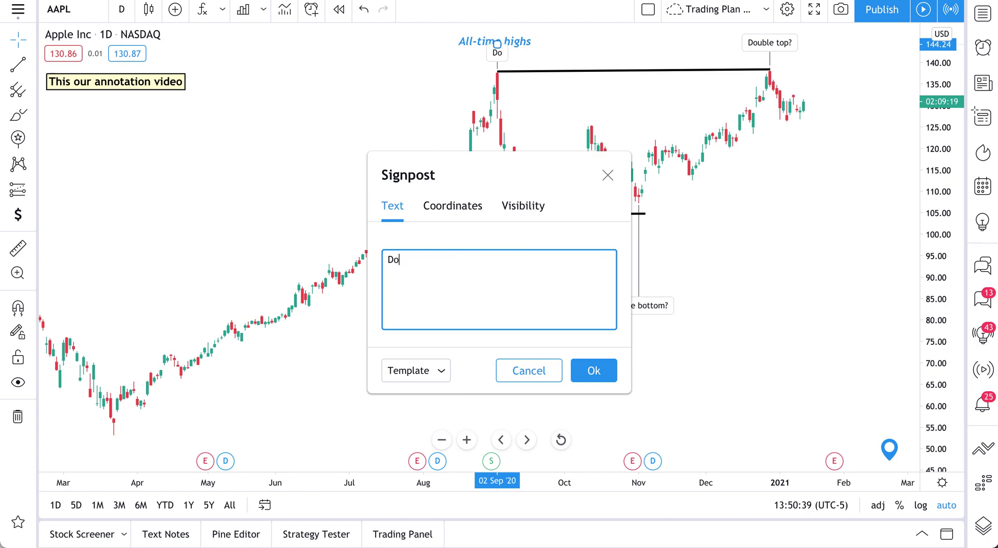
left_click(583, 367)
Move the "All-time highs" label to just before the 02 Sep '20 high, clear of the first "Double top?" signpost.
left_click_drag(524, 41, 619, 45)
left_click(507, 46)
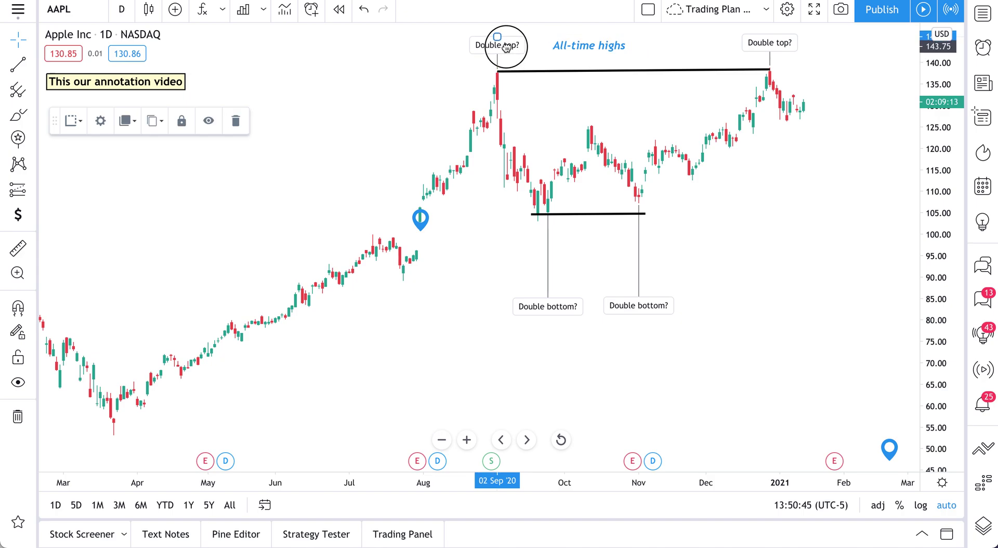
left_click_drag(601, 50, 454, 76)
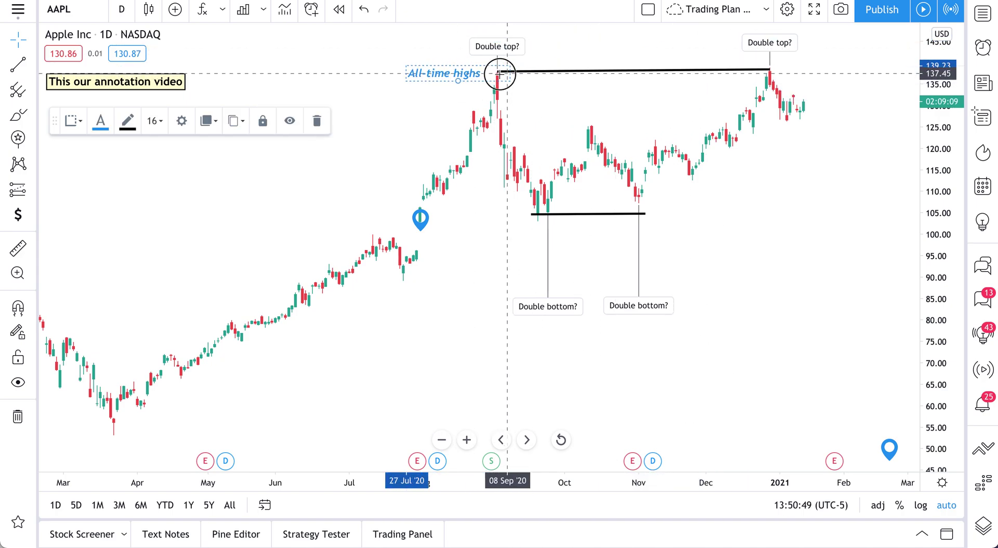
left_click(546, 167)
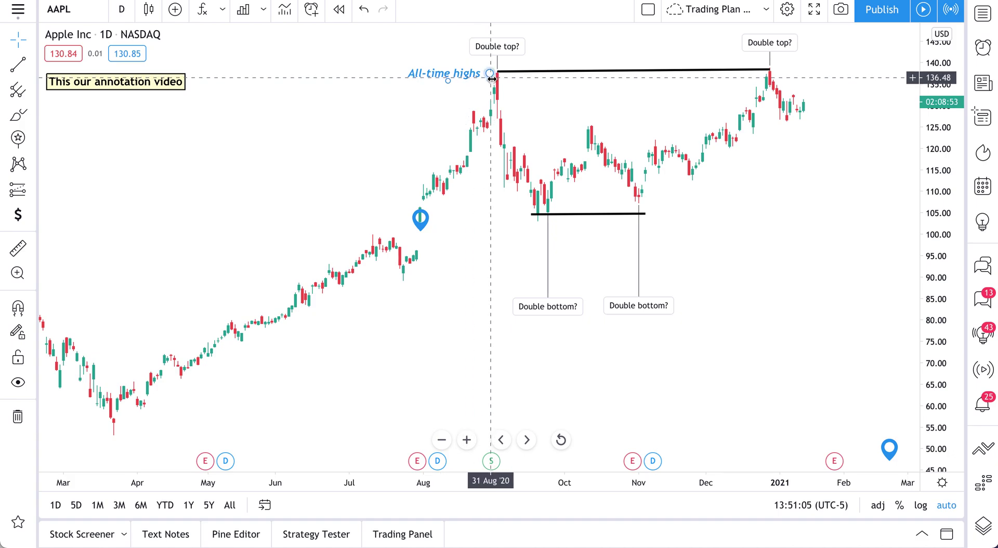
Examine how the regular note and the anchored note behave when the chart is moved through its history.
mouse_move(425, 229)
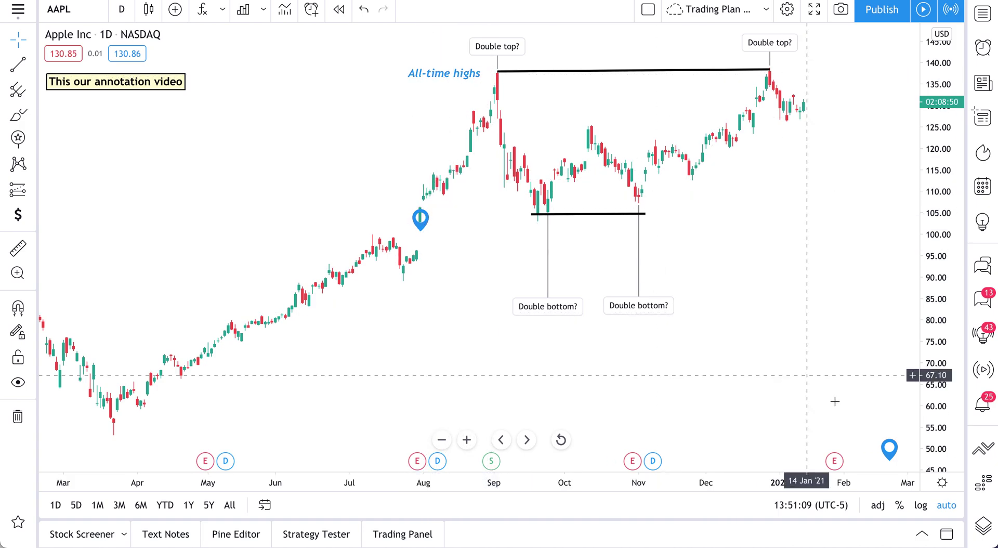
mouse_move(890, 453)
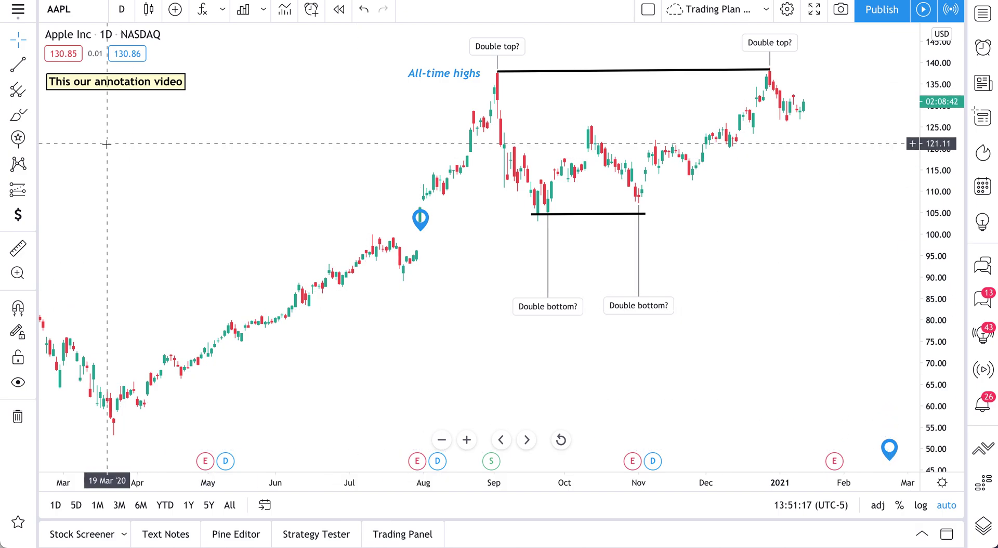
mouse_move(222, 179)
left_mouse_down()
mouse_move(438, 225)
mouse_move(195, 231)
left_mouse_up()
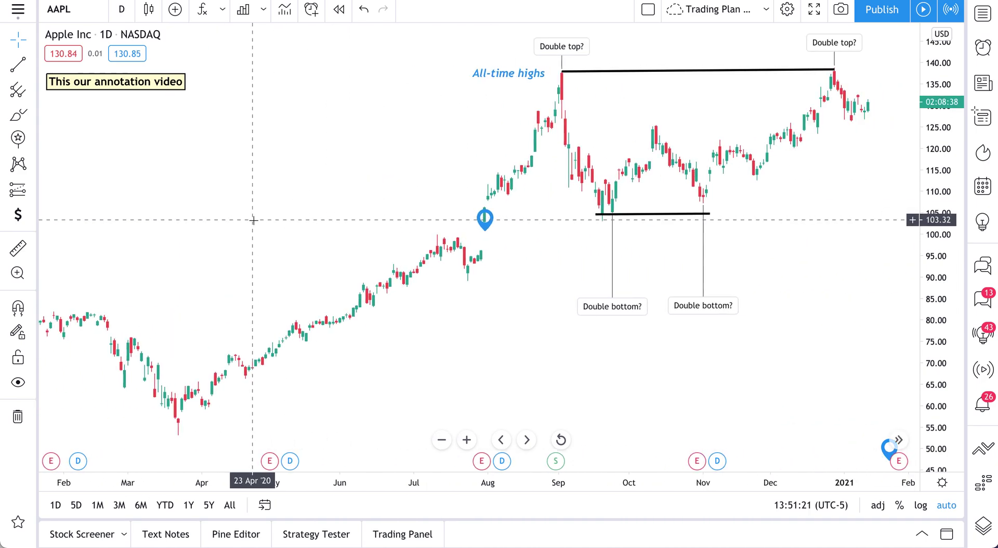
left_click_drag(544, 394, 436, 332)
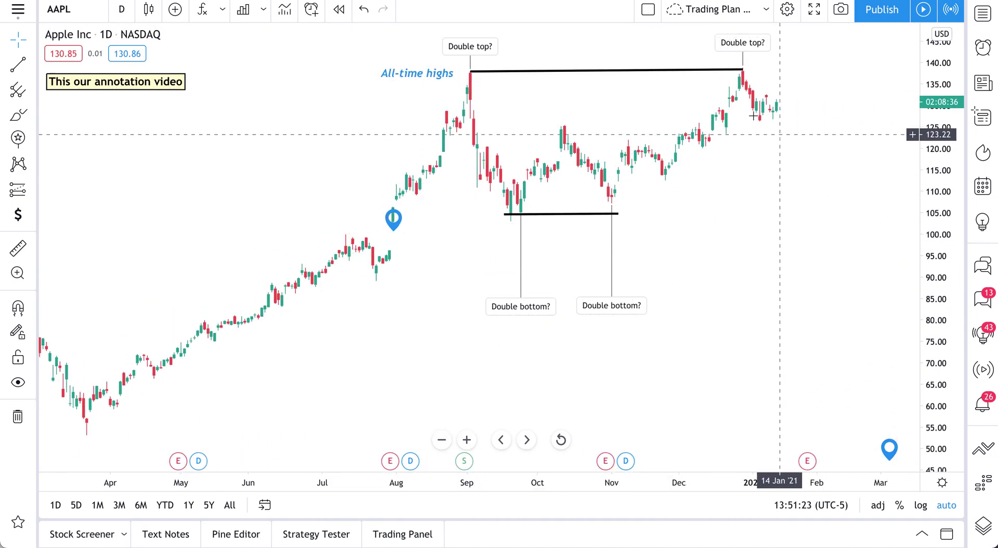
left_click(33, 141)
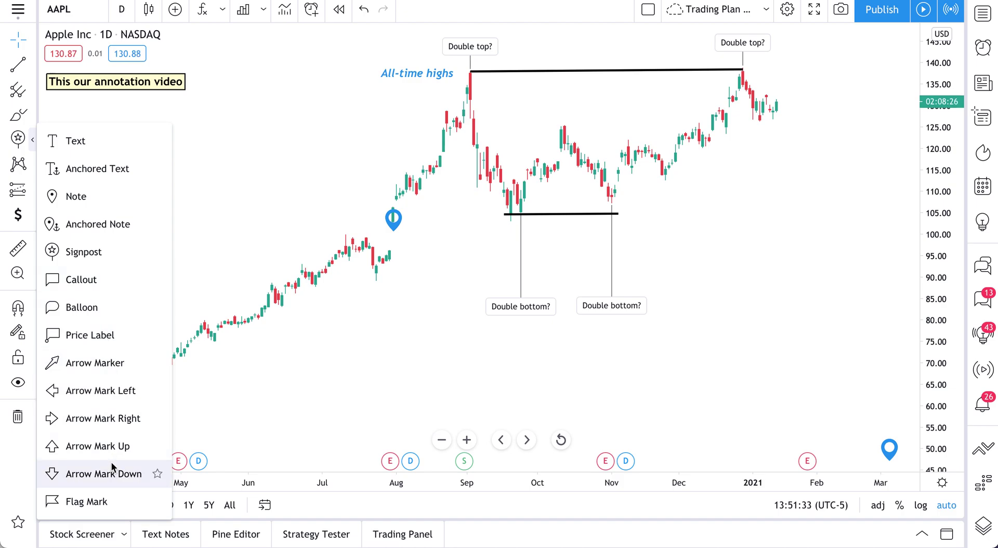
left_click(101, 287)
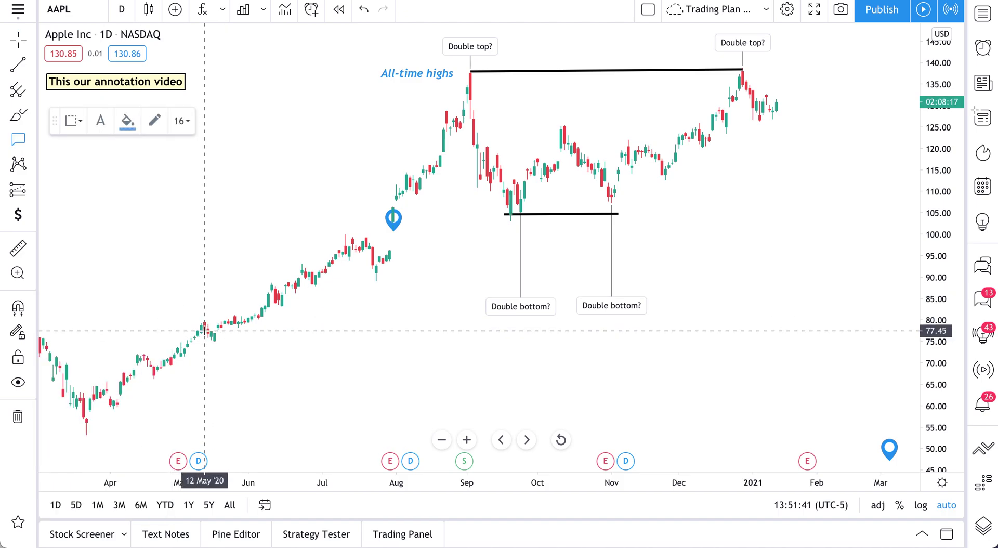
left_click_drag(204, 323, 168, 285)
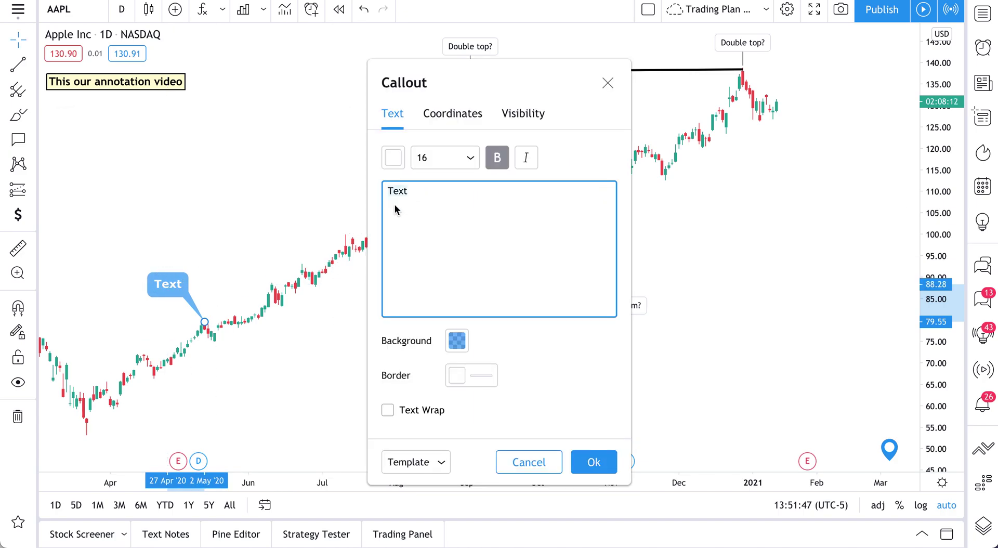
left_click(607, 82)
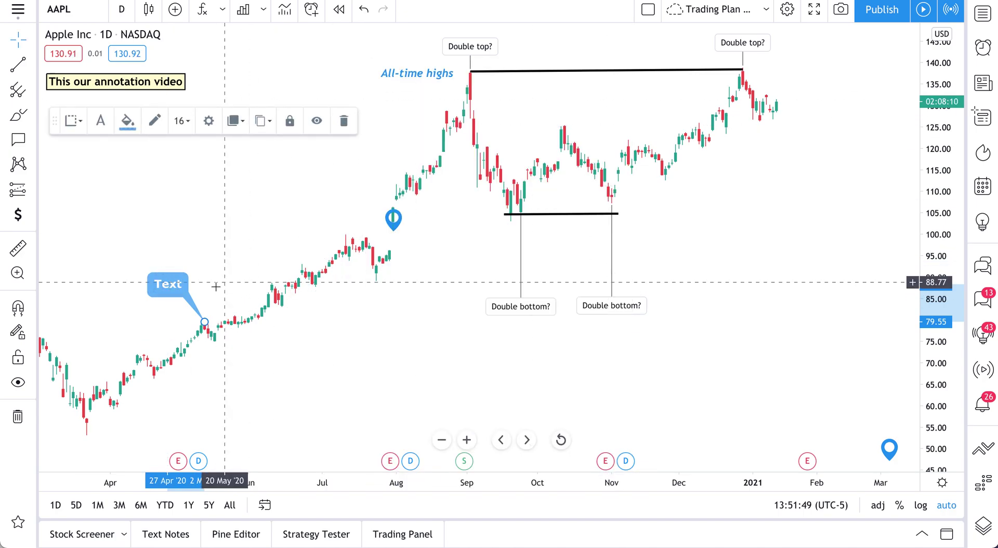
left_click(179, 291)
key("Delete")
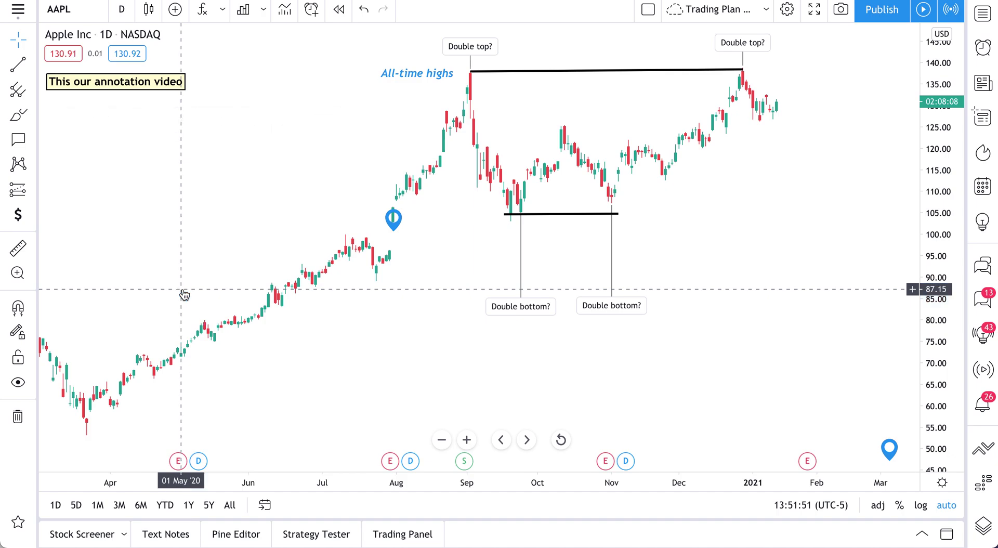
Draw a Callout from the 23 Mar '20 low to about 11 May '20 with the text "March crash lows".
left_click(32, 139)
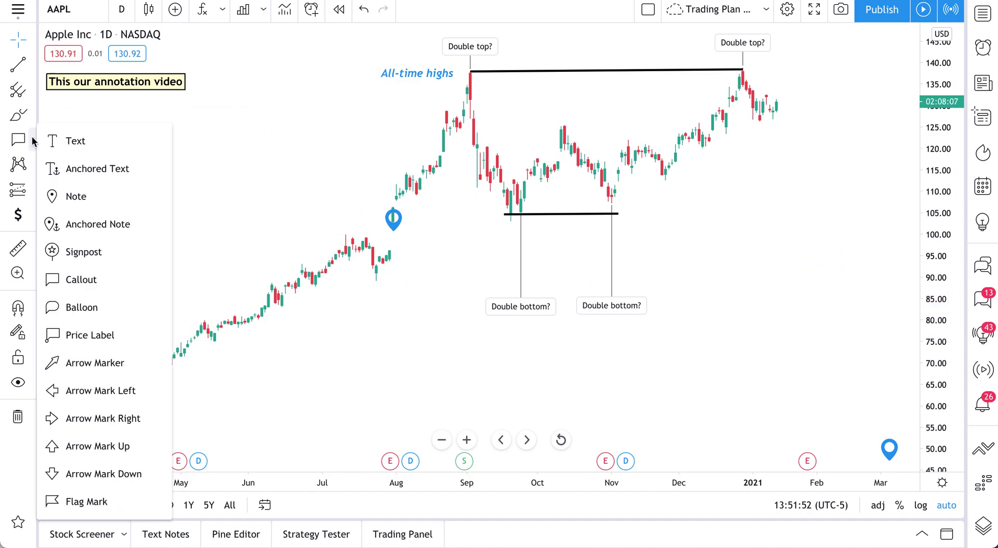
left_click(83, 281)
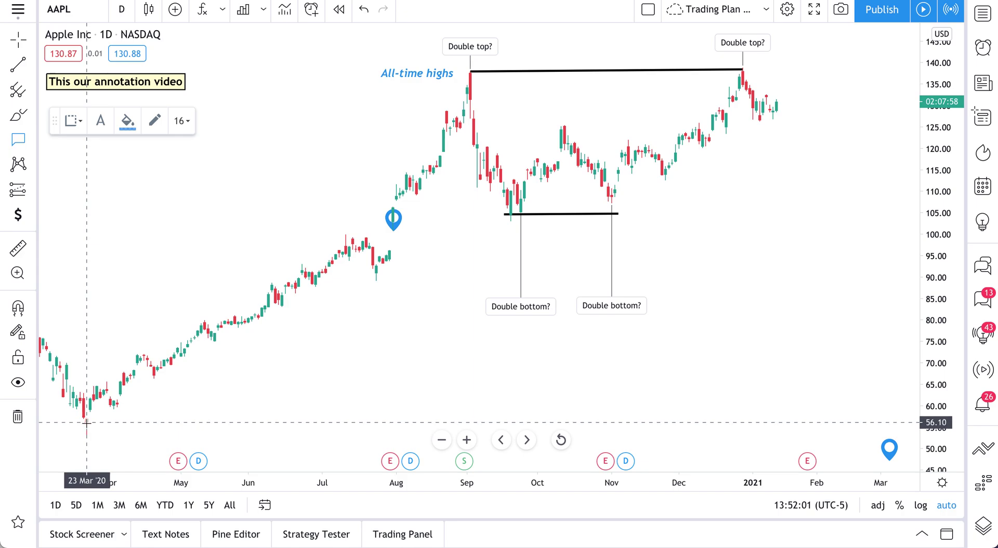
left_click_drag(86, 422, 202, 421)
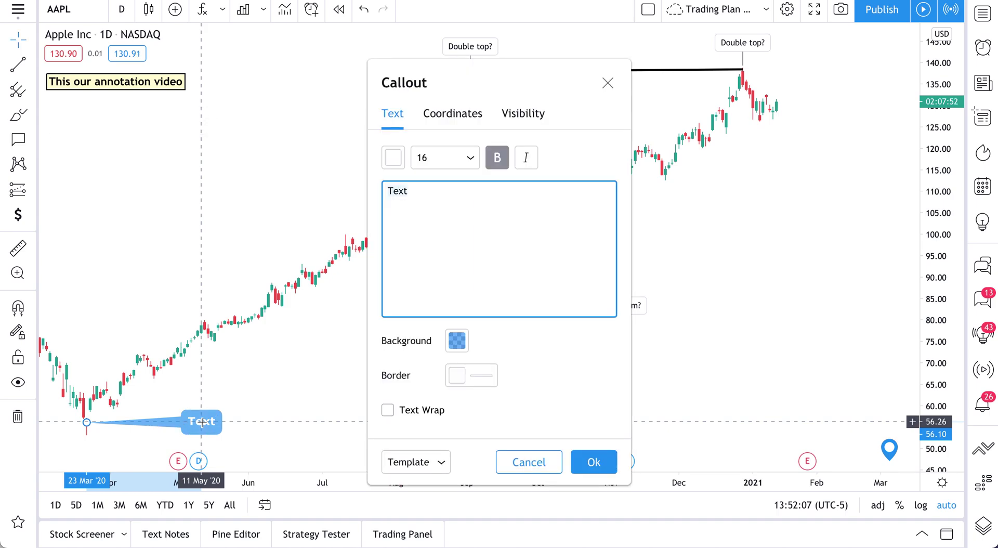
type("March")
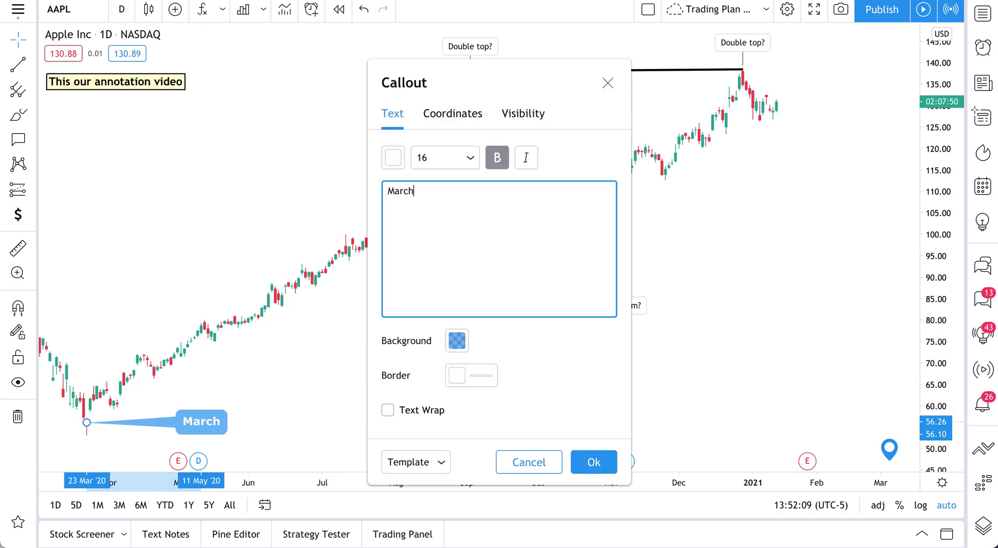
type(" crash lows")
Set the callout's font size to 12 and its blue background to 100% opacity.
left_click(461, 158)
left_click(454, 249)
left_click(461, 158)
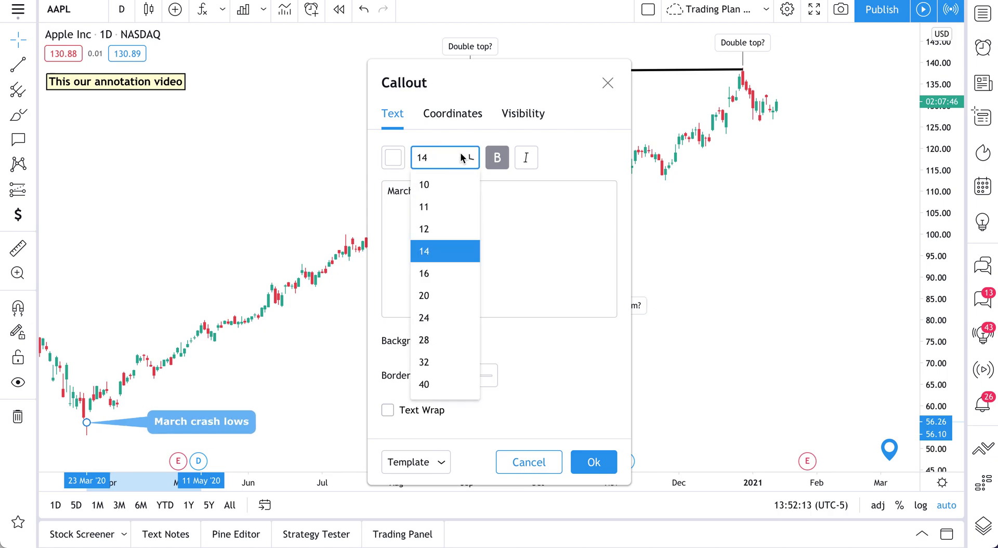
left_click(447, 230)
left_click(457, 340)
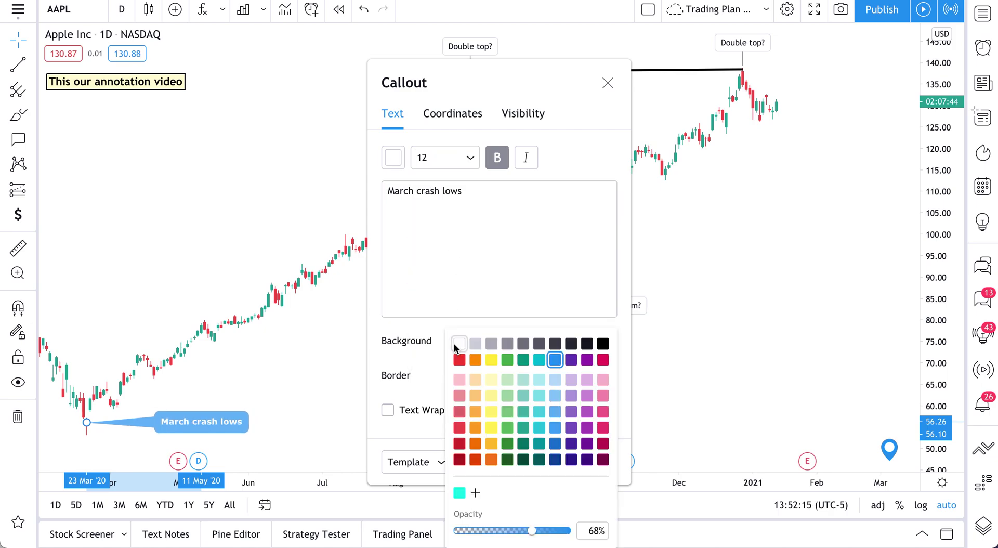
left_click_drag(532, 530, 575, 530)
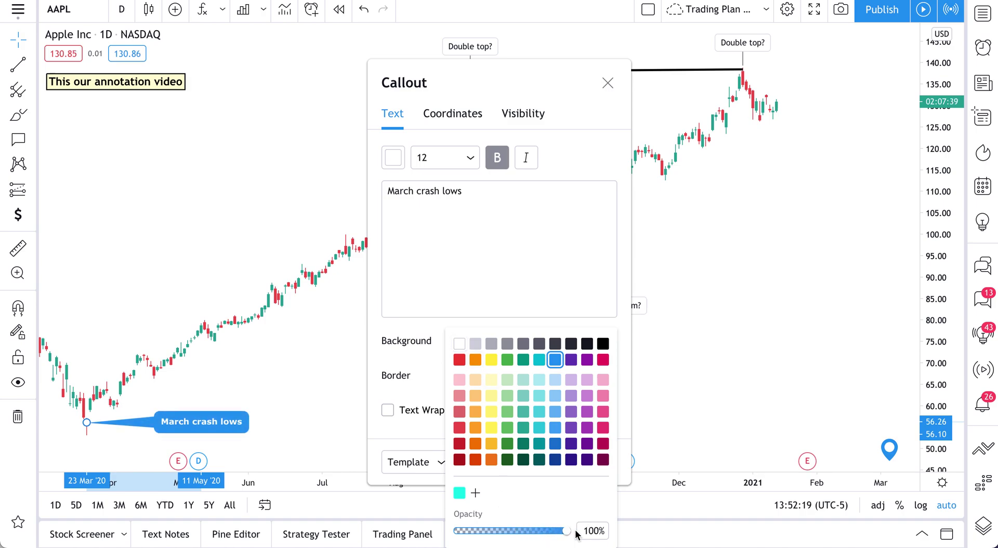
left_click(471, 259)
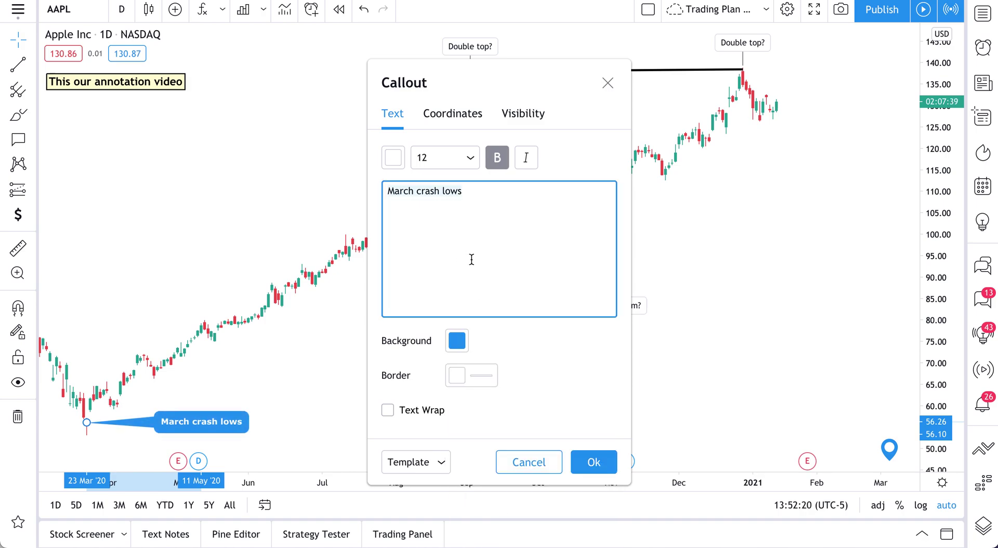
Give the "March crash lows" callout a black border and italic text, and accept the settings.
left_click(459, 382)
left_click(603, 306)
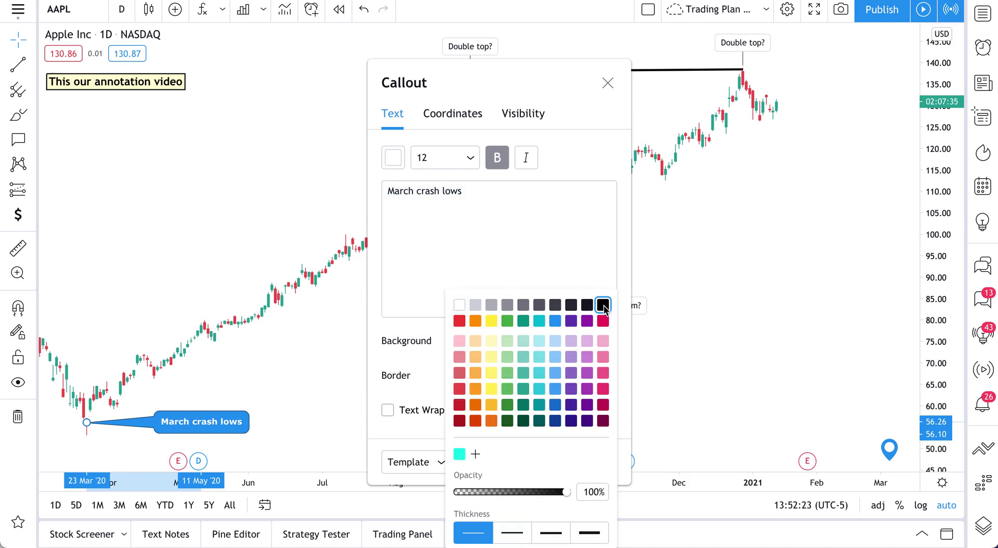
left_click(498, 266)
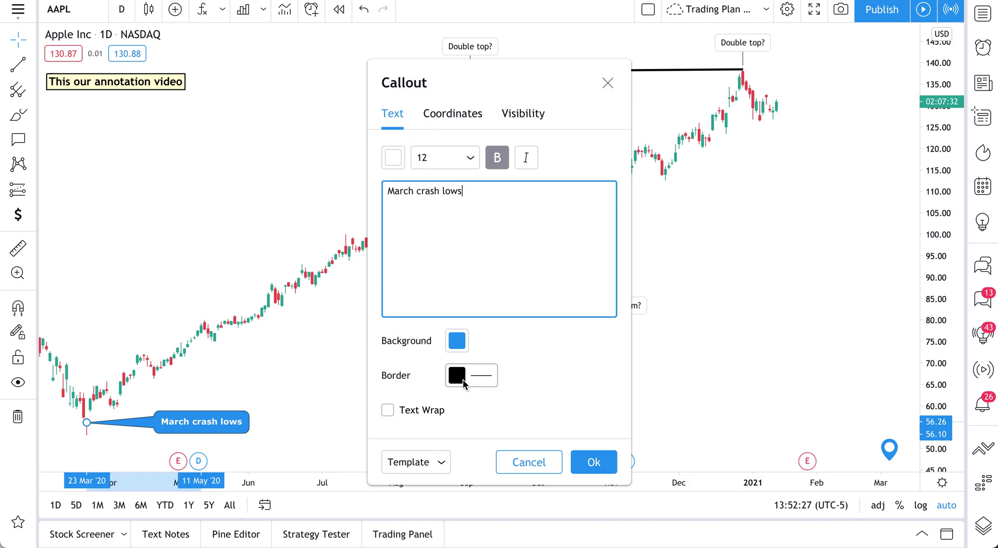
left_click(535, 162)
left_click(595, 462)
scroll(493, 374, "down", 4)
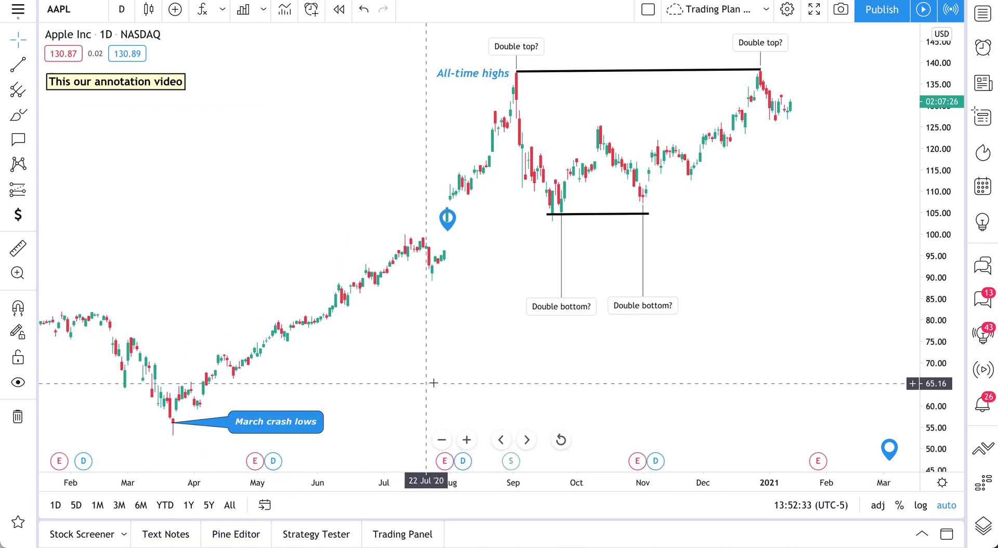
Place a Balloon on the 20 Feb '20 peak at about 81 with the text "Start of the COVD-19 crash".
left_click(34, 142)
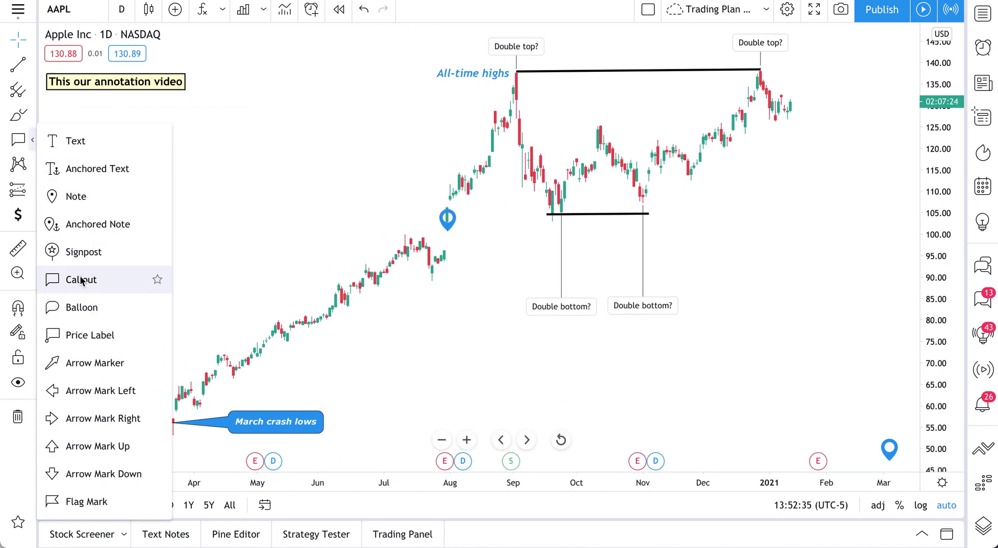
left_click(82, 307)
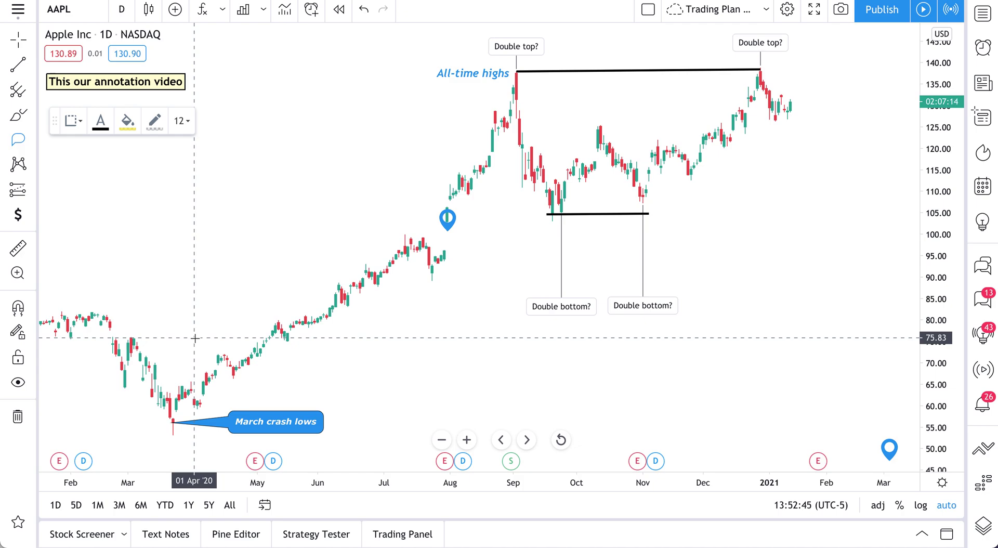
scroll(236, 327, "down", 3)
scroll(235, 328, "down", 3)
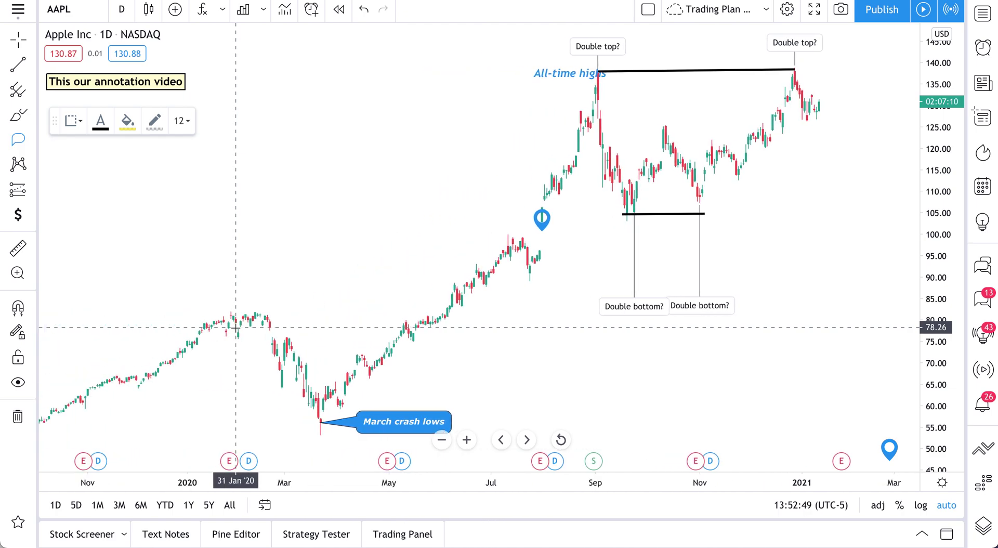
scroll(236, 327, "down", 3)
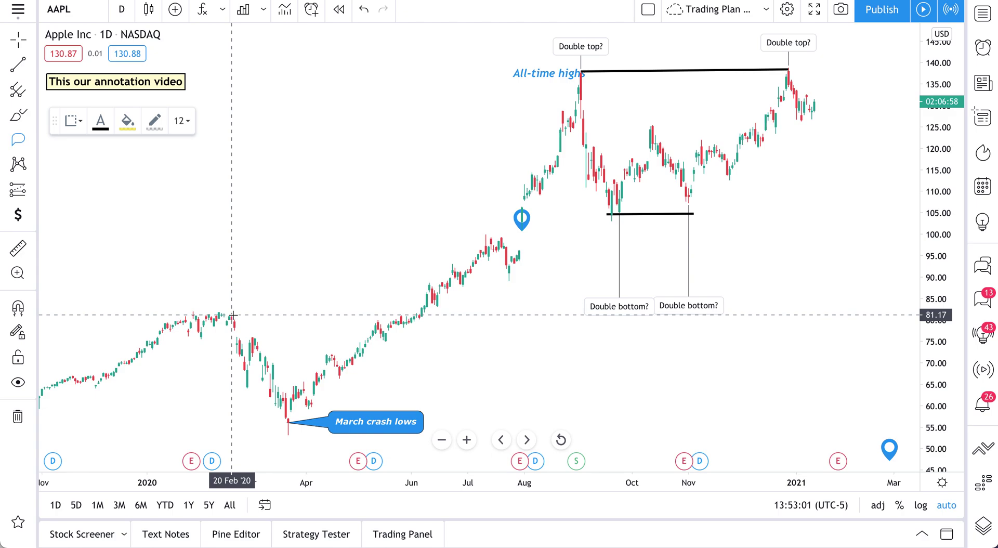
left_click(233, 315)
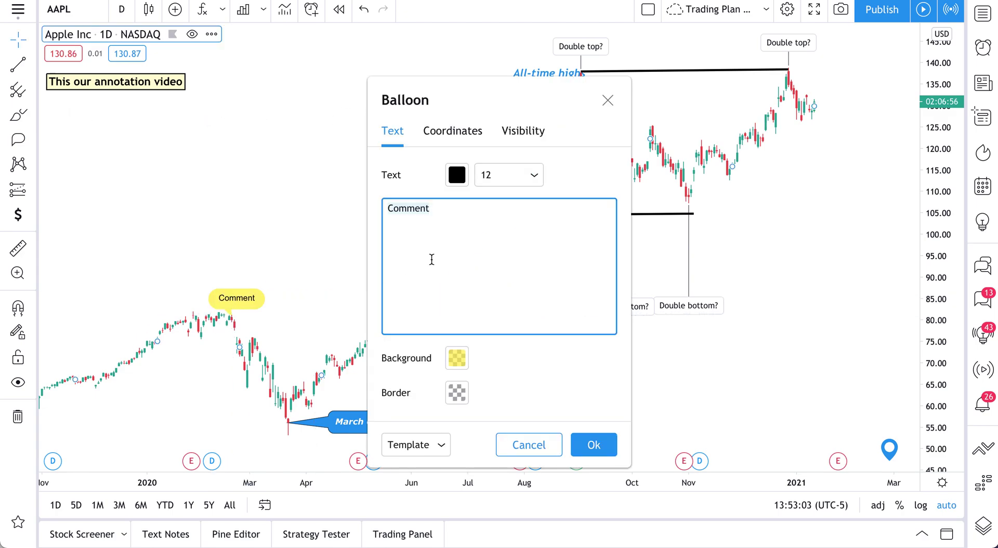
type("Start of the COVD-19 crash")
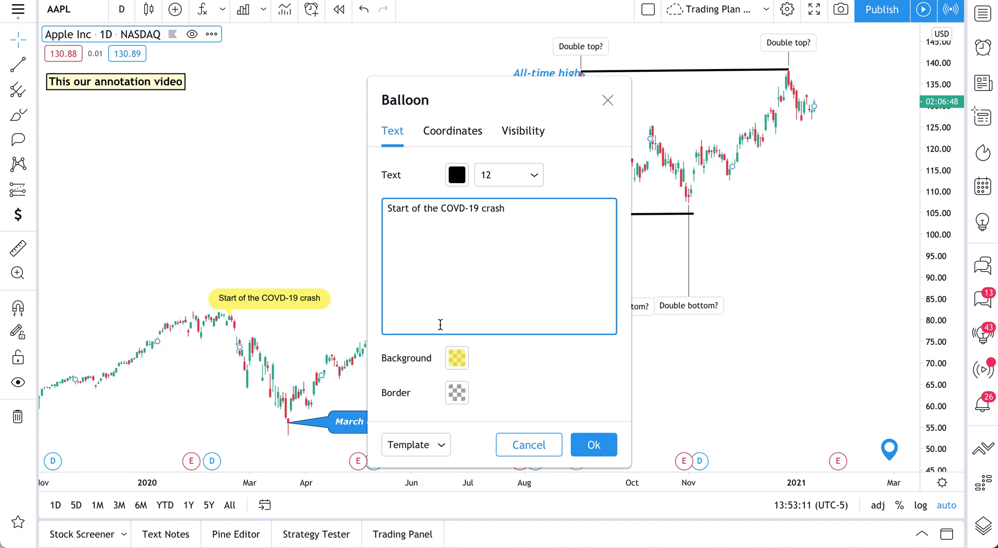
Give the COVD-19 crash balloon a black border at 100% opacity and accept the settings.
left_click(457, 394)
left_click(555, 282)
left_click(458, 393)
left_click_drag(459, 531, 575, 530)
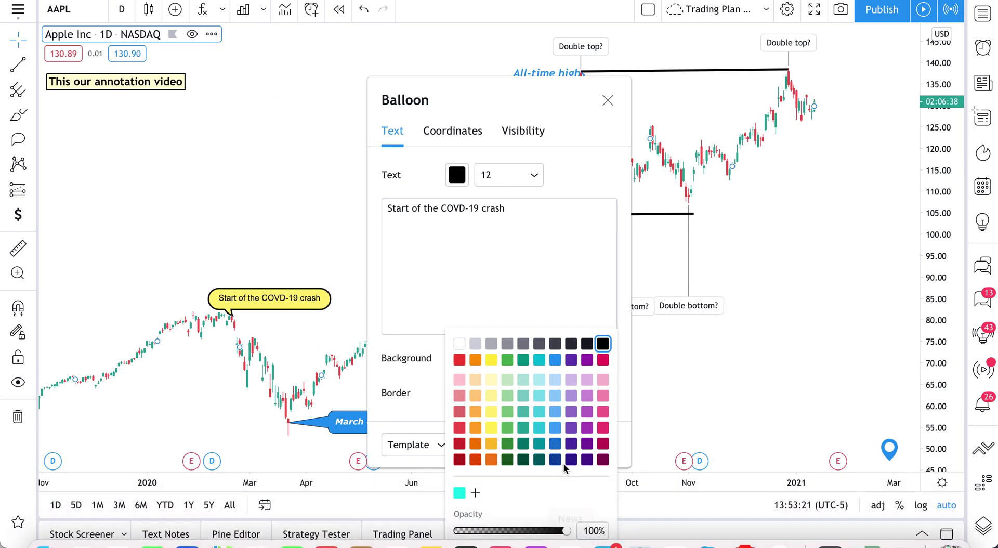
mouse_move(567, 530)
left_mouse_down()
mouse_move(461, 530)
mouse_move(568, 531)
left_mouse_up()
left_click(534, 276)
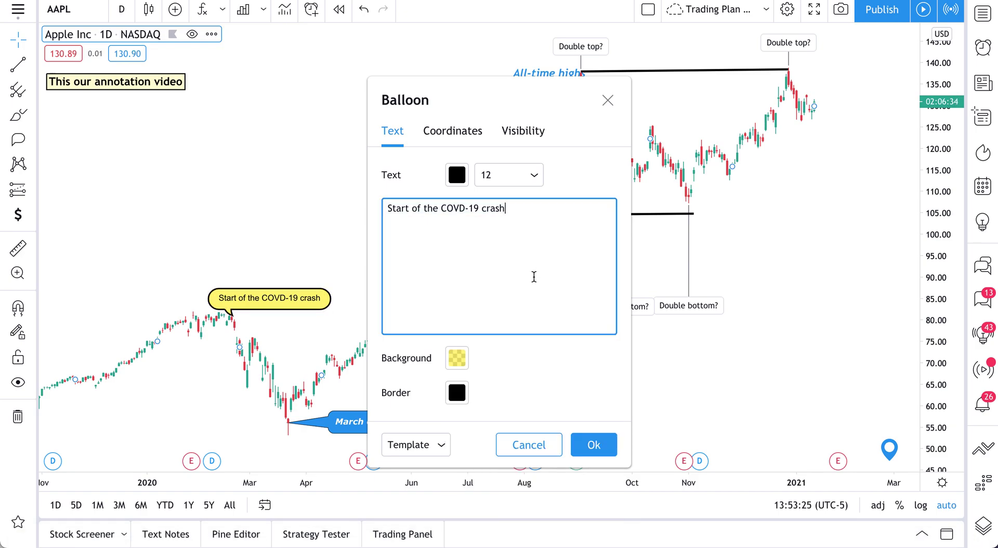
left_click(600, 445)
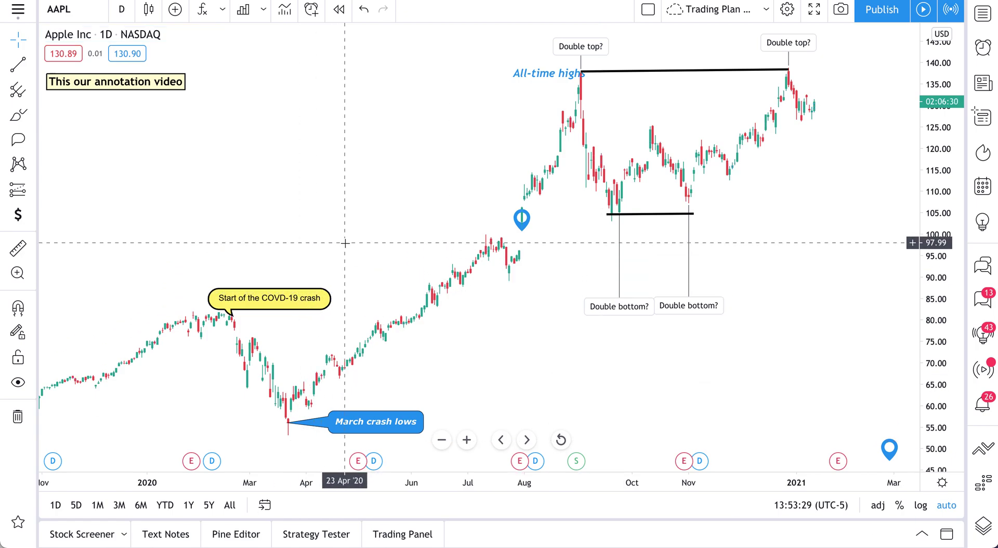
Move the "March crash lows" callout box farther from its low, and nudge the COVD-19 crash balloon slightly on its peak.
left_click(33, 141)
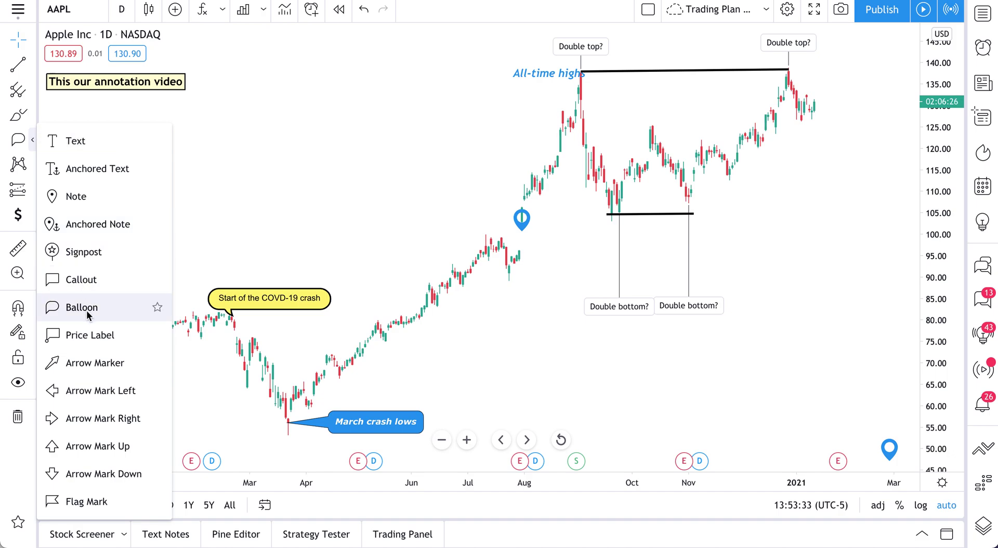
left_click(353, 423)
mouse_move(353, 423)
left_mouse_down()
mouse_move(512, 395)
mouse_move(562, 365)
mouse_move(336, 412)
mouse_move(272, 408)
mouse_move(140, 294)
mouse_move(145, 383)
mouse_move(352, 401)
mouse_move(384, 415)
left_mouse_up()
left_click(401, 377)
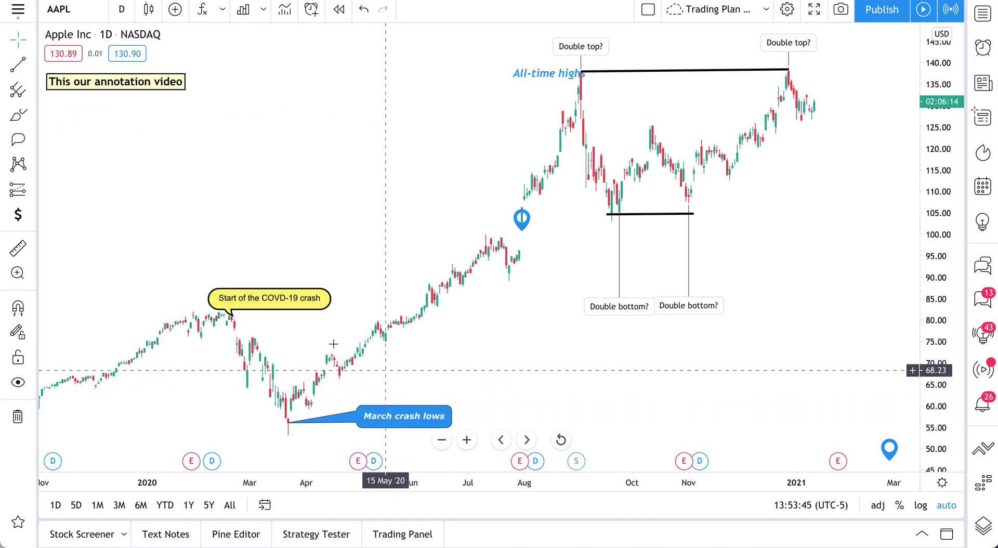
mouse_move(291, 300)
left_mouse_down()
mouse_move(288, 290)
mouse_move(290, 302)
left_mouse_up()
left_click(285, 267)
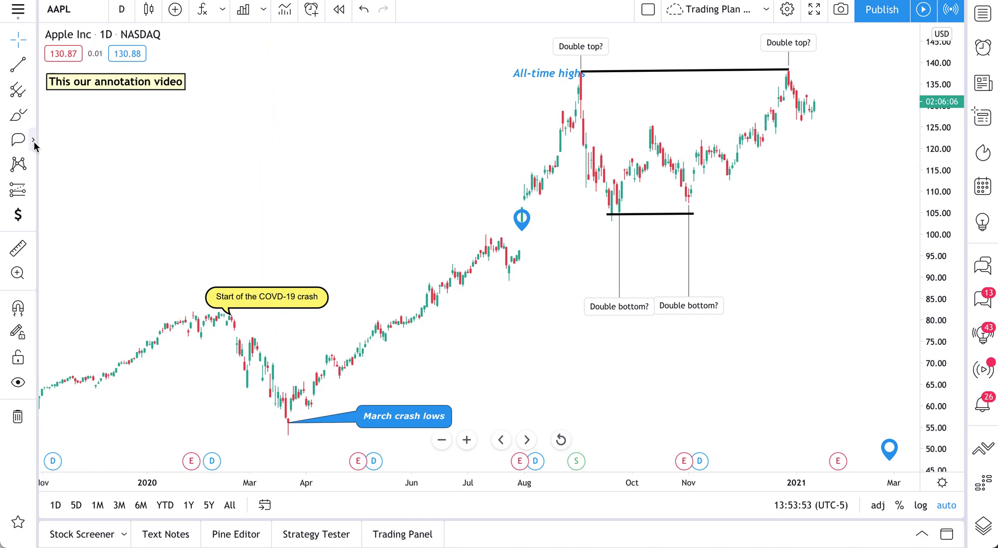
Place a Price Label on the 30 Jul '20 candle just before the gap and adjust it to about 96.05.
left_click(33, 141)
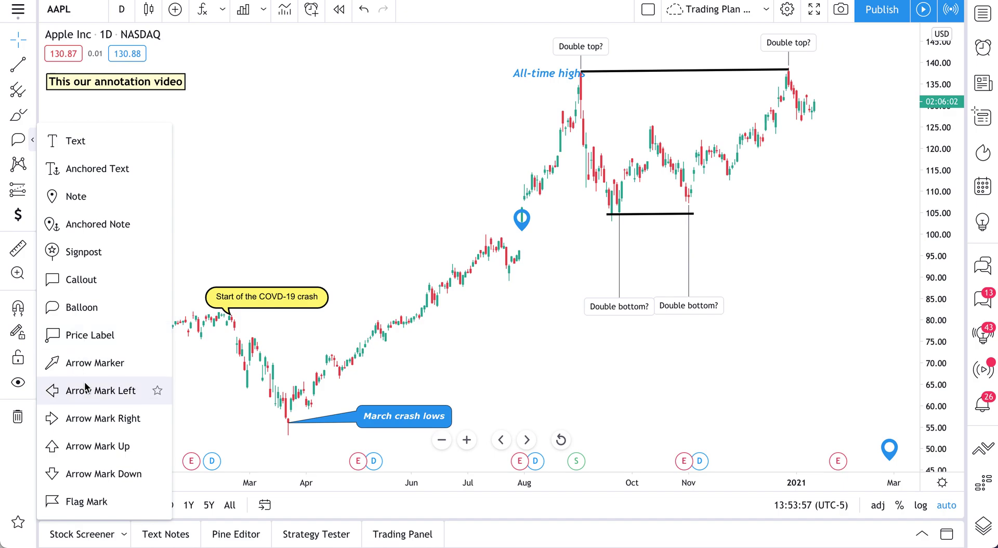
left_click(90, 335)
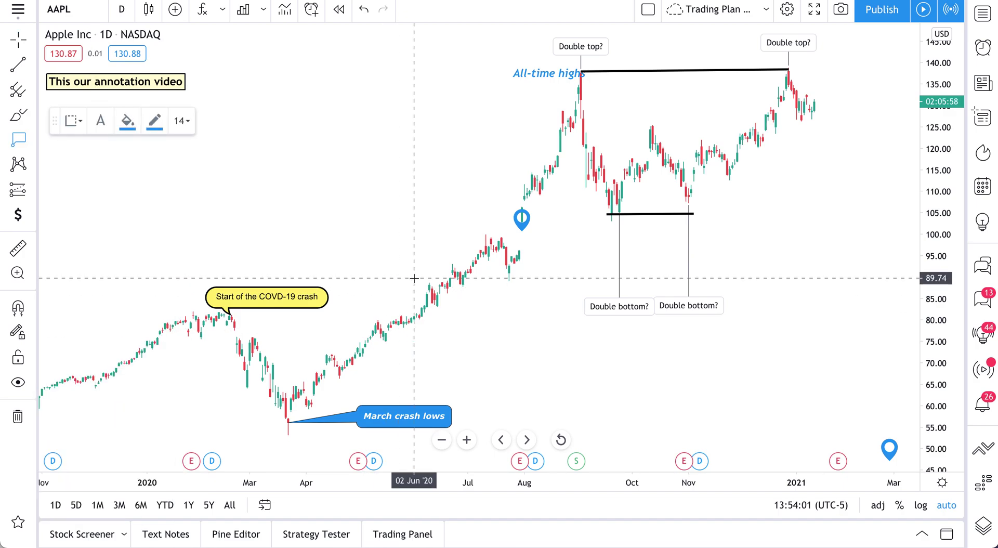
left_click(519, 250)
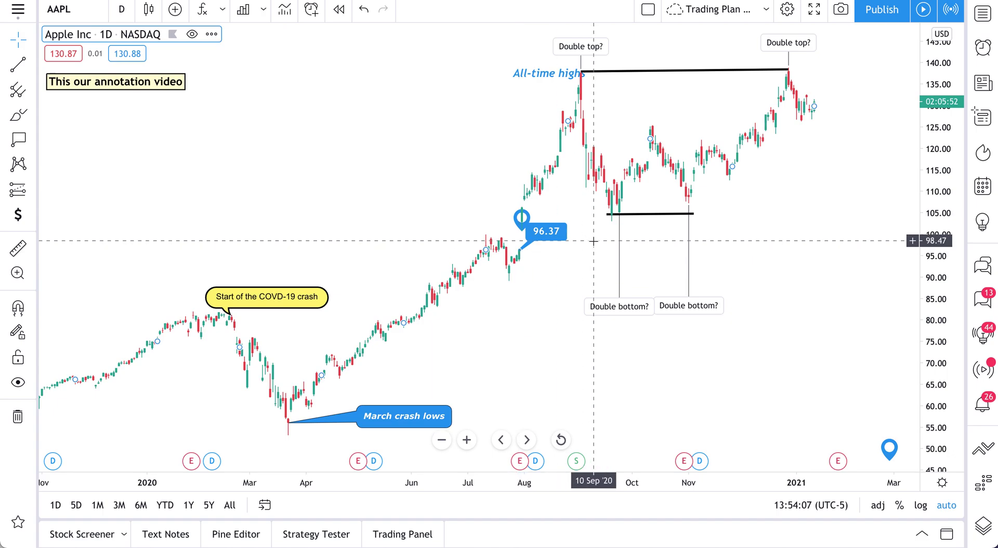
mouse_move(546, 230)
left_mouse_down()
mouse_move(486, 223)
mouse_move(554, 233)
left_mouse_up()
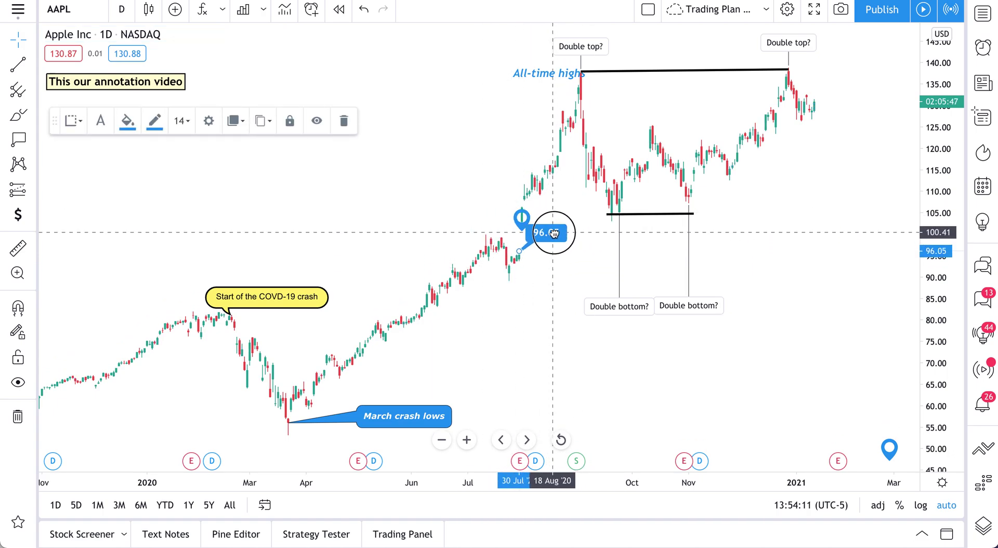
key("Escape")
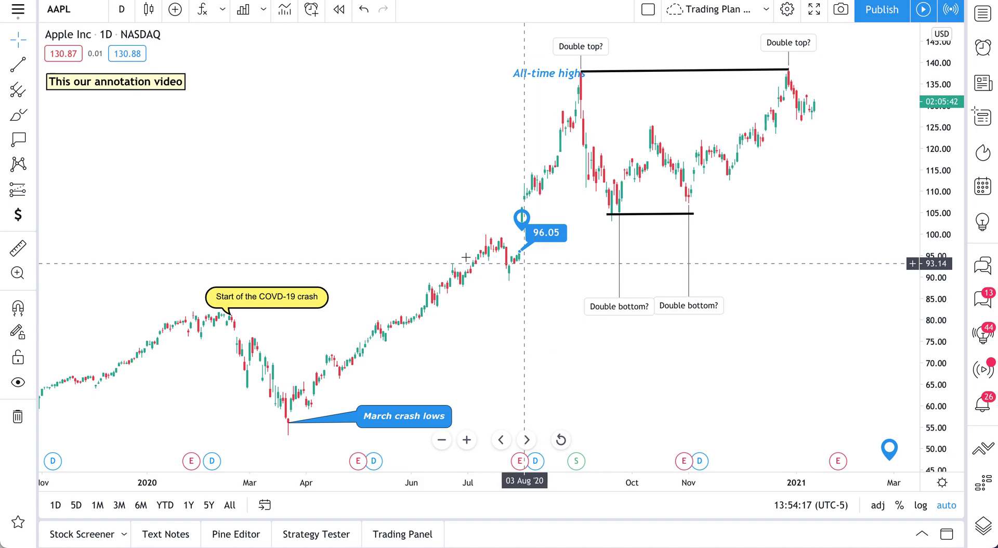
Add price labels at the mid-October 2020 peak at about 125.80 and the late-December 2020 peak at about 138.74.
left_click(19, 140)
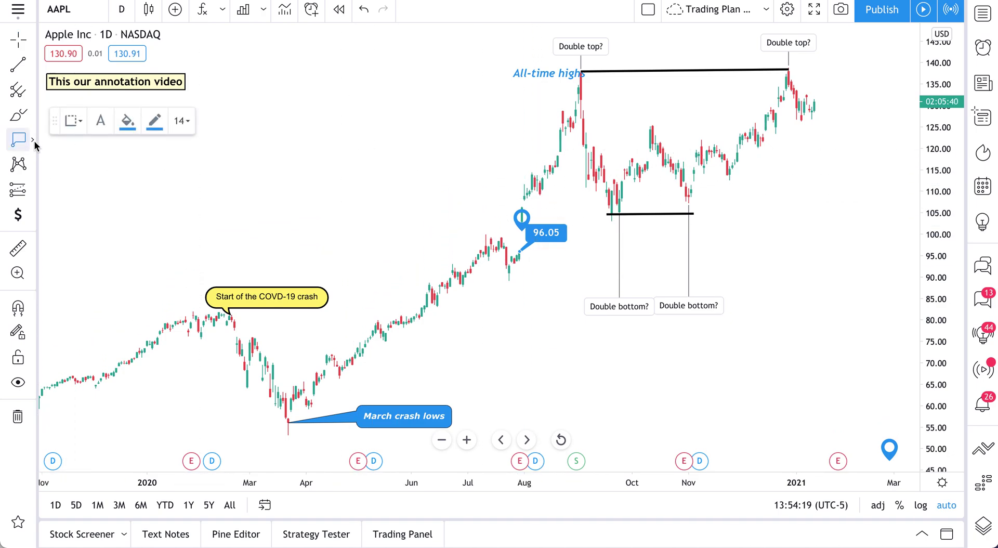
left_click(653, 123)
key("Escape")
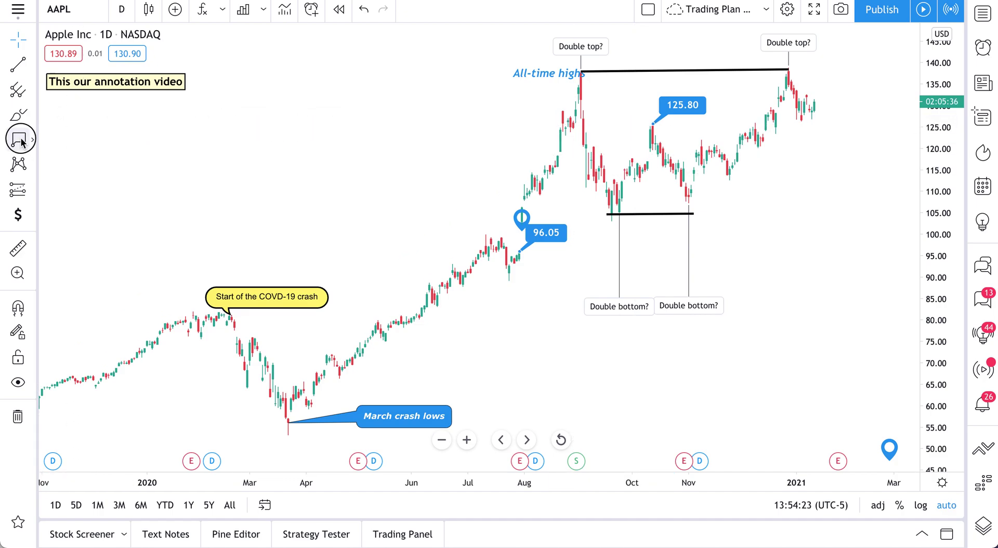
left_click(18, 139)
left_click(789, 69)
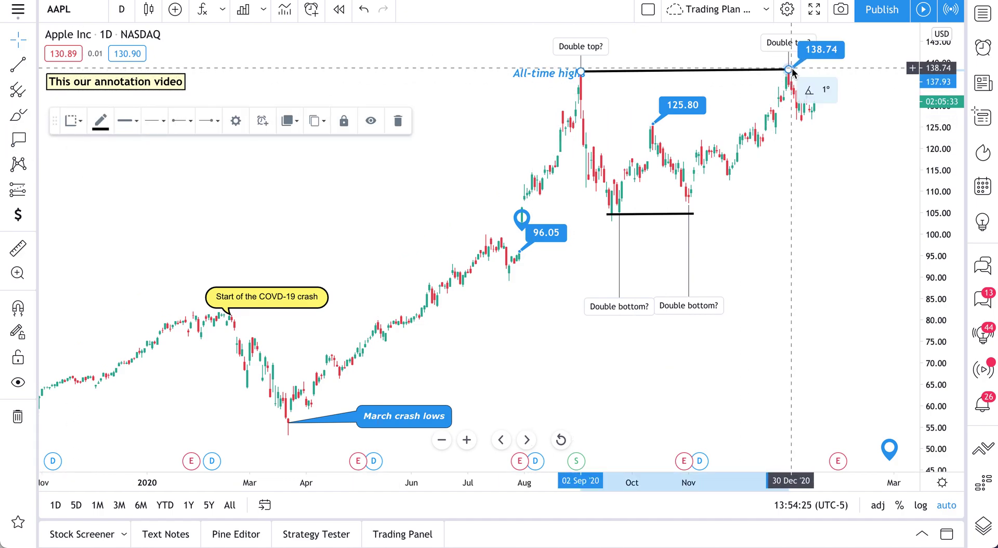
Move the December "Double top?" signpost higher so that it clears the price label beside it.
left_click(854, 74)
left_click_drag(786, 40, 785, 27)
left_click(795, 94)
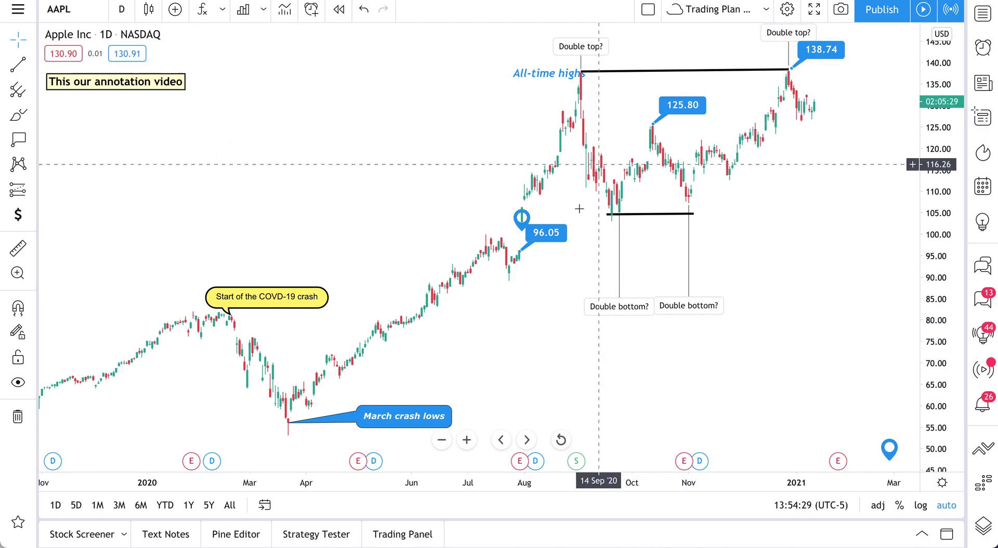
left_click(19, 139)
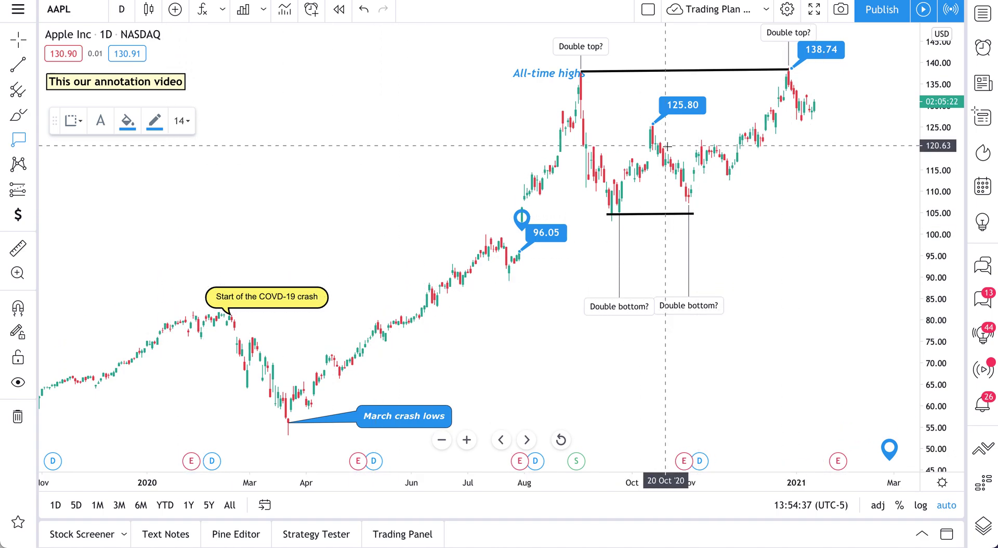
left_click(32, 139)
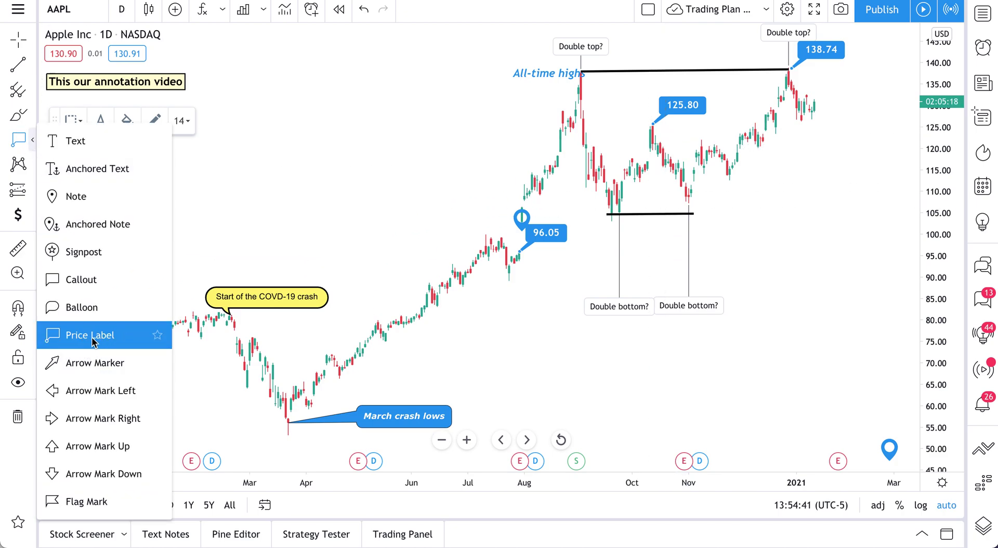
left_click(32, 140)
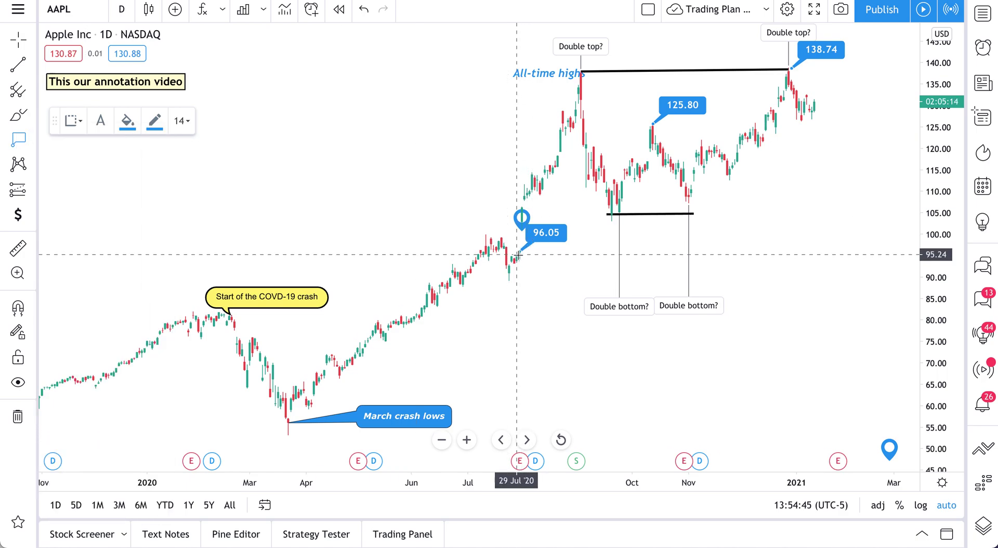
mouse_move(520, 221)
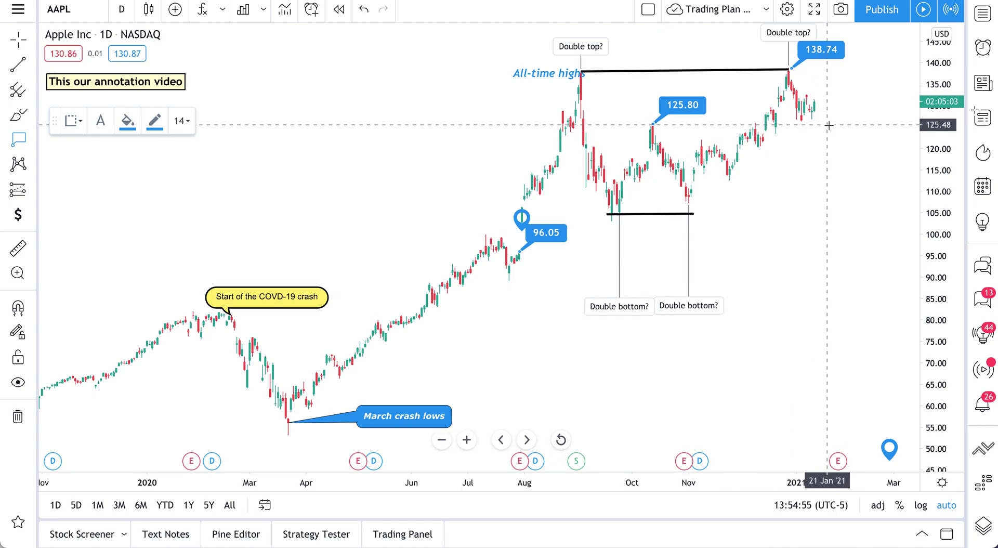
Draw a near-horizontal trend line from the 13 Oct '20 peak at about 125.48 to about 26 Jan '21, and delete it.
left_click(18, 64)
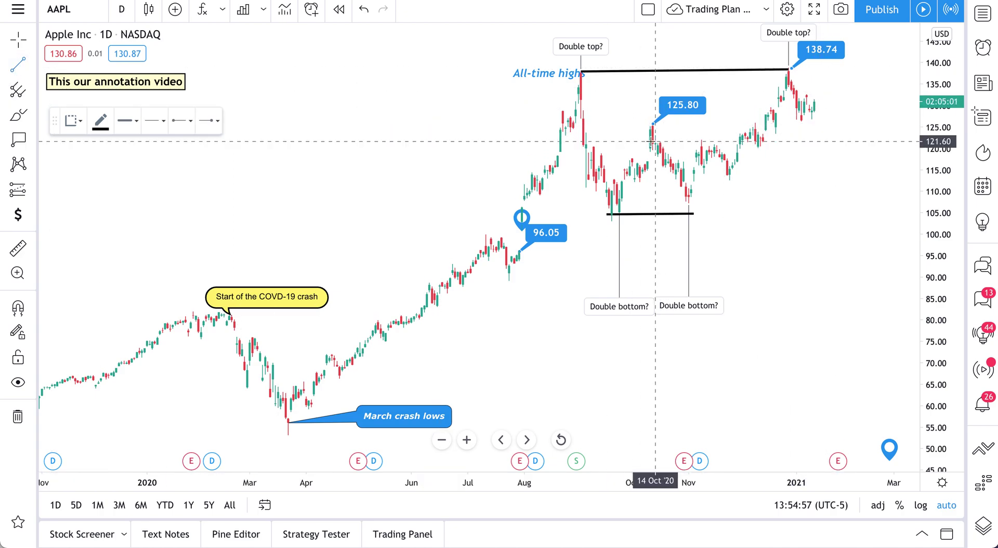
left_click(653, 125)
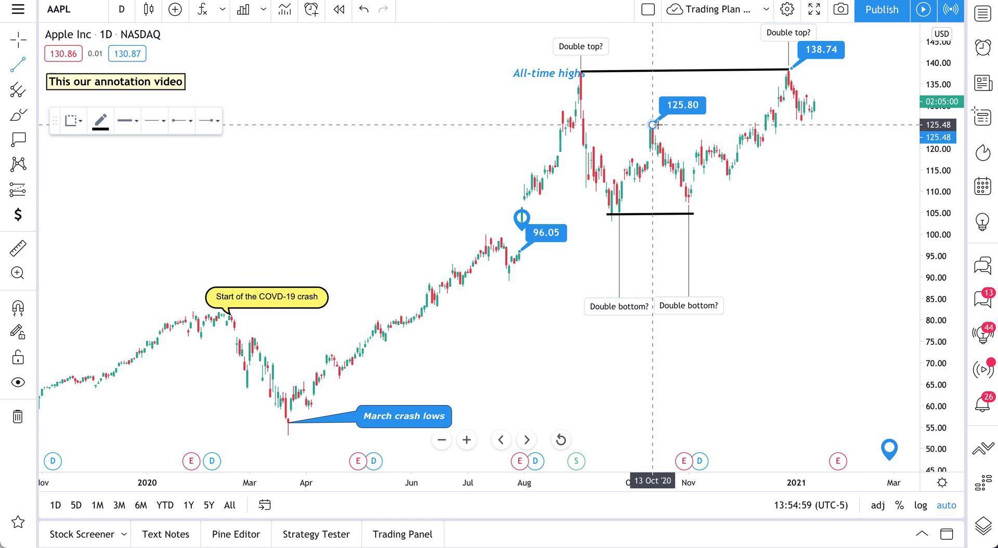
left_click(835, 126)
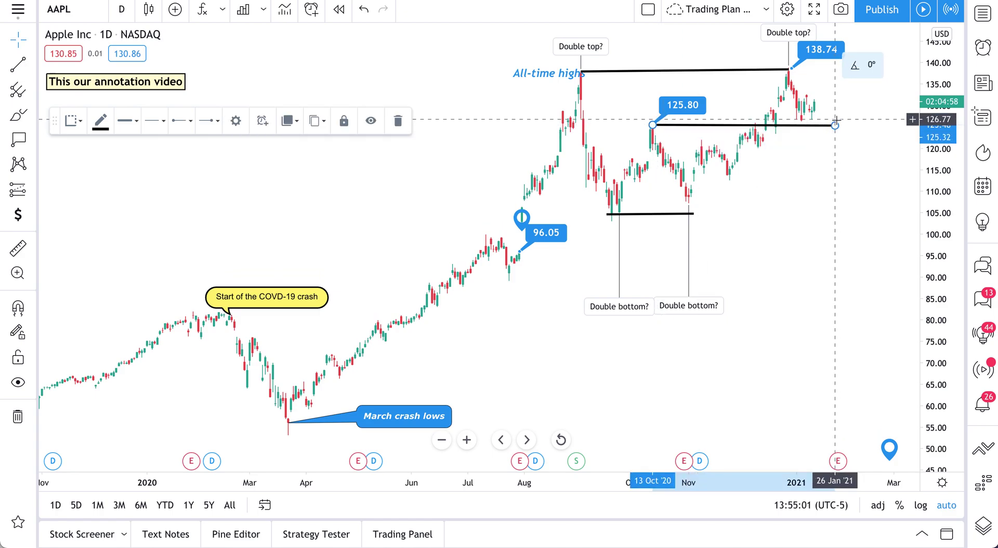
key("Delete")
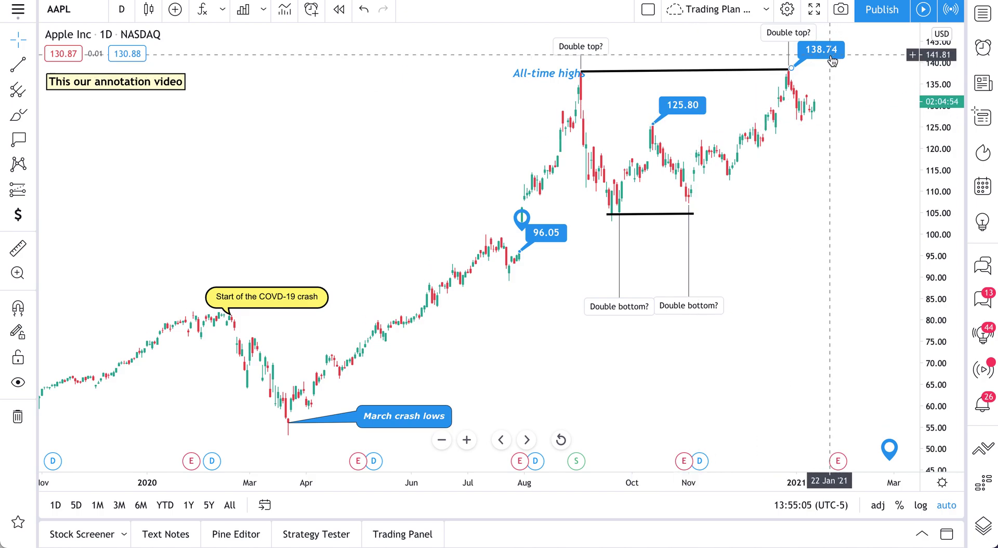
Level the upper trend line to 0° by its December end, and shift the "All-time highs" text clear of its September end.
left_click(794, 72)
left_click_drag(794, 72, 789, 71)
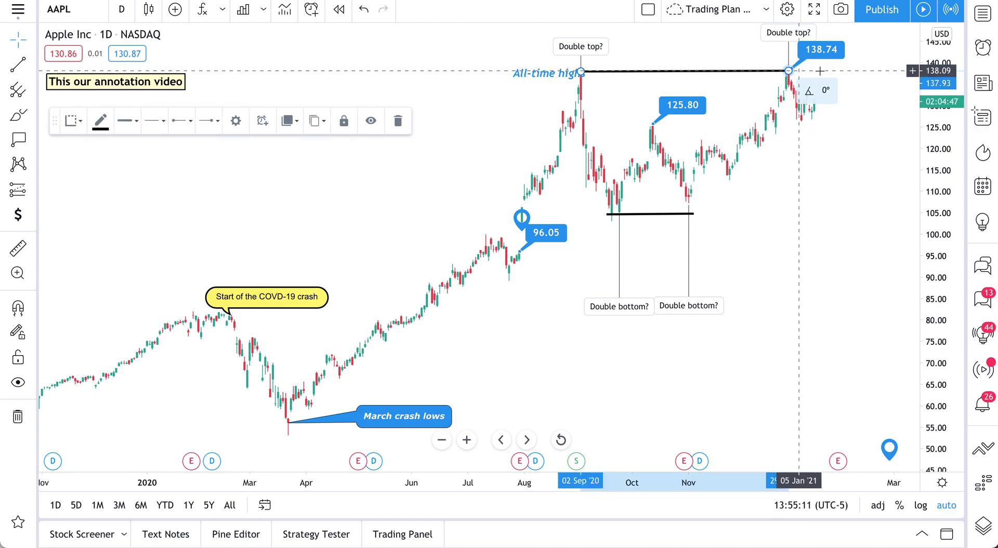
left_click(834, 65)
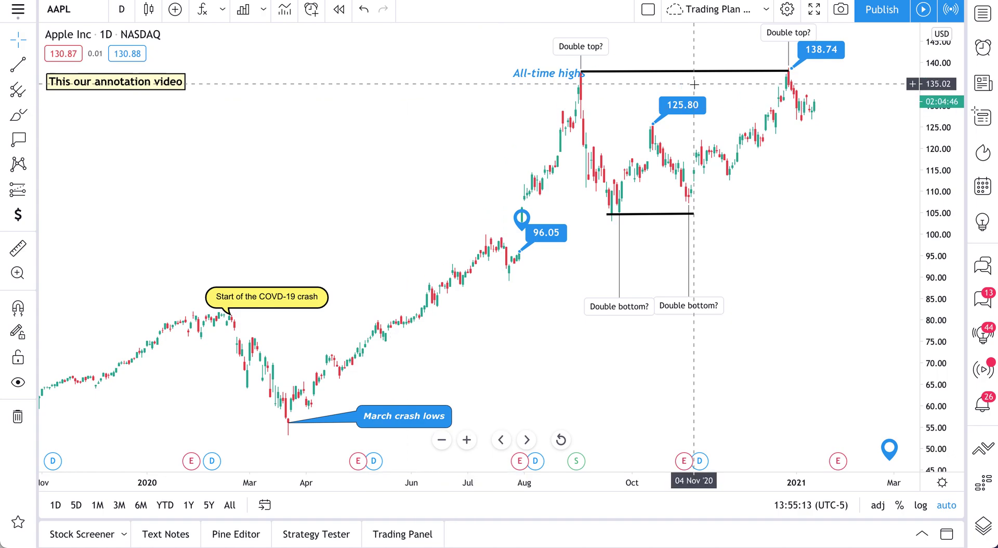
left_click(568, 78)
left_click_drag(568, 80, 556, 78)
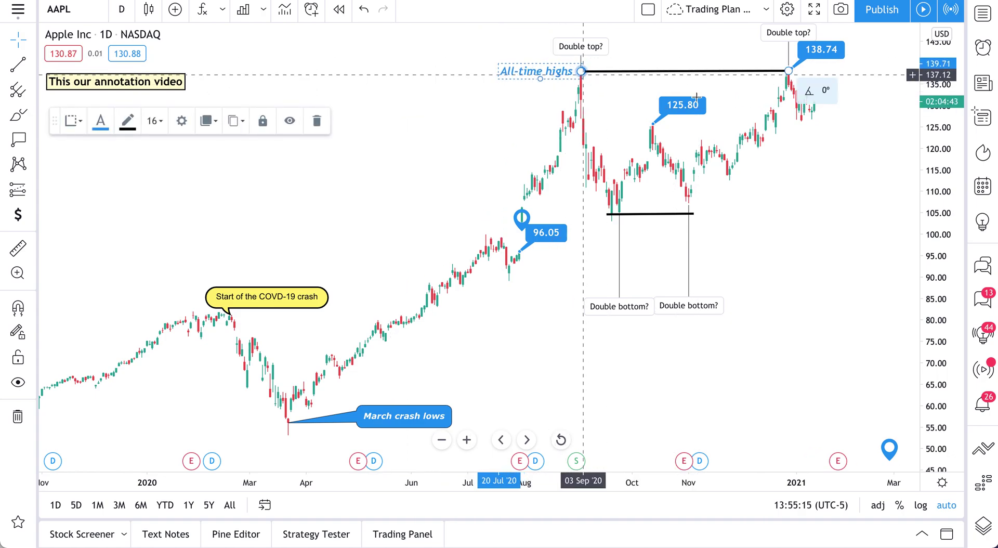
Give the 125.80 price label a red background at about 53% opacity.
left_click(687, 114)
double_click(687, 115)
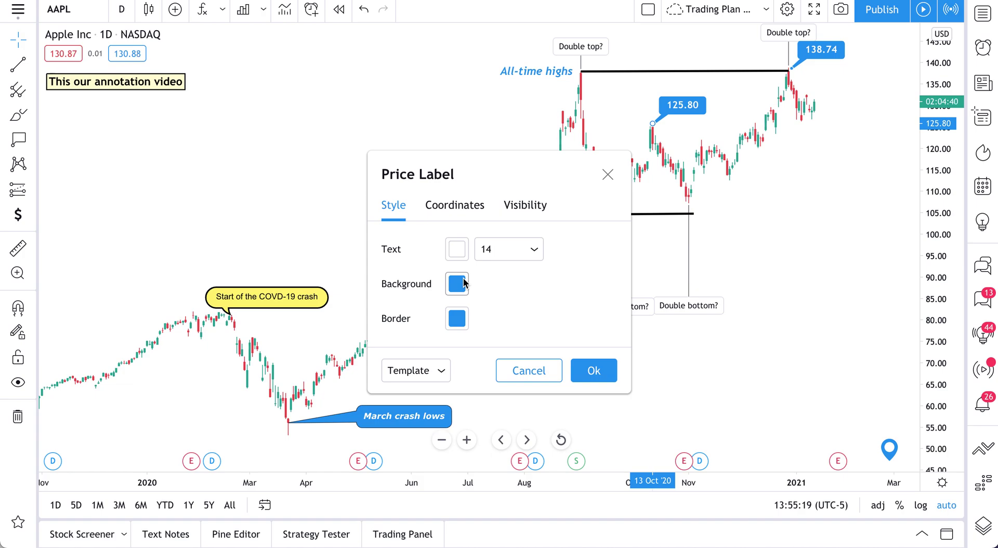
left_click_drag(484, 173, 322, 70)
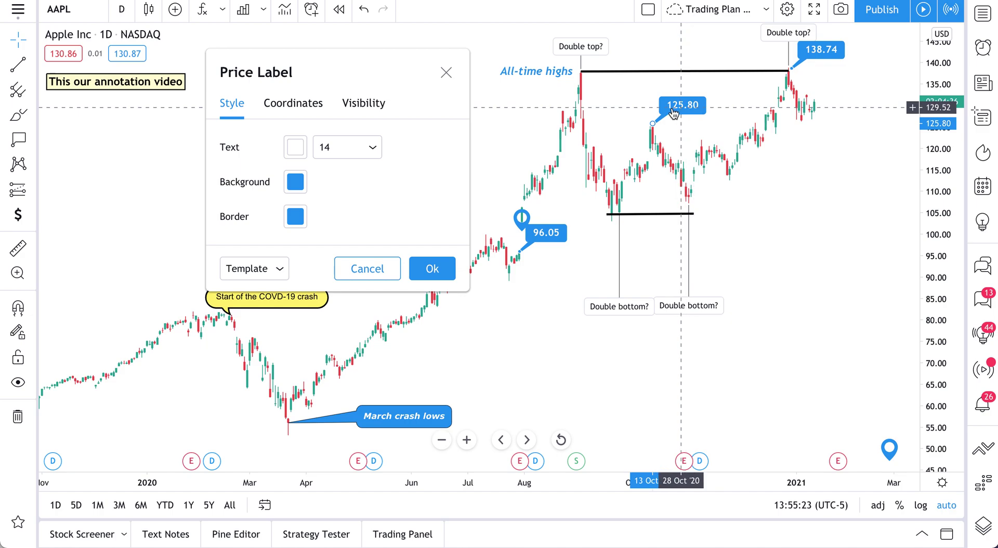
left_click(294, 183)
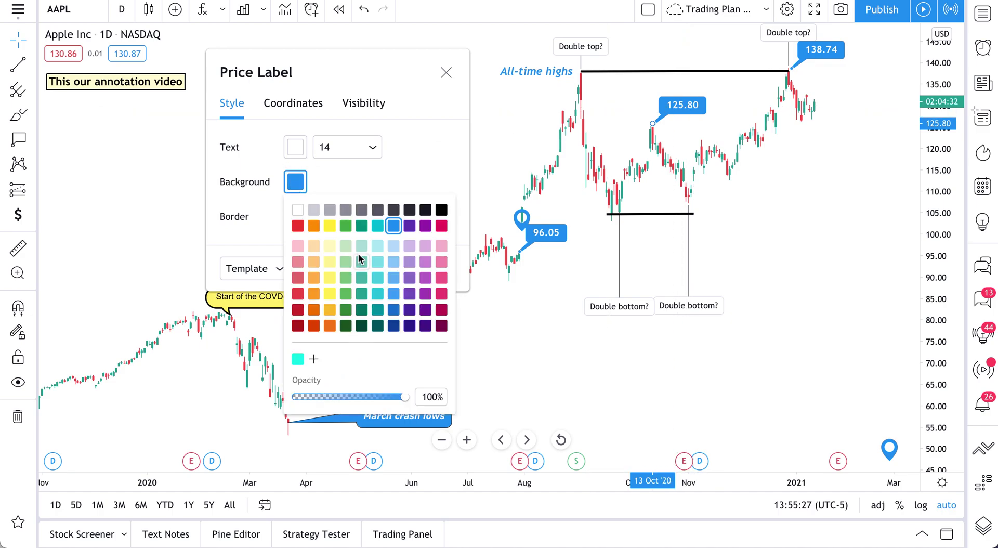
left_click(299, 226)
left_click(345, 176)
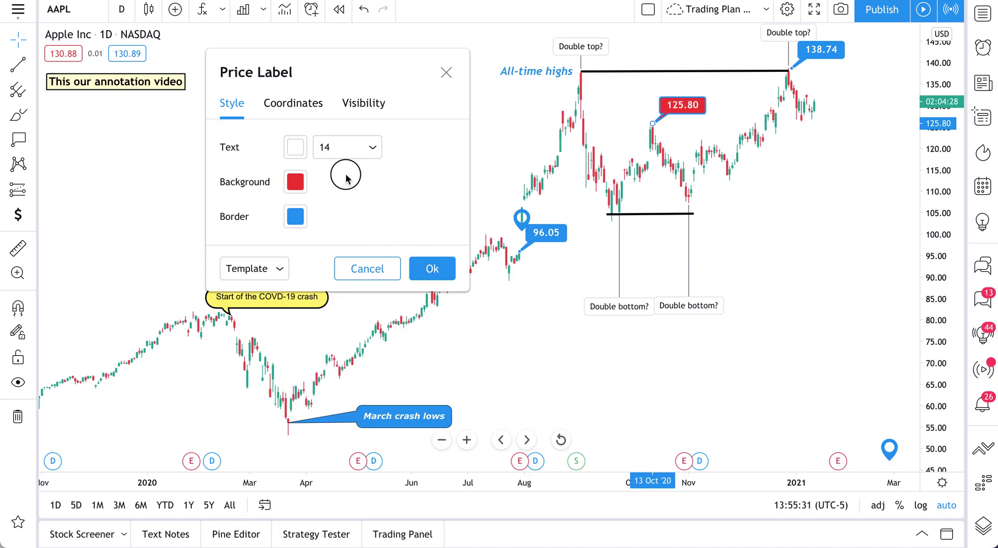
left_click(298, 183)
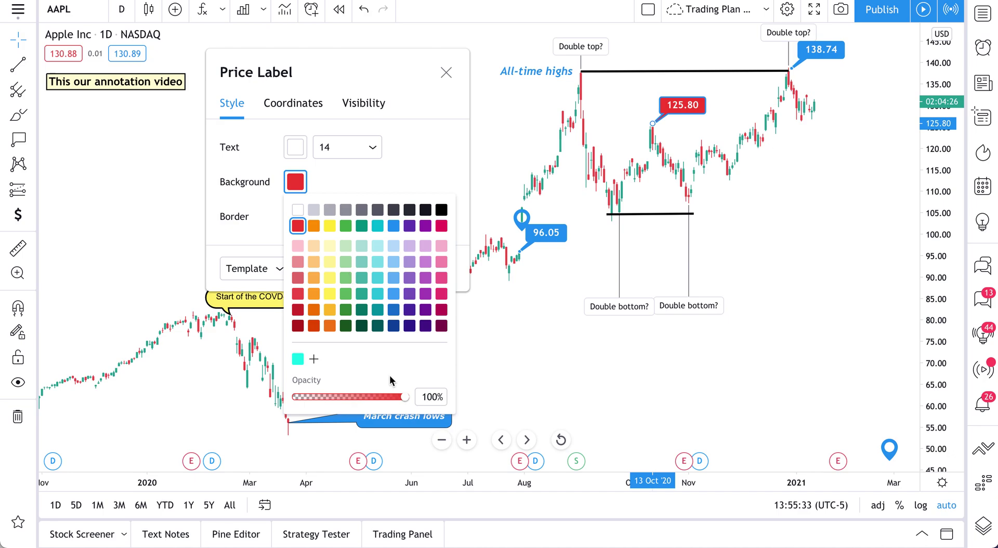
left_click_drag(405, 400, 356, 403)
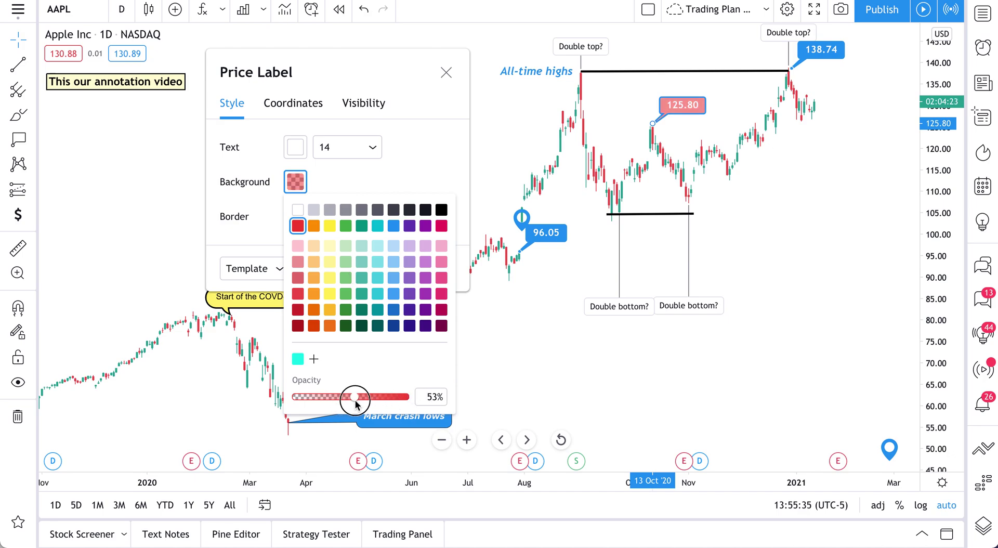
left_click(373, 182)
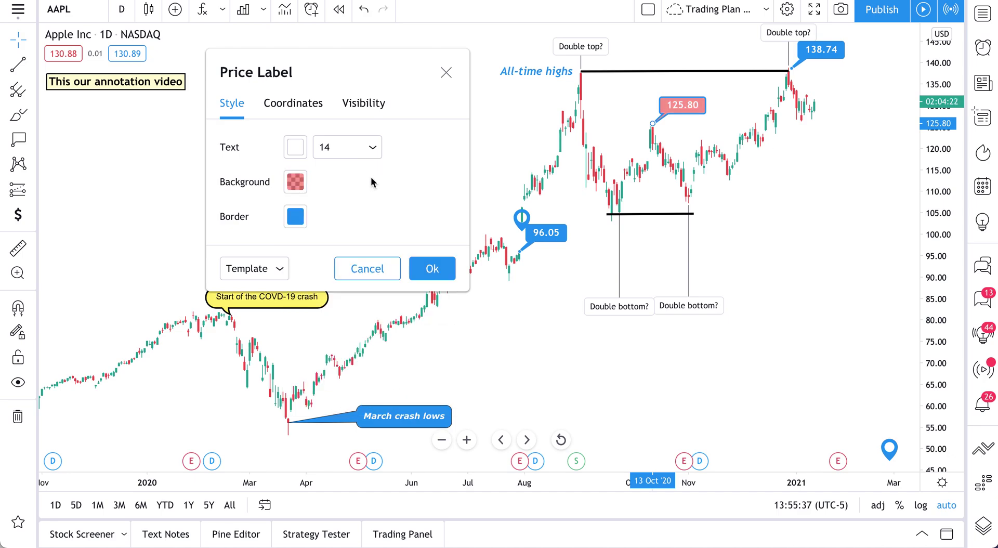
Set the 125.80 price label's border to white and its text to black, and apply the style.
left_click(289, 225)
left_click(296, 245)
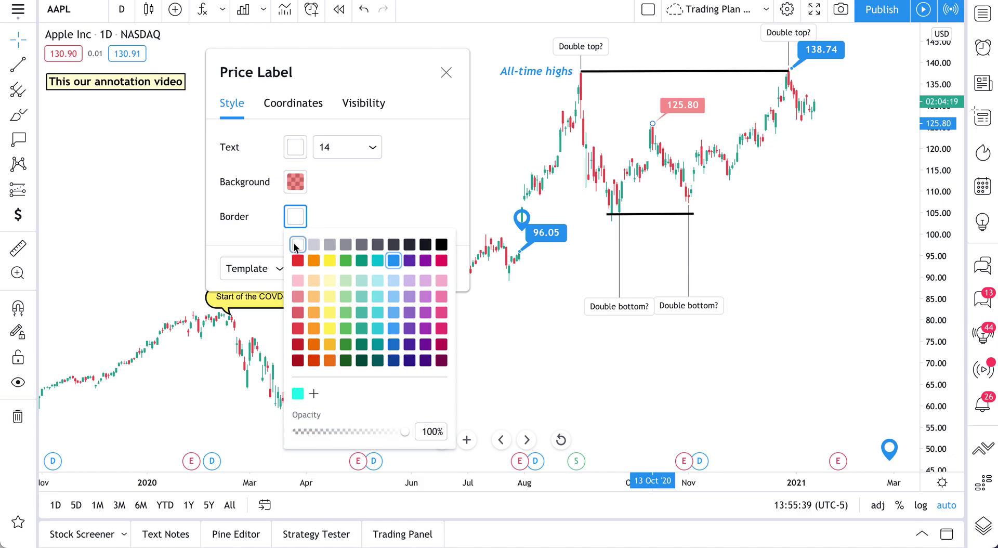
left_click(347, 185)
left_click(296, 151)
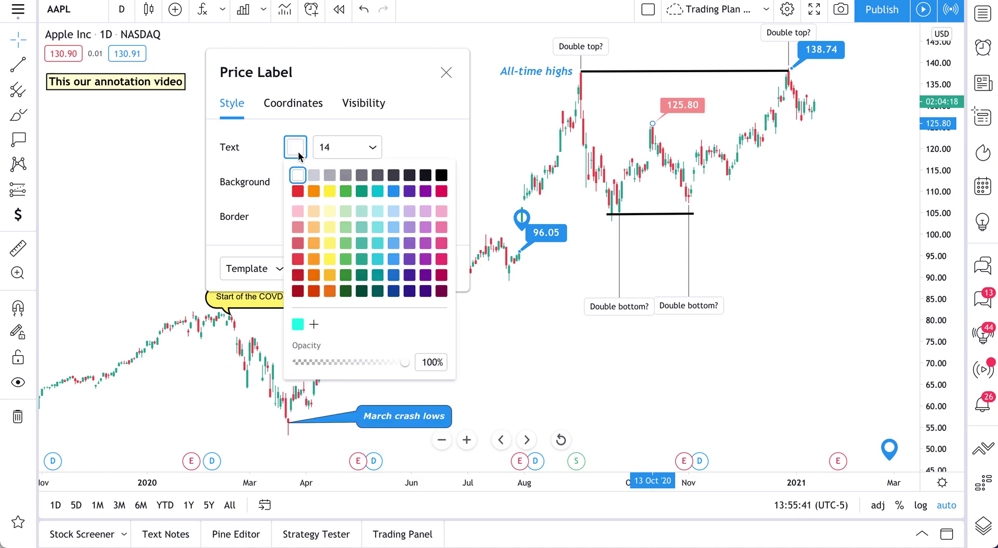
left_click(439, 179)
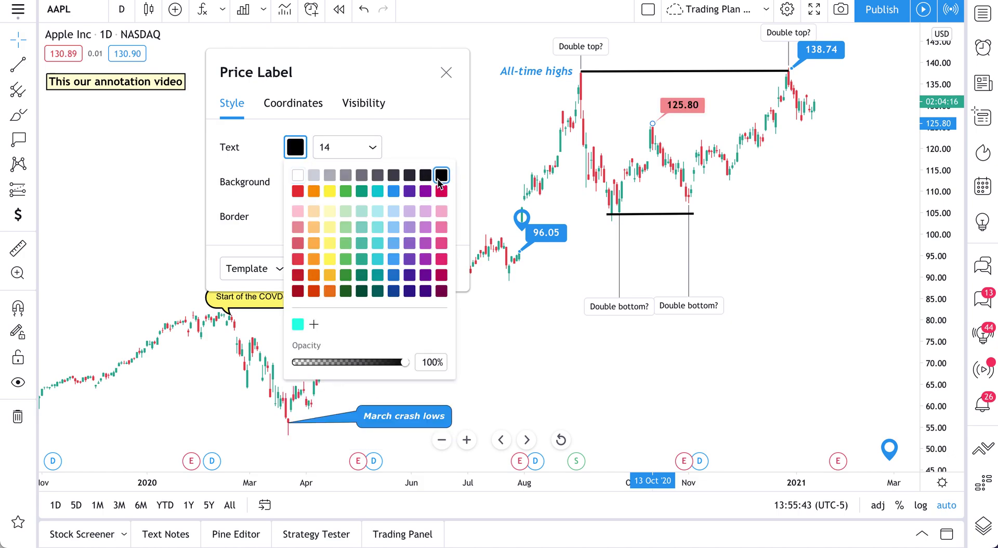
left_click(410, 138)
left_click(432, 268)
Set the text color of the 96.05 price label to black.
double_click(548, 238)
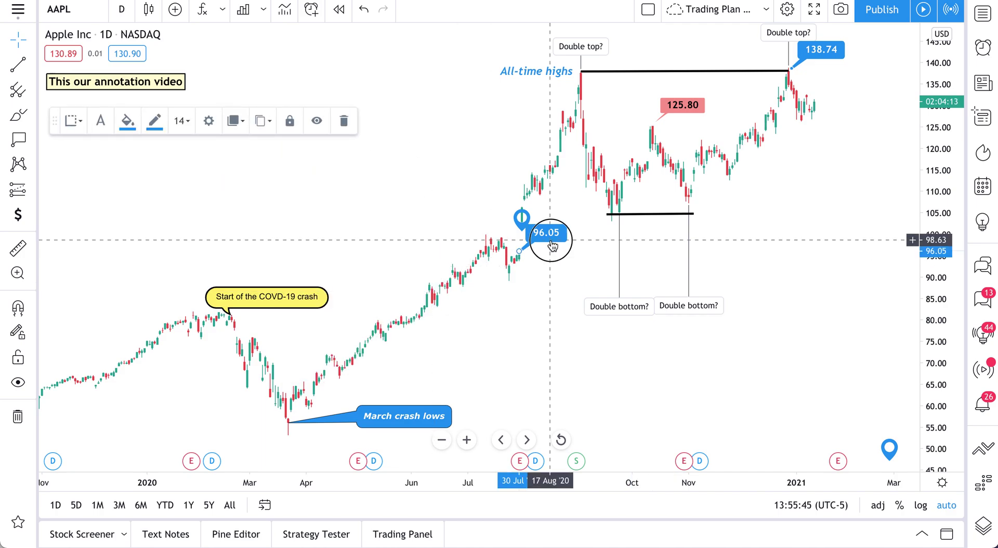
left_click(462, 253)
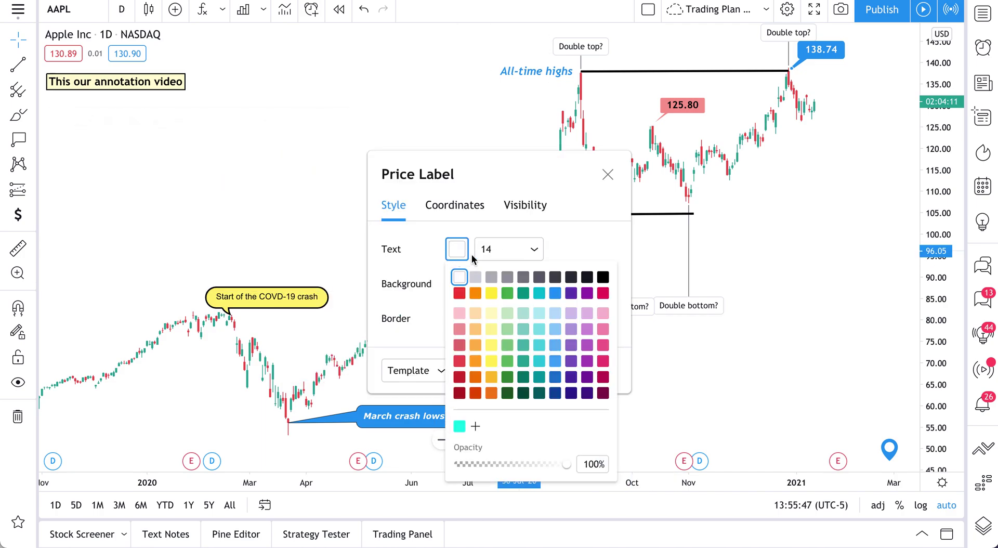
left_click(602, 277)
left_click(564, 229)
Give the 96.05 price label a semi-transparent red background and a white border, and apply the style.
left_click(465, 286)
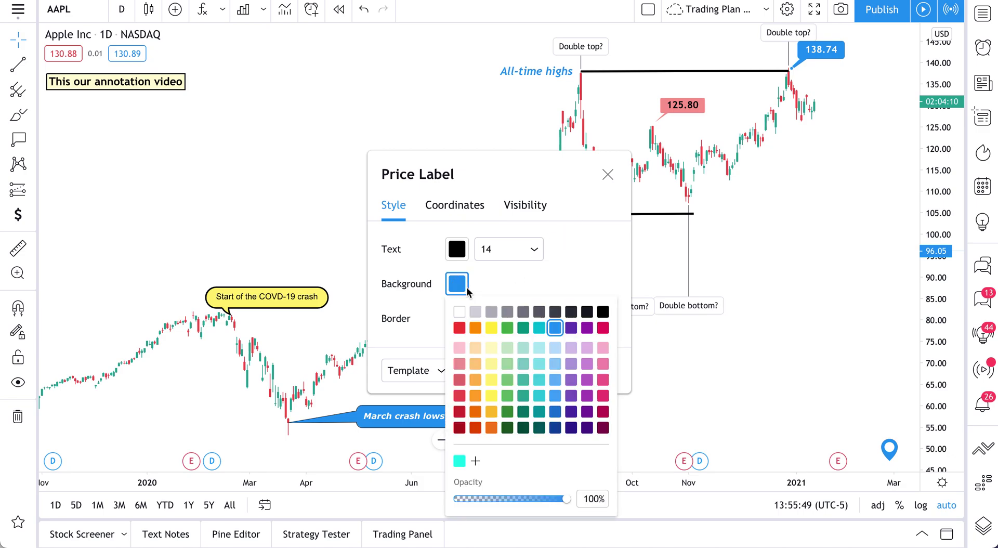
left_click(459, 328)
left_click_drag(563, 497, 518, 503)
left_click(554, 251)
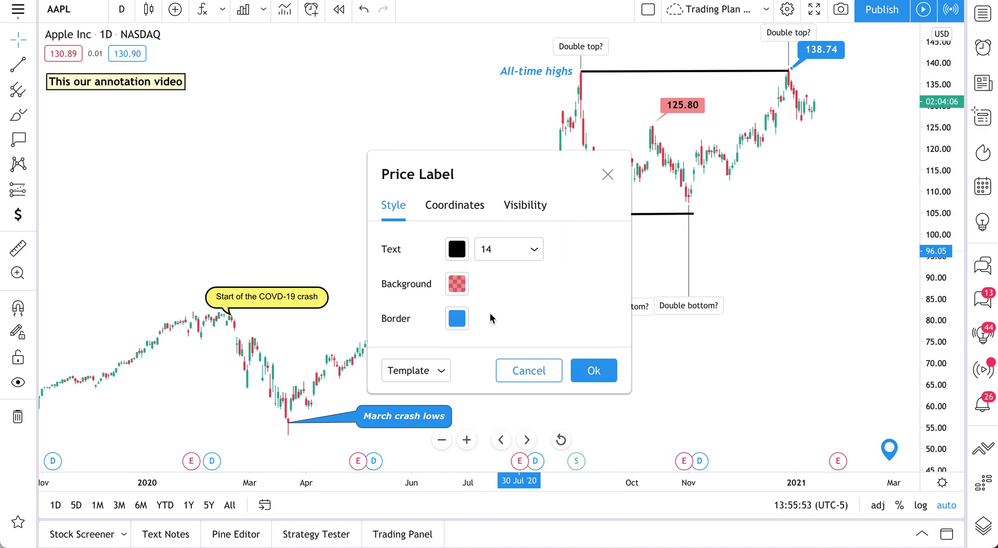
left_click(454, 323)
left_click(458, 344)
left_click(592, 369)
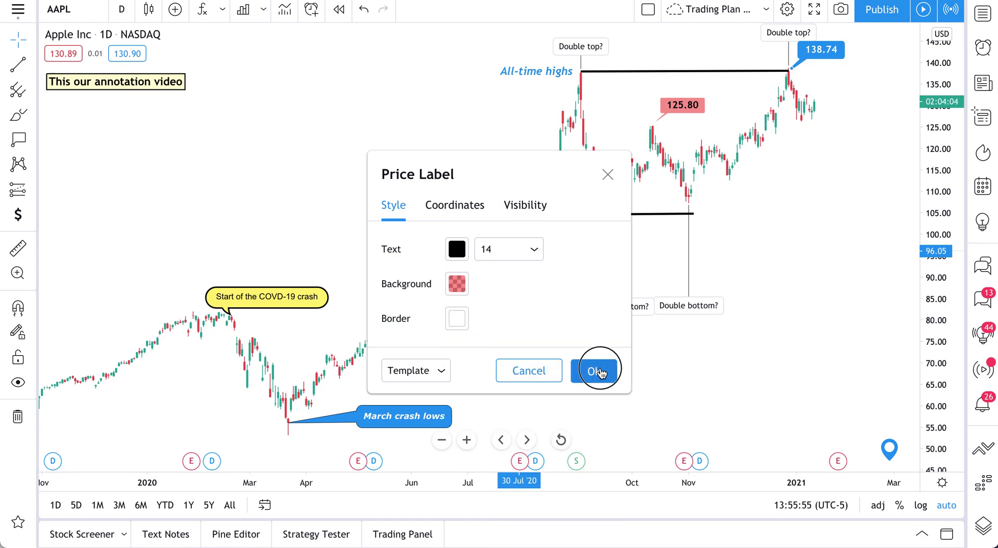
Give the 138.74 price label a red background at about 54% opacity.
double_click(807, 52)
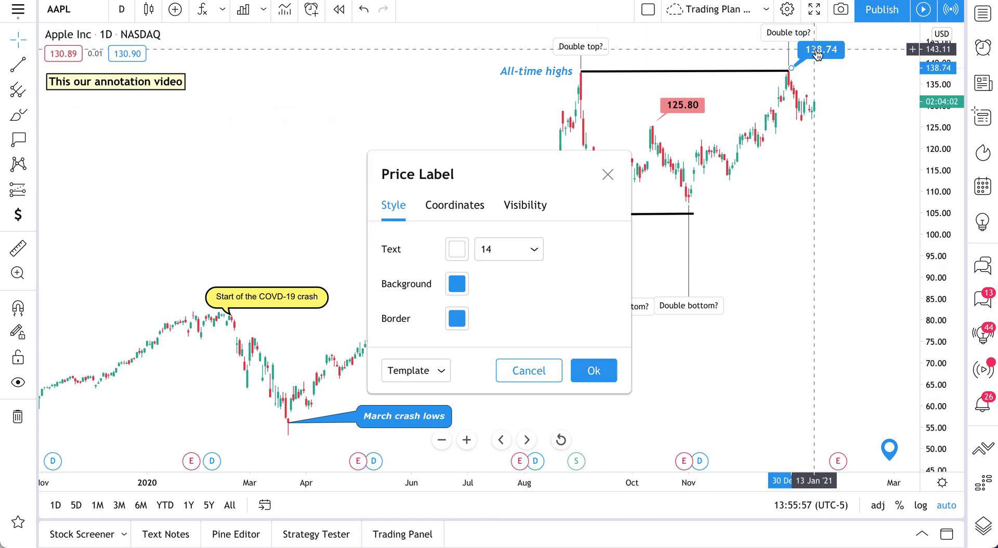
left_click(458, 283)
left_click(460, 328)
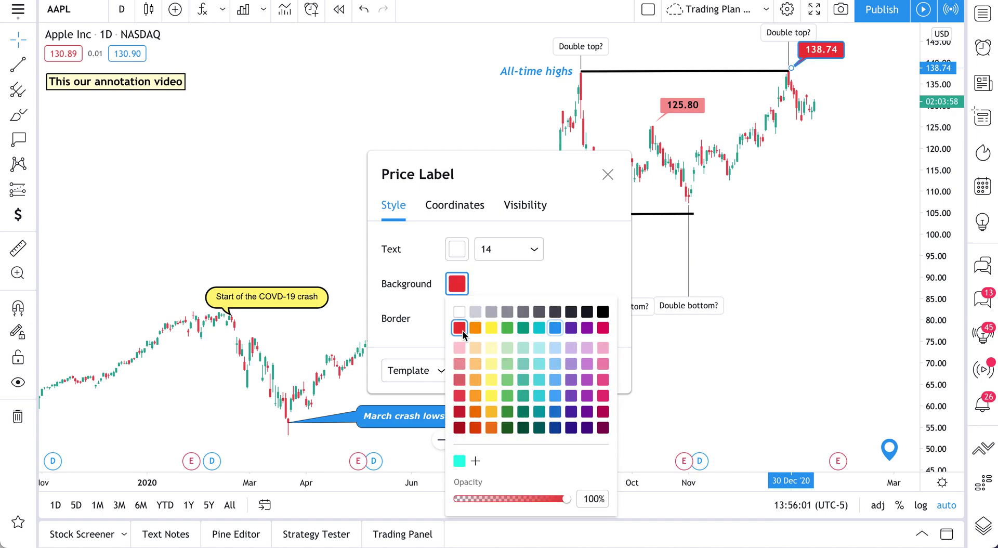
left_click_drag(566, 499, 517, 500)
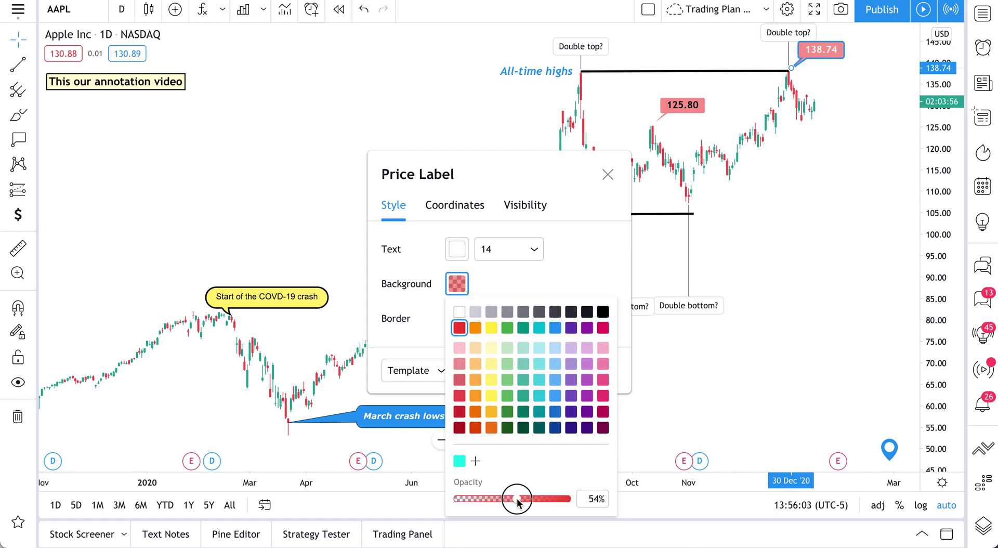
left_click(482, 289)
Set the 138.74 price label's border to white and its text to black, and apply the style.
left_click(457, 318)
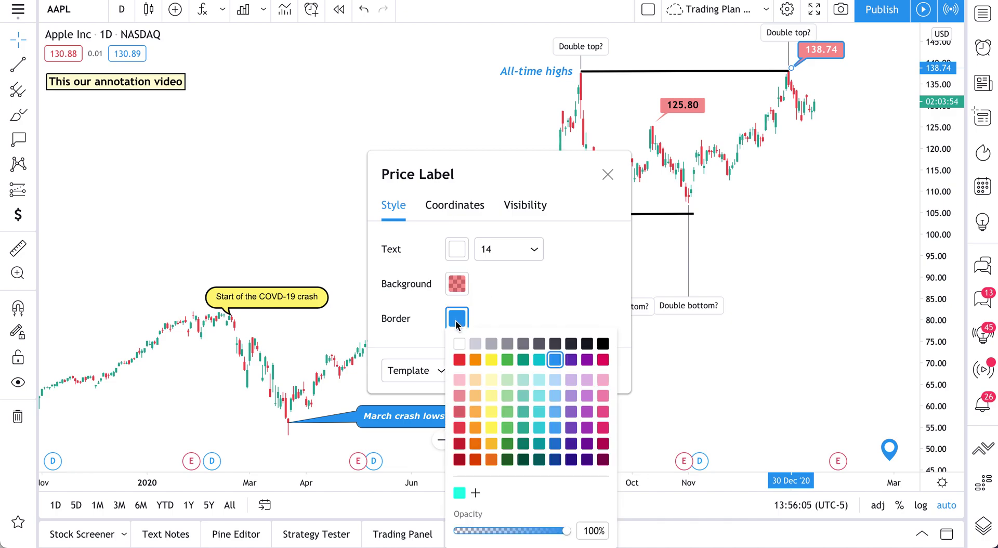
left_click(459, 343)
left_click(458, 249)
left_click(603, 277)
left_click(582, 244)
left_click(596, 374)
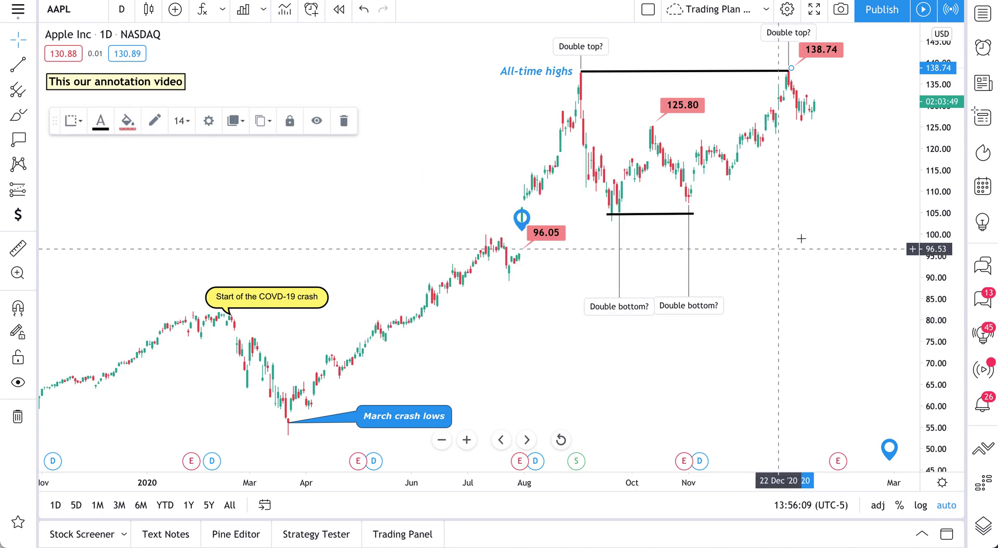
left_click(795, 242)
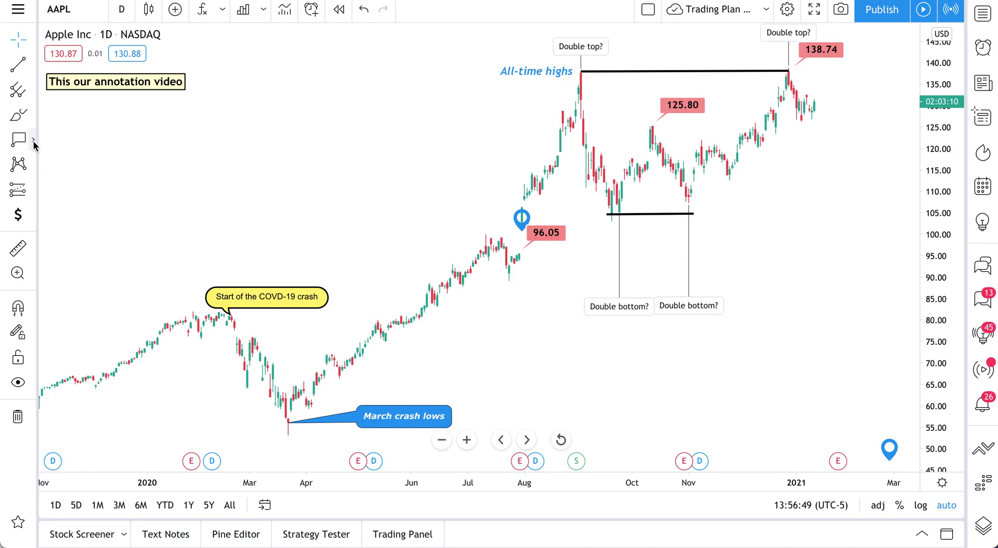
Draw a trial arrow marker in the empty area above the spring 2020 prices, starting at about 123.70, and delete it.
left_click(33, 141)
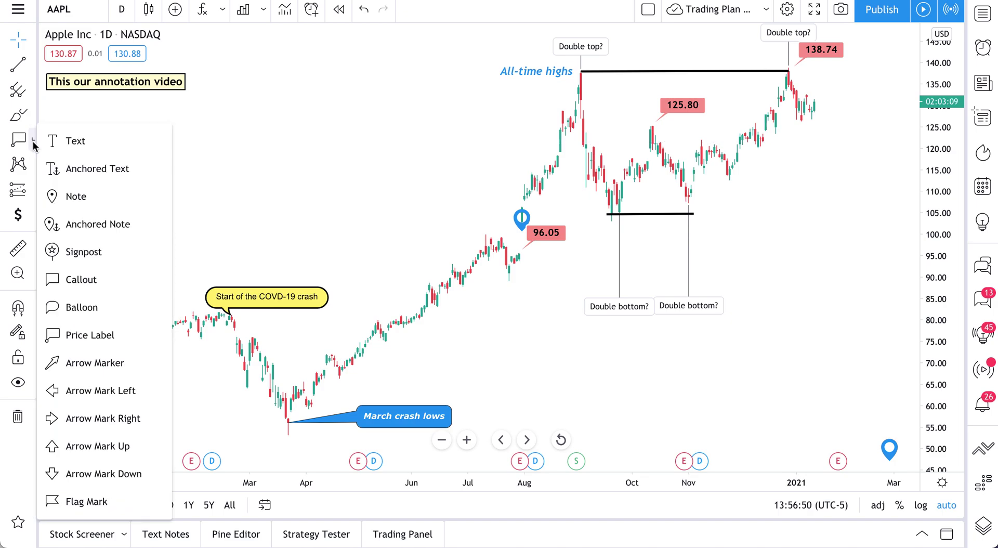
left_click(102, 363)
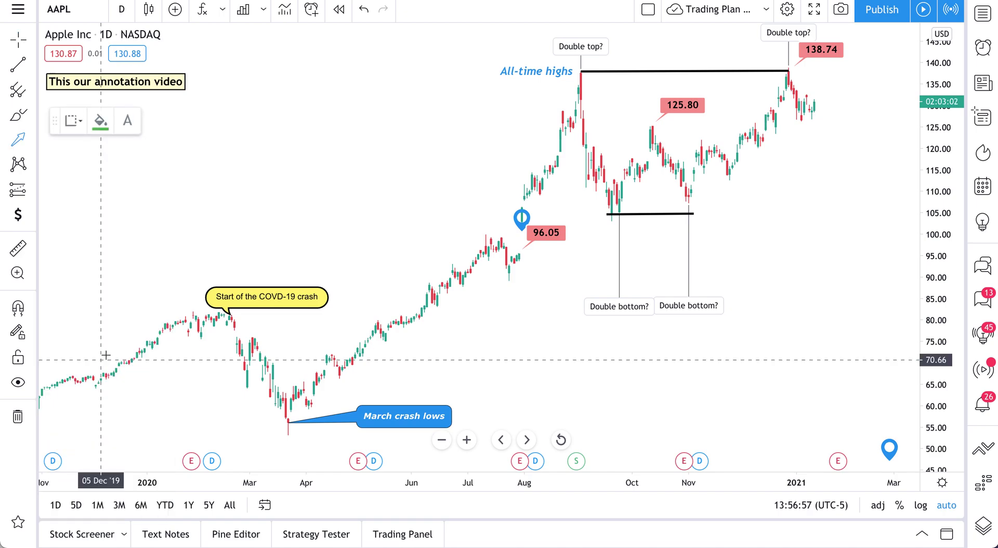
left_click(311, 129)
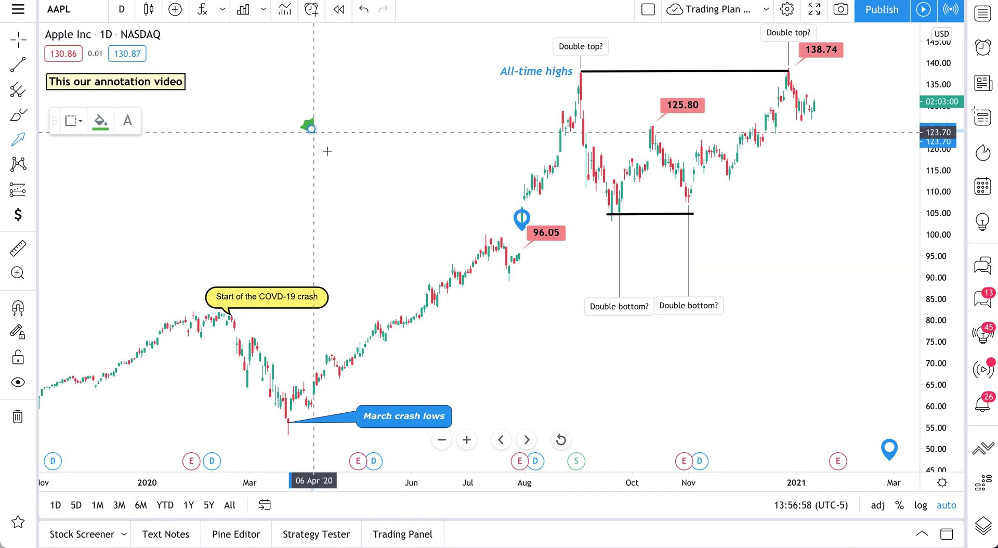
left_click(399, 226)
left_click(432, 243)
mouse_move(398, 226)
left_mouse_down()
mouse_move(356, 178)
mouse_move(272, 171)
mouse_move(241, 119)
mouse_move(252, 80)
mouse_move(330, 62)
mouse_move(389, 140)
mouse_move(316, 172)
mouse_move(267, 234)
mouse_move(317, 161)
mouse_move(387, 98)
left_mouse_up()
key("Delete")
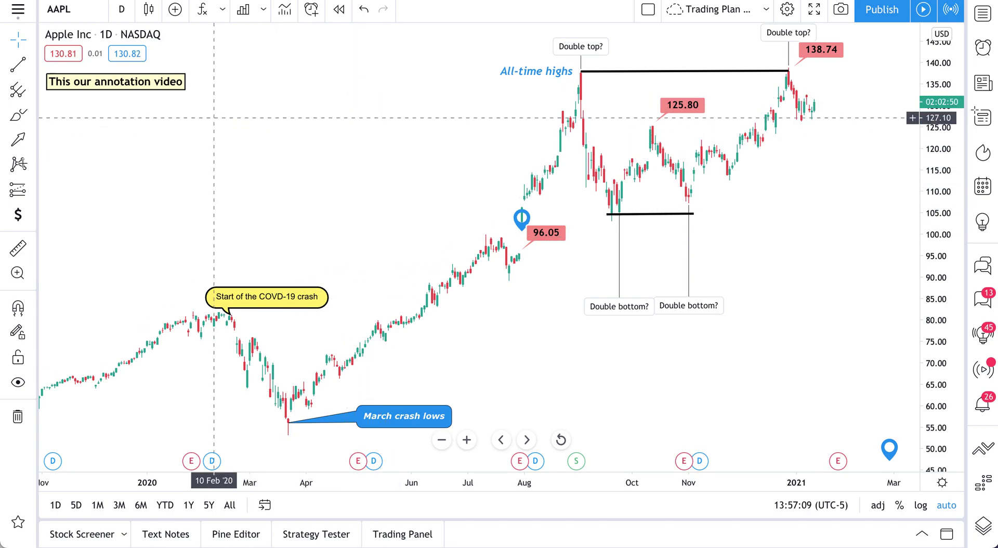
Draw an upward arrow marker from about 106.56 on 13 Nov '20 to about 115.45 on 17 Dec '20.
left_click(19, 144)
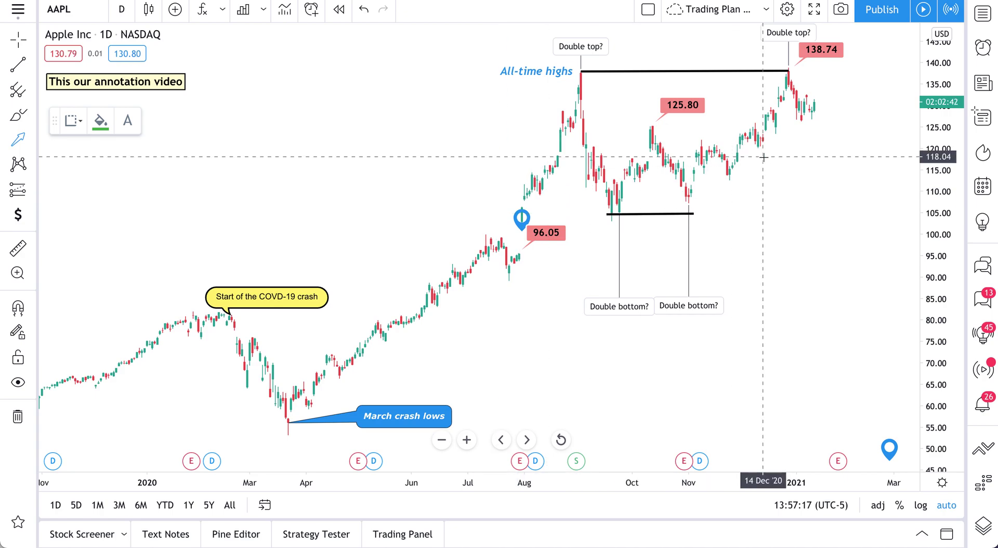
mouse_move(710, 203)
left_mouse_down()
mouse_move(792, 139)
mouse_move(755, 180)
left_mouse_up()
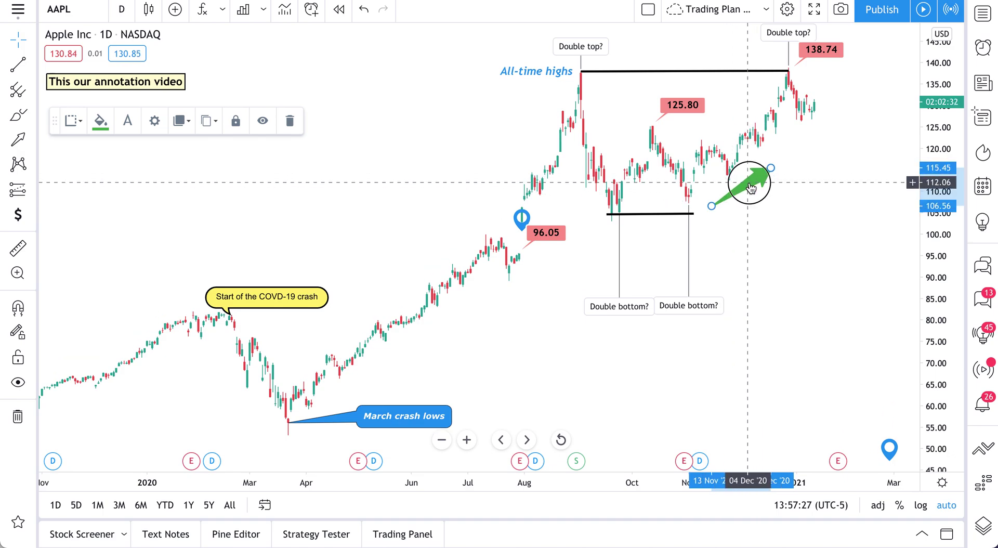
Label the arrow marker "Start of recent uptrend." in black text at size 14.
double_click(751, 187)
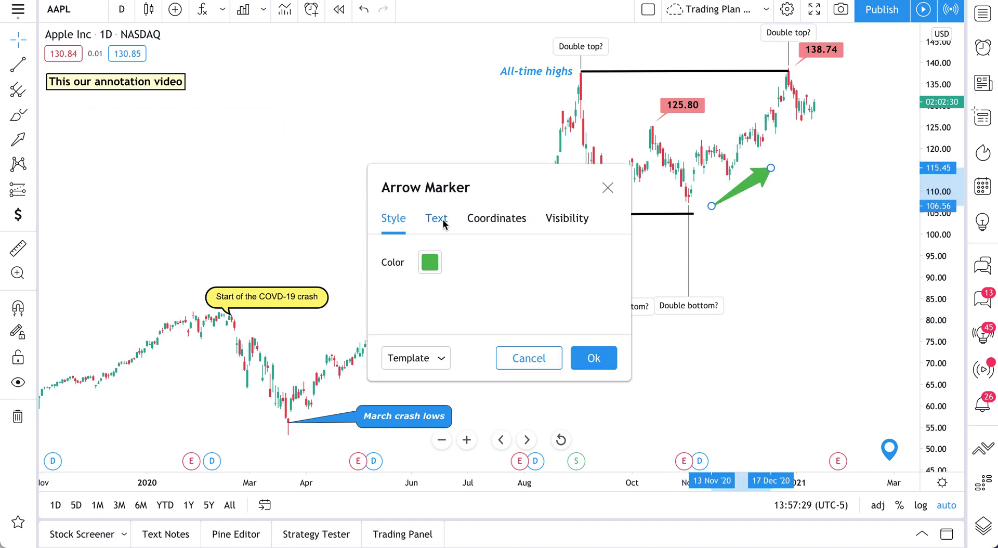
left_click(429, 262)
left_click(428, 262)
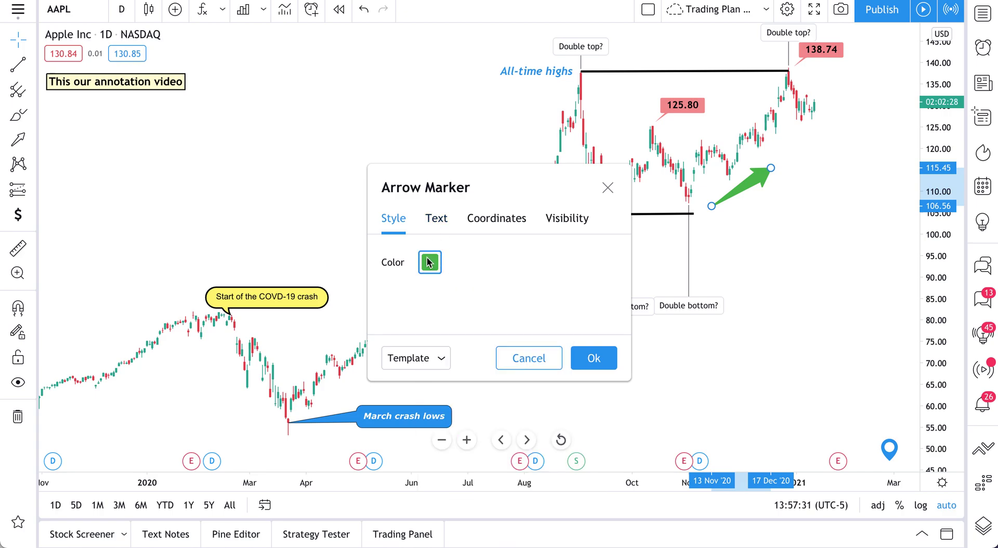
left_click(443, 224)
left_click(470, 262)
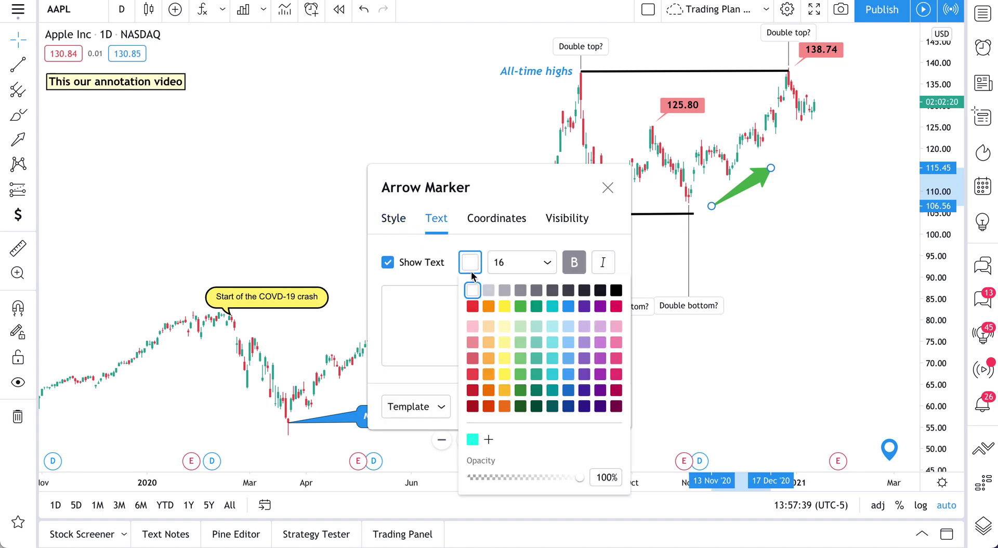
left_click(616, 289)
left_click(406, 309)
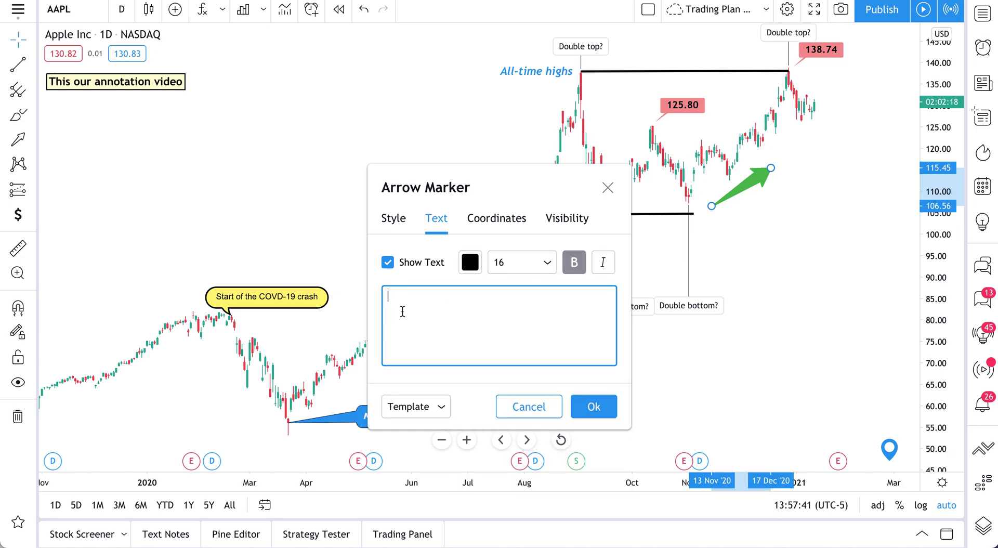
left_click(510, 265)
left_click(512, 355)
left_click(504, 338)
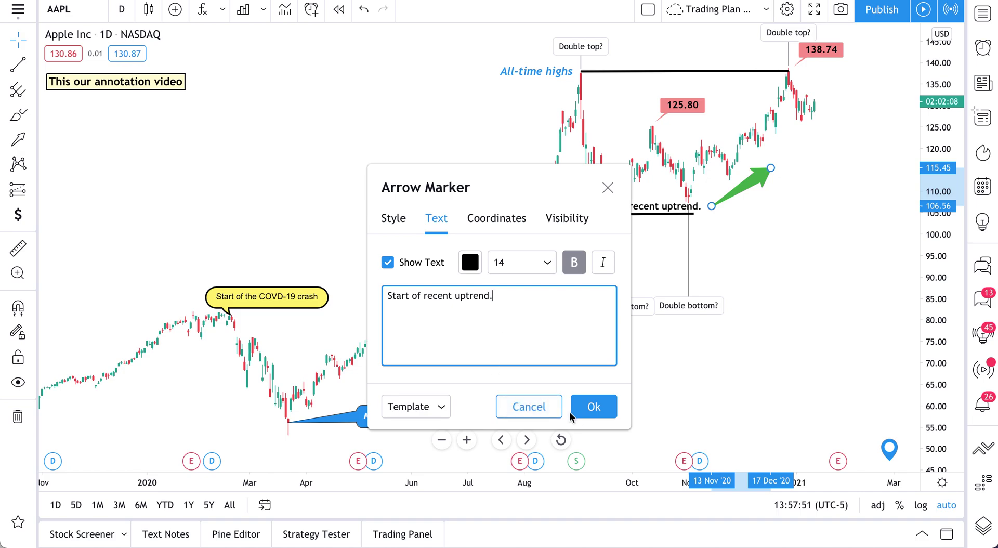
left_click(594, 407)
Reposition the labeled arrow marker beneath the early January 2021 candles, angling it from about 108.66 up to about 121.60.
mouse_move(738, 192)
left_mouse_down()
mouse_move(769, 178)
mouse_move(800, 194)
mouse_move(806, 153)
left_mouse_up()
left_click_drag(786, 188, 778, 177)
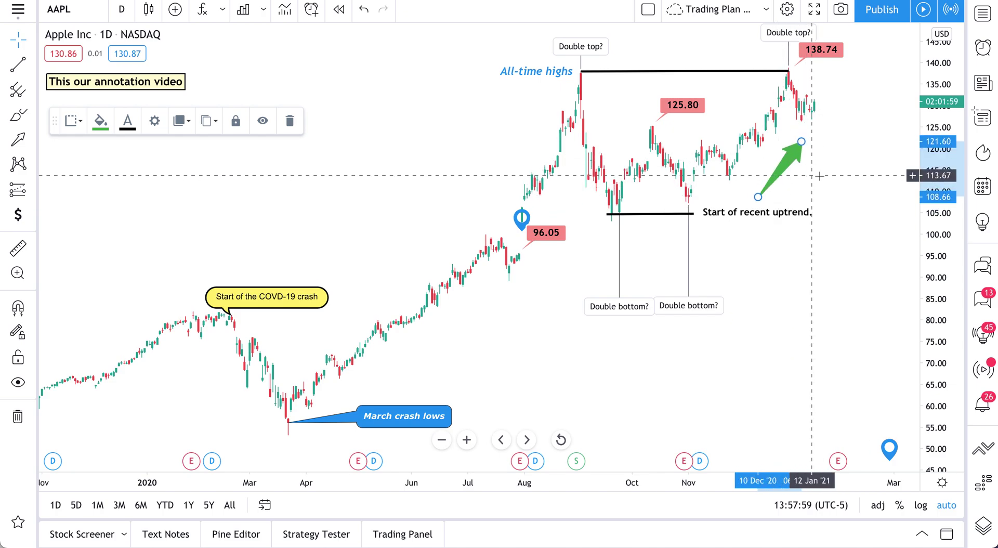
left_click(838, 181)
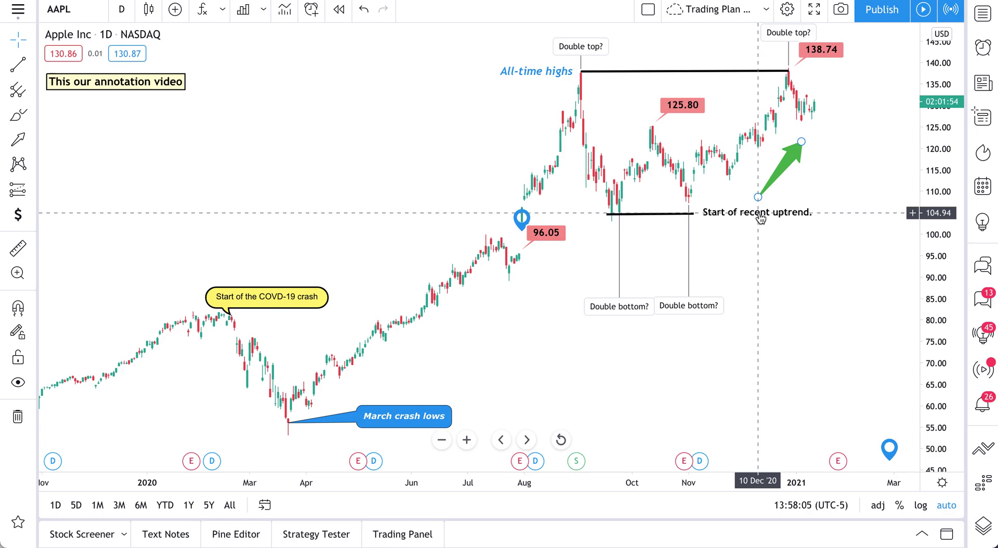
left_click(788, 164)
mouse_move(788, 164)
left_mouse_down()
mouse_move(357, 164)
mouse_move(665, 178)
mouse_move(778, 168)
left_mouse_up()
left_click(826, 164)
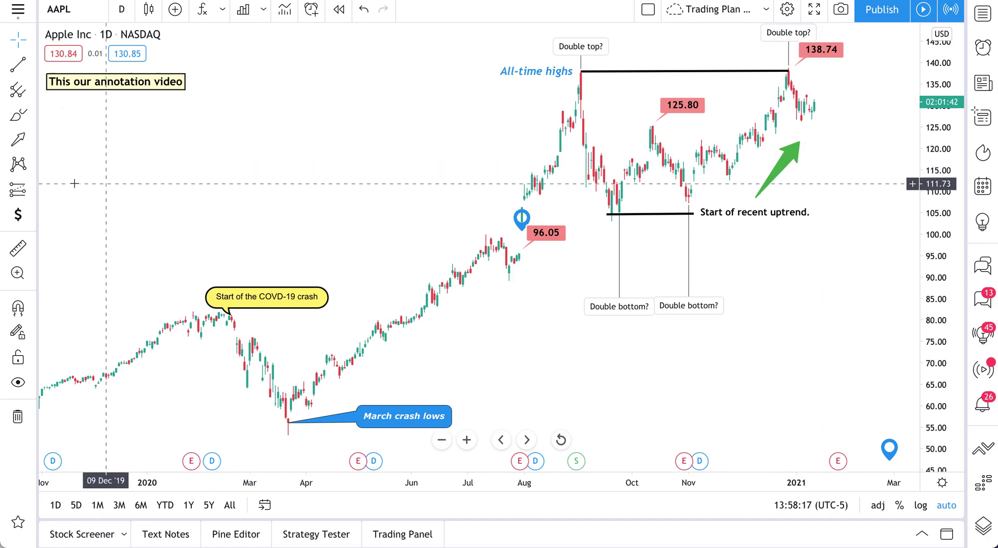
Extend the green arrow marker's tip to about 123.86 on 08 Jan '21, just beneath the latest candles.
left_click(31, 142)
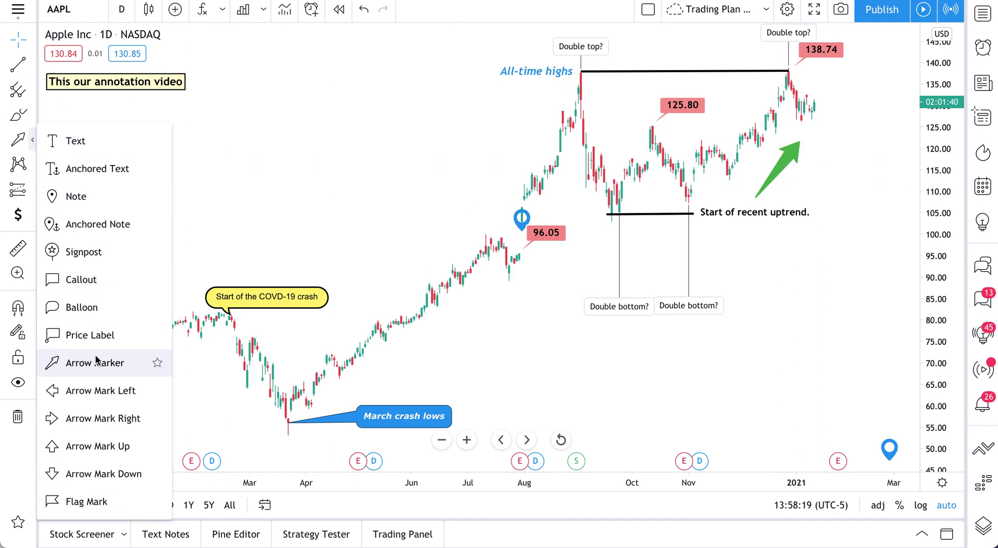
left_click(799, 142)
mouse_move(799, 142)
left_mouse_down()
mouse_move(853, 73)
mouse_move(860, 27)
mouse_move(785, 164)
mouse_move(808, 123)
mouse_move(806, 134)
left_mouse_up()
left_click(820, 143)
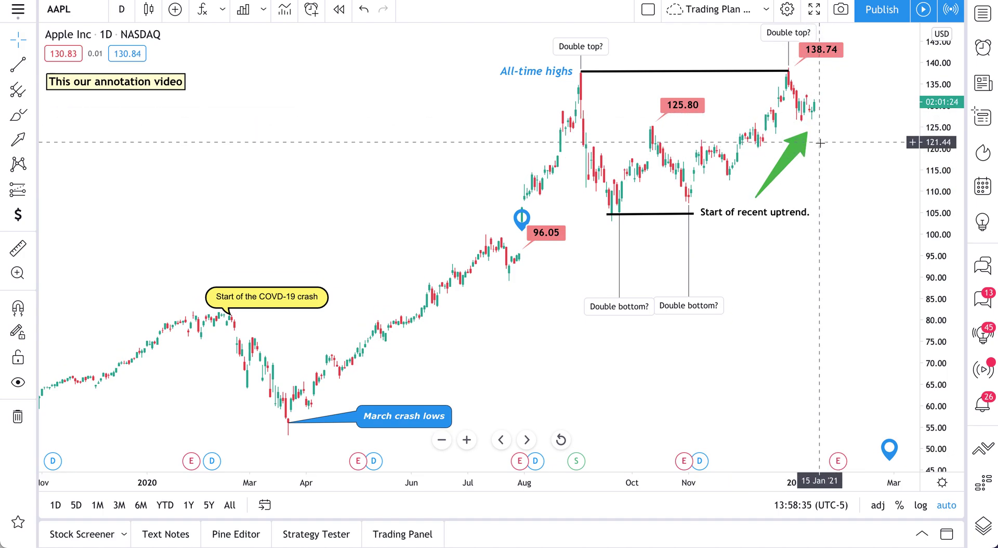
Try yellow as the arrow marker's color, switch it back to green and close its settings.
left_click(797, 157)
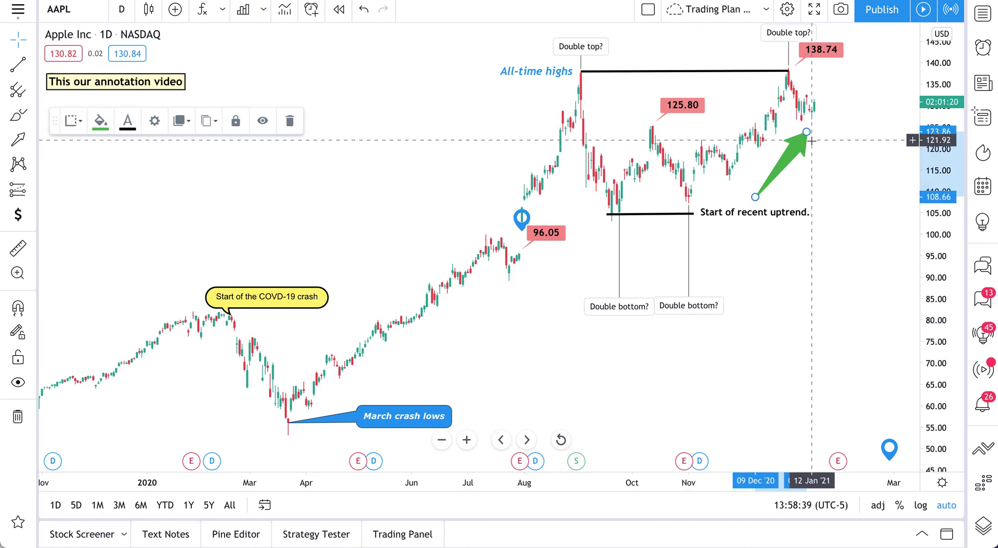
double_click(799, 153)
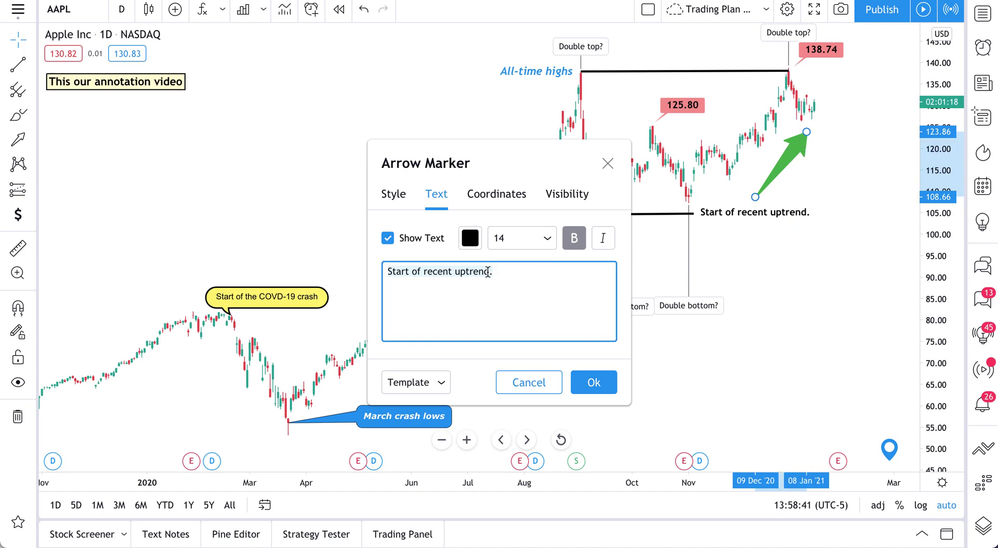
left_click(393, 196)
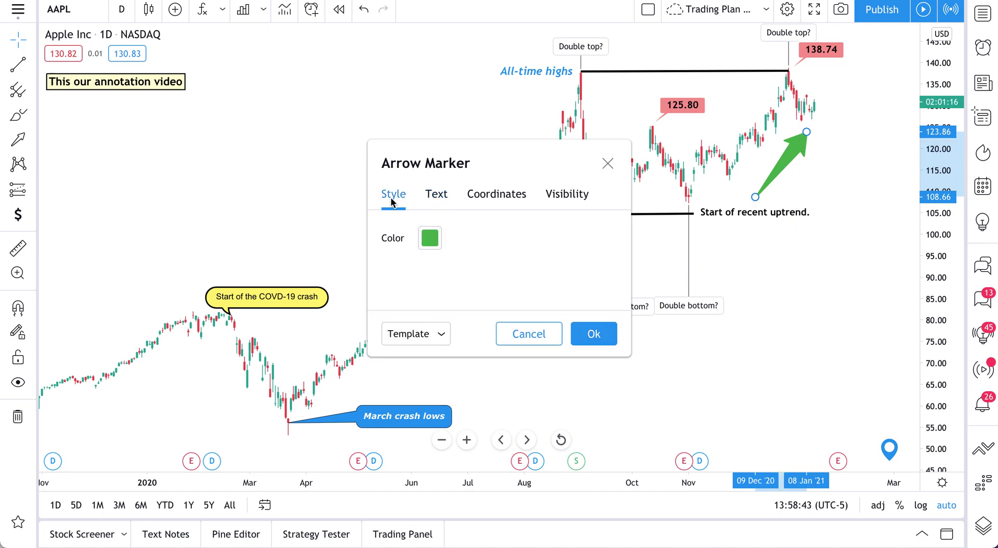
left_click(429, 239)
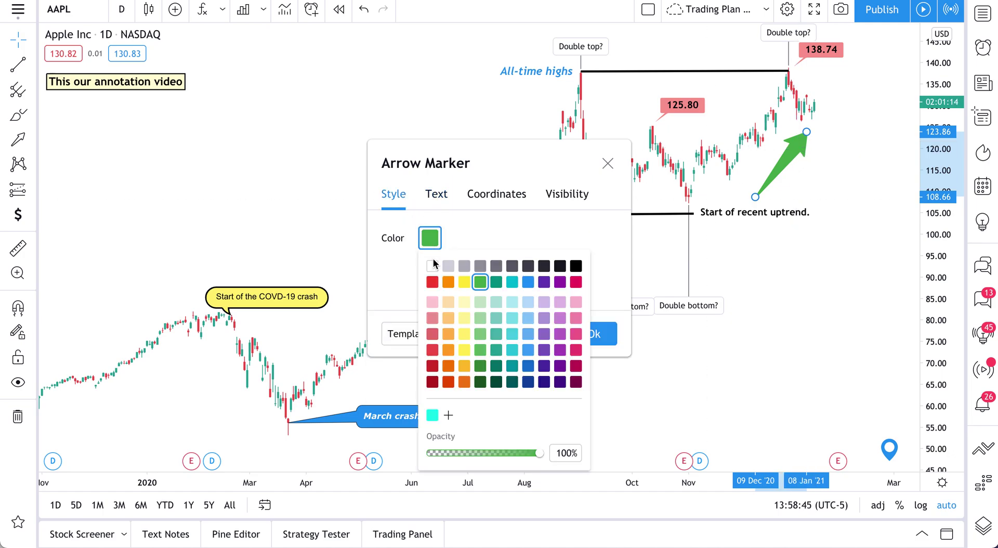
left_click(462, 281)
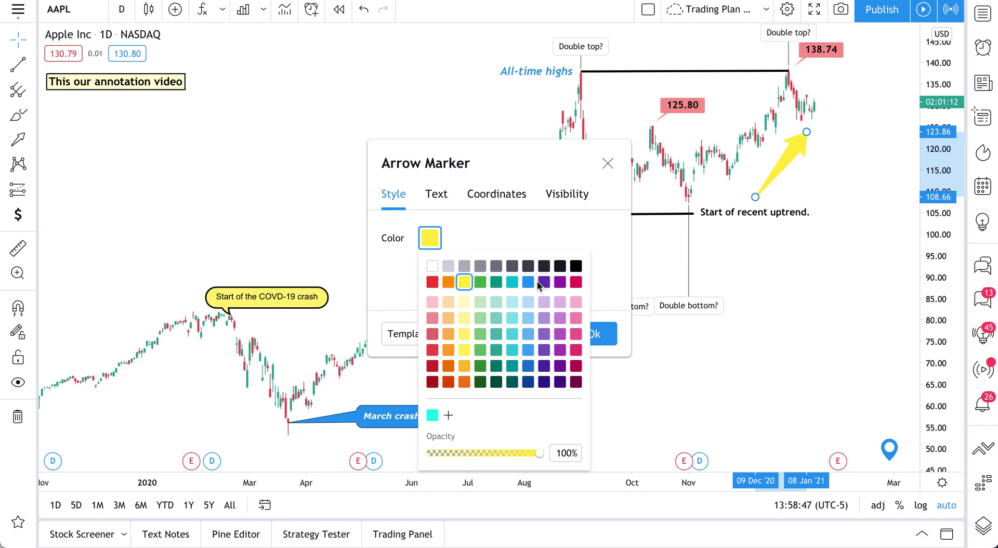
left_click(479, 282)
left_click(607, 163)
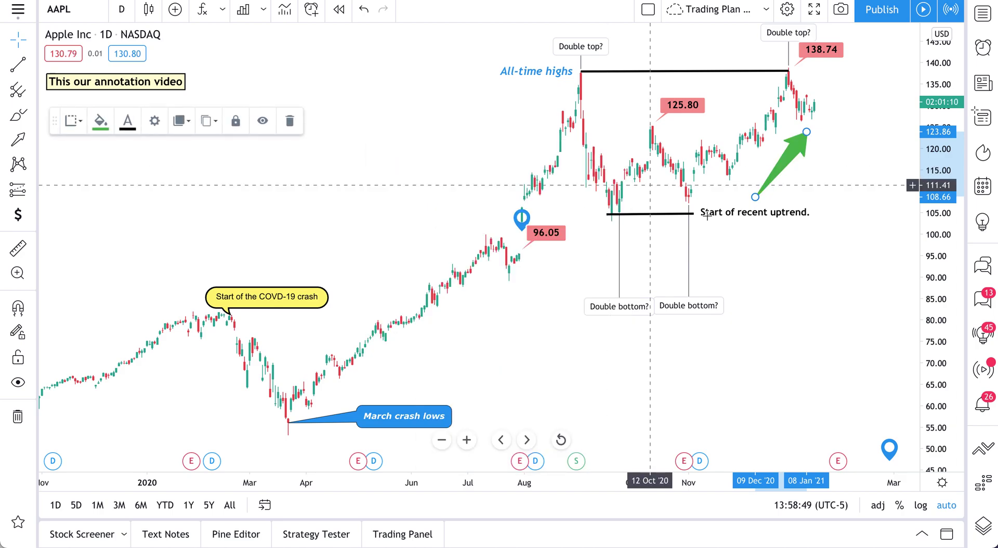
Place a left arrow mark at about 114.64 on 29 Jan '20 and a right arrow mark beside it on 21 Feb '20.
left_click(33, 143)
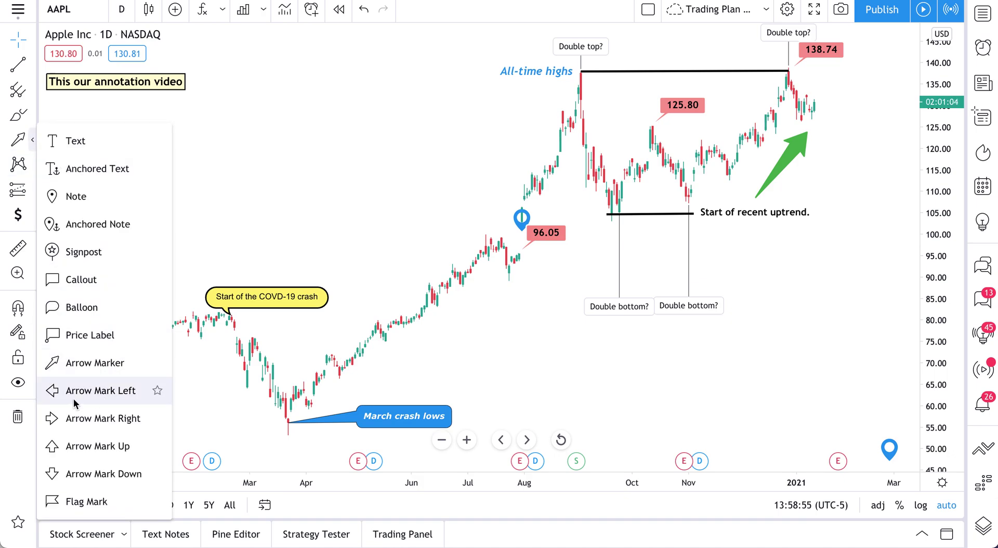
left_click(105, 398)
left_click(193, 171)
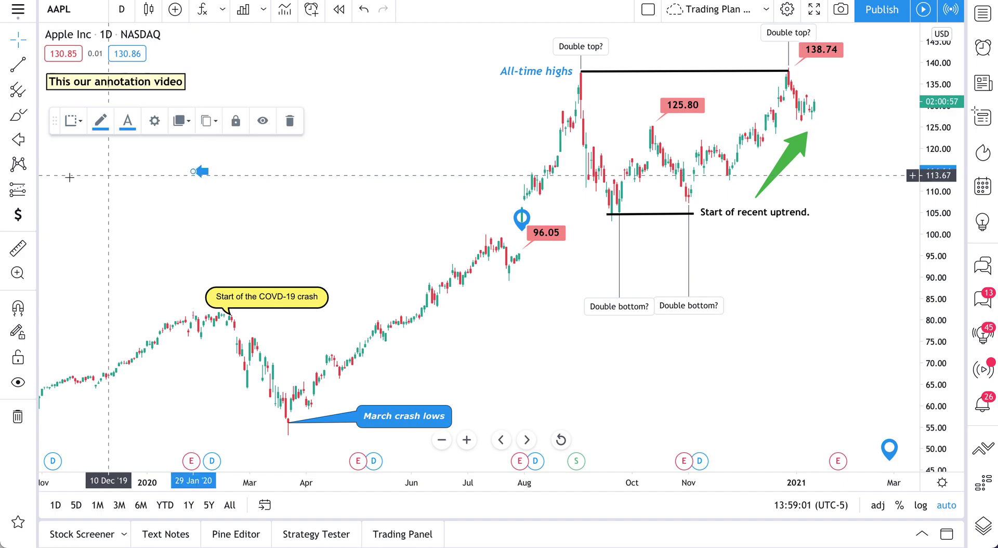
left_click(18, 142)
left_click(32, 140)
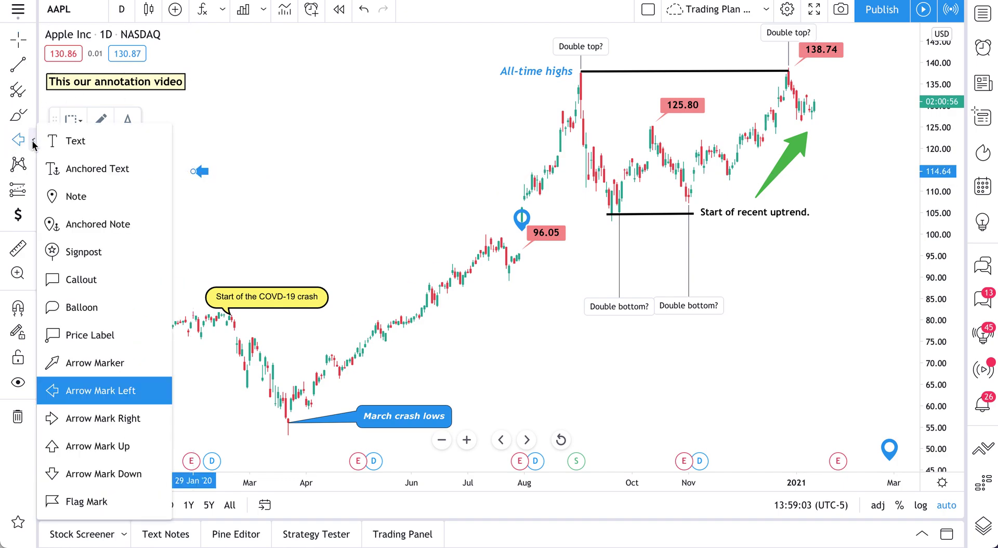
left_click(104, 416)
left_click(214, 171)
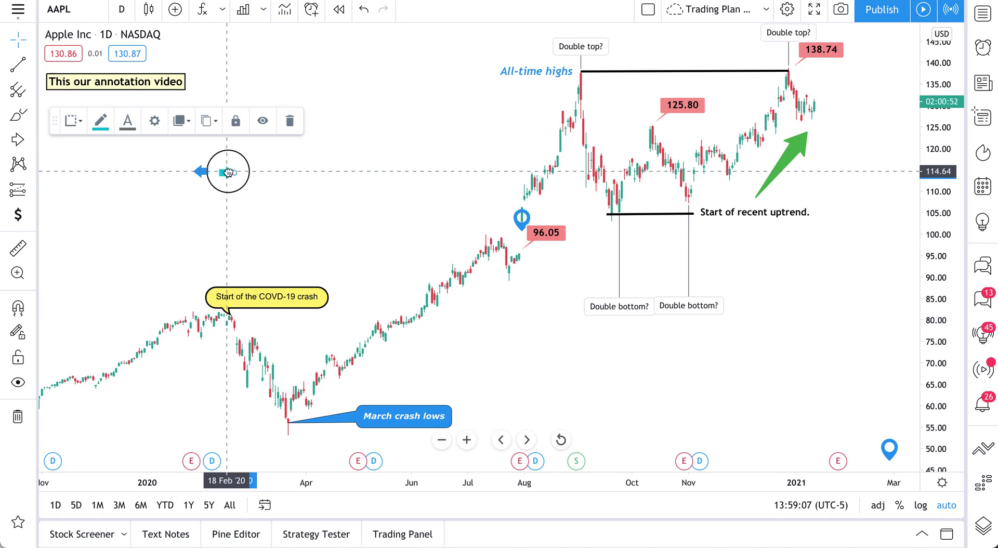
Add an up arrow mark at about 114.97 on 03 Mar '20 and a down arrow mark beside it in mid-March 2020.
left_click(32, 139)
left_click(32, 139)
left_click(32, 140)
left_click(78, 446)
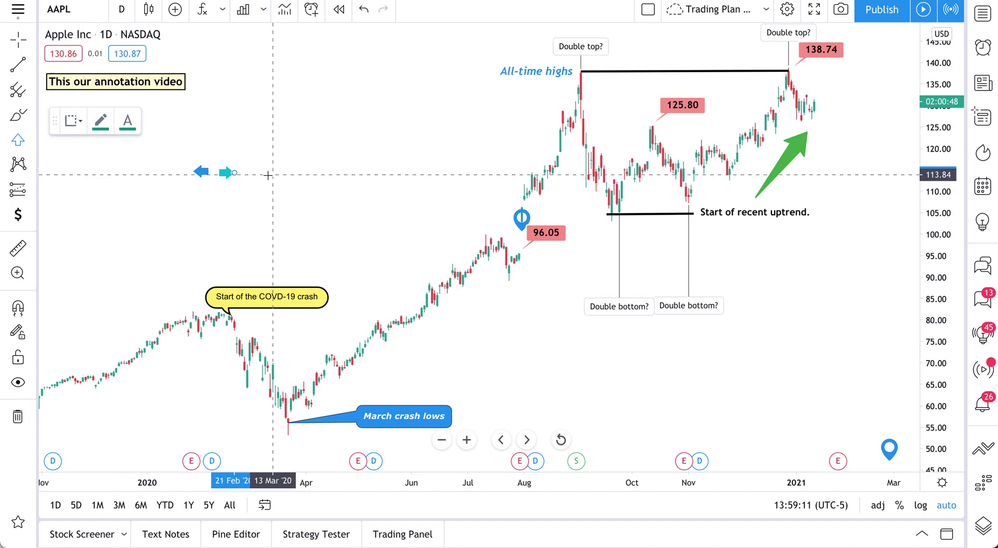
left_click(252, 171)
left_click(34, 140)
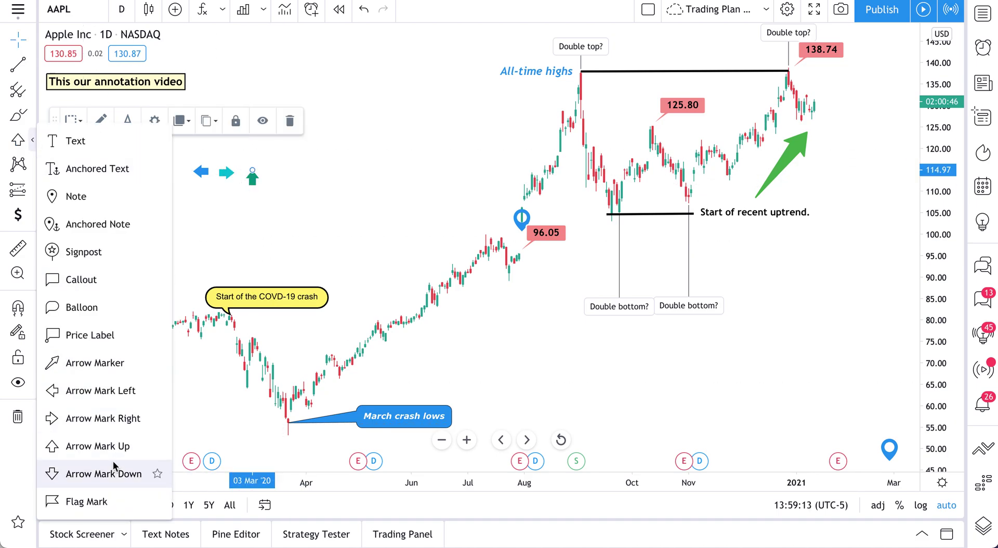
left_click(78, 473)
left_click(275, 171)
left_click(280, 167)
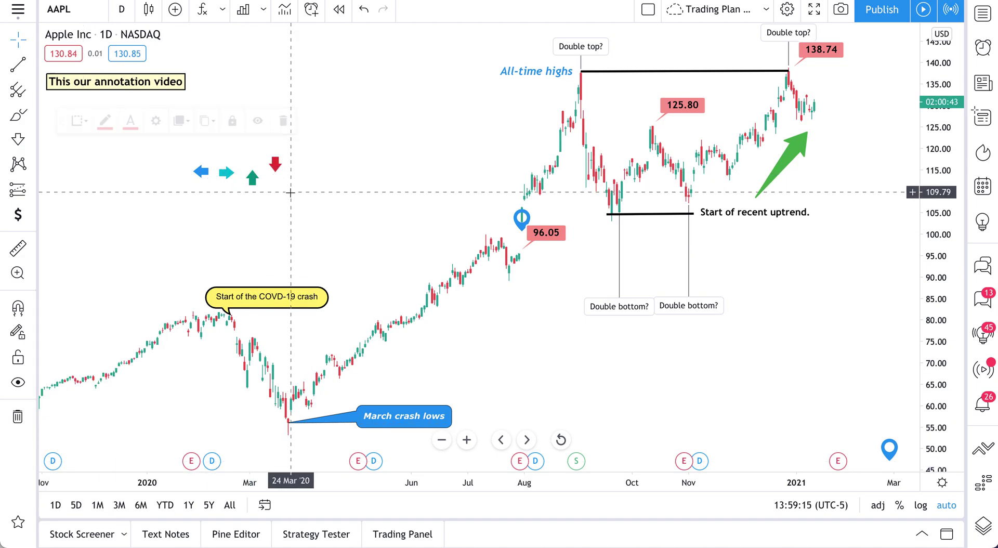
Move the up arrow beneath the mid-May 2020 candles and arrange the down, right and left arrows around the mid-June 2020 candles.
left_click_drag(252, 178, 208, 358)
left_click_drag(341, 369, 384, 356)
left_click_drag(275, 166, 435, 274)
left_click_drag(227, 173, 413, 297)
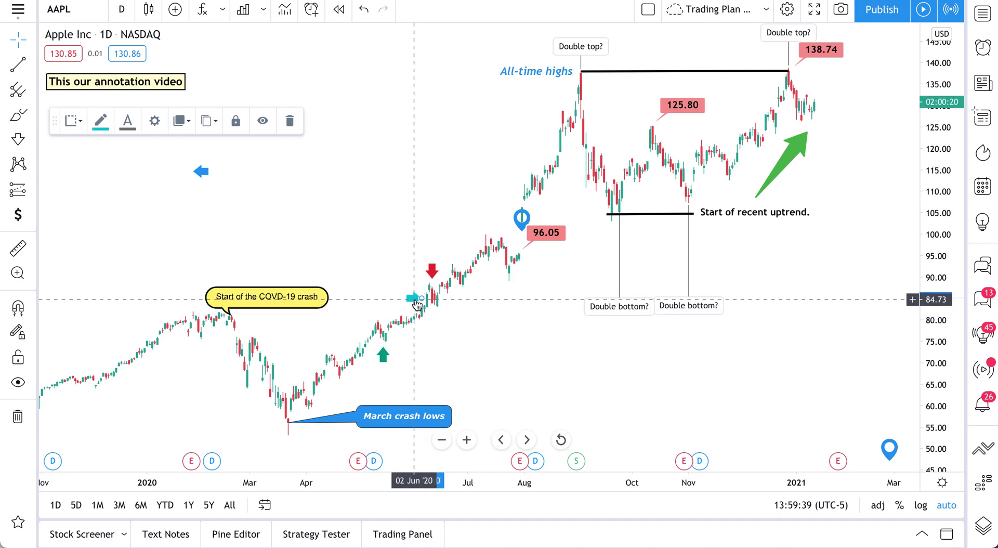
left_click_drag(201, 169, 451, 303)
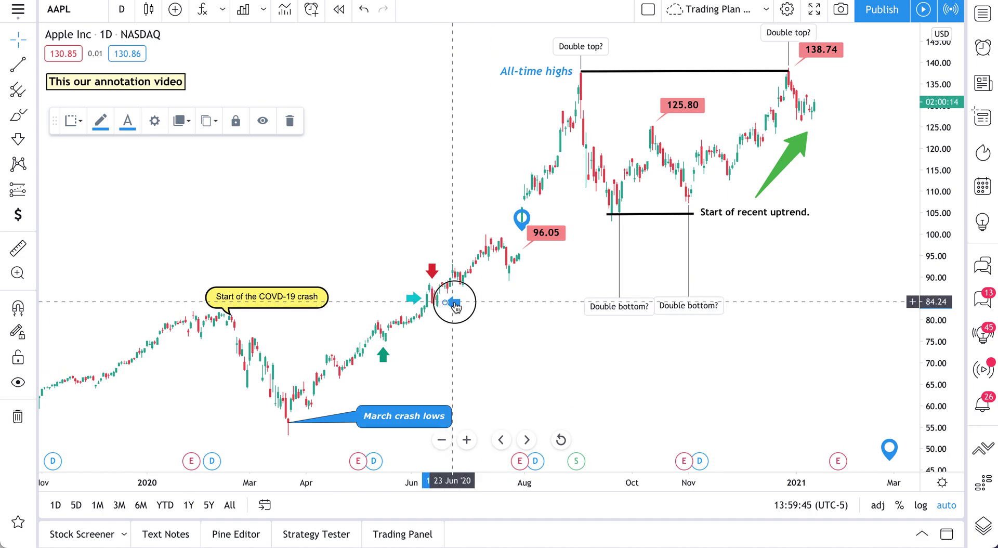
left_click(457, 317)
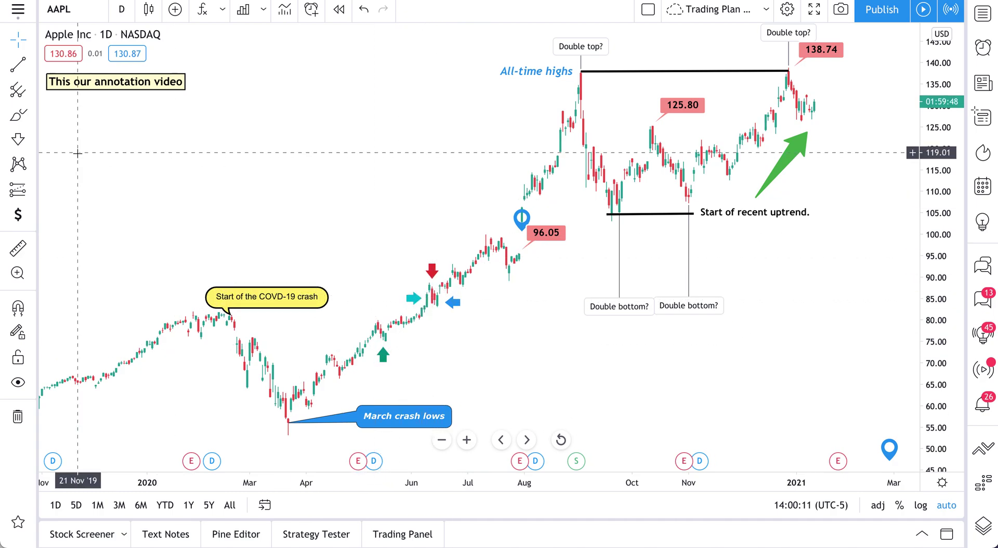
Move the crash balloon above the February 2020 high, draw a trend line from 82.14 on 12 Feb '20 to mid-June, and undo both.
left_click_drag(245, 295, 226, 251)
key("alt+t")
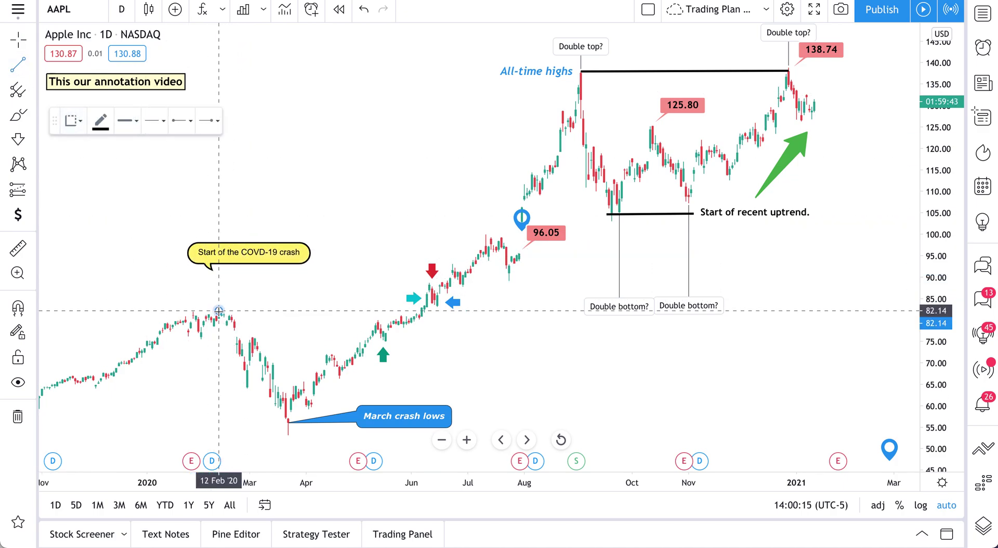
left_click(219, 310)
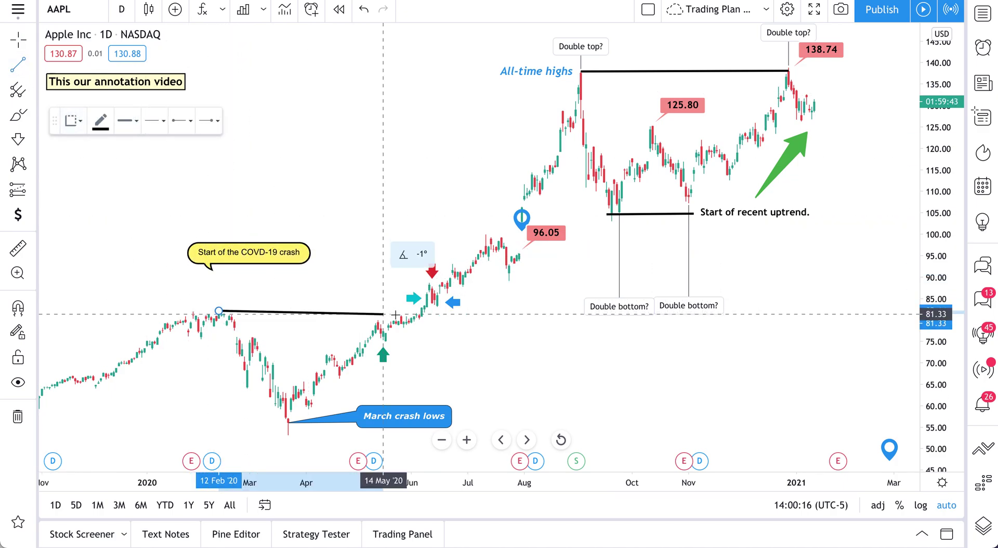
left_click(442, 310)
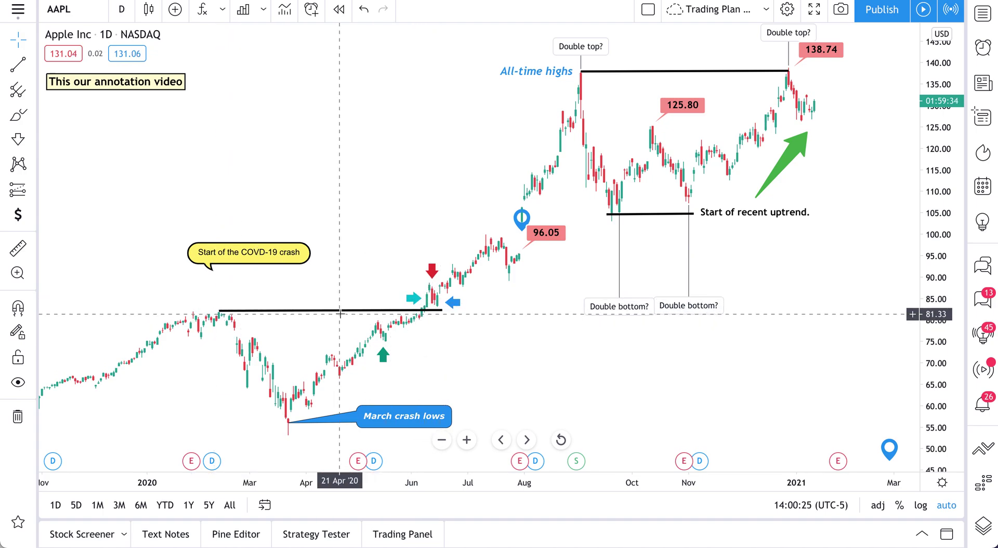
key("ctrl+z")
key("ctrl+z")
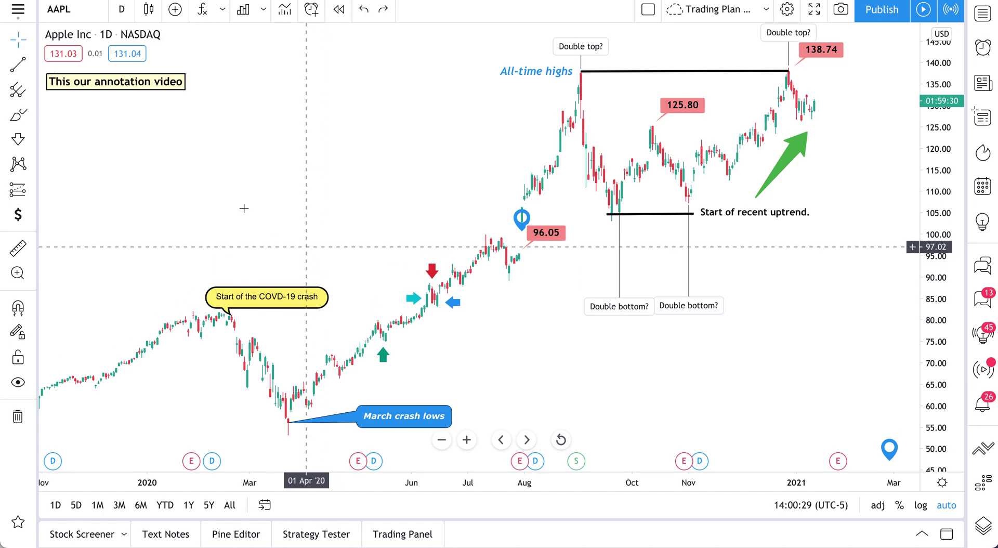
Place a flag mark on the 13 Jan '21 candle and raise it to about 131.62.
left_click(32, 141)
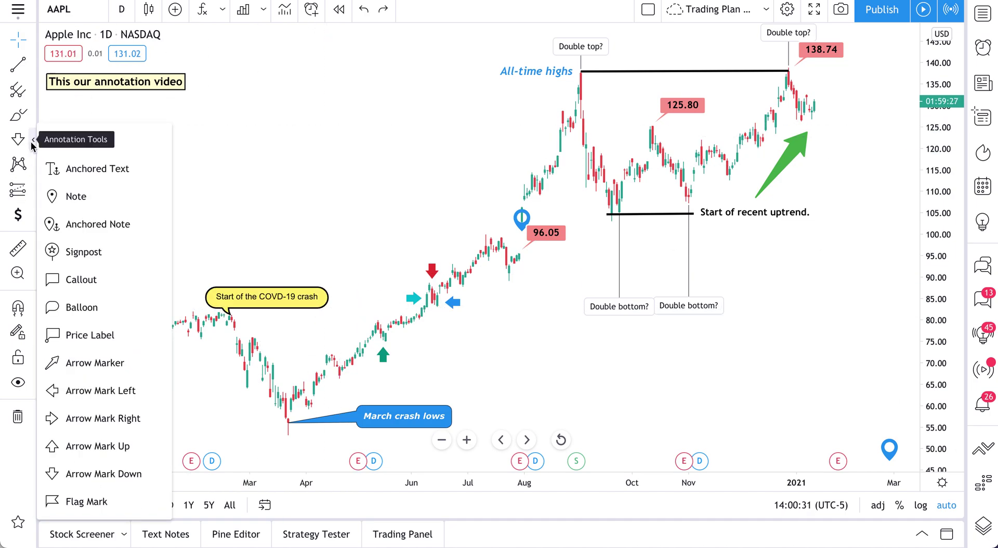
left_click(96, 503)
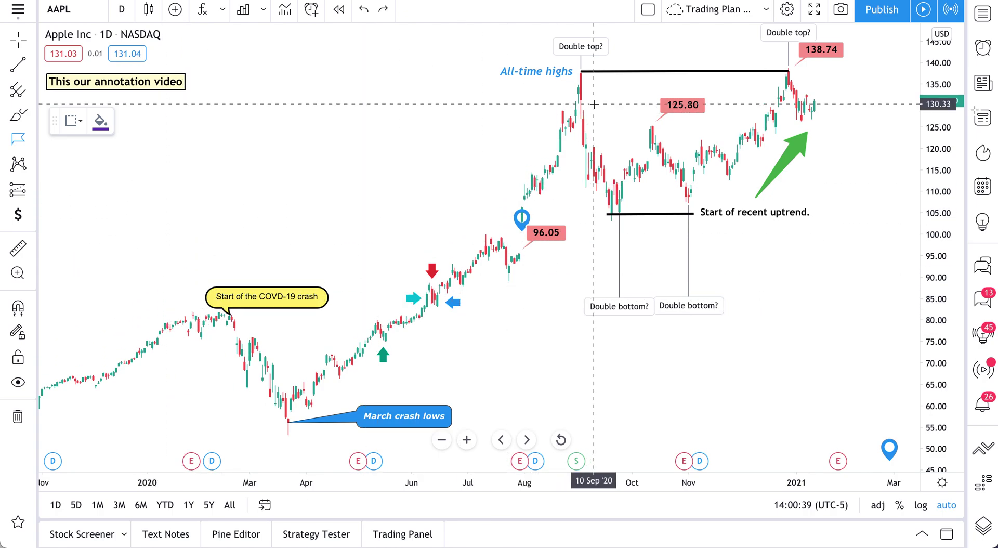
left_click(814, 104)
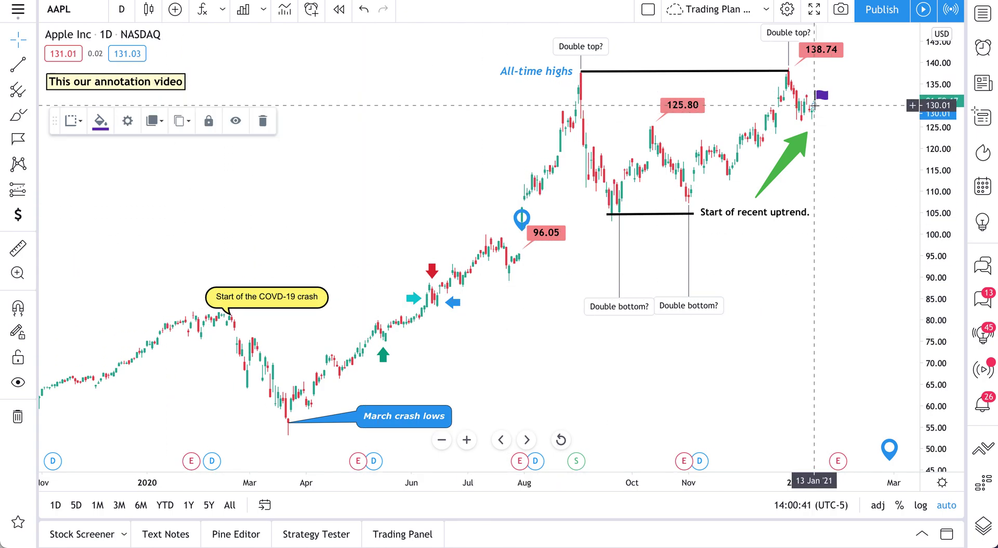
left_click_drag(821, 103, 831, 119)
left_click(831, 119)
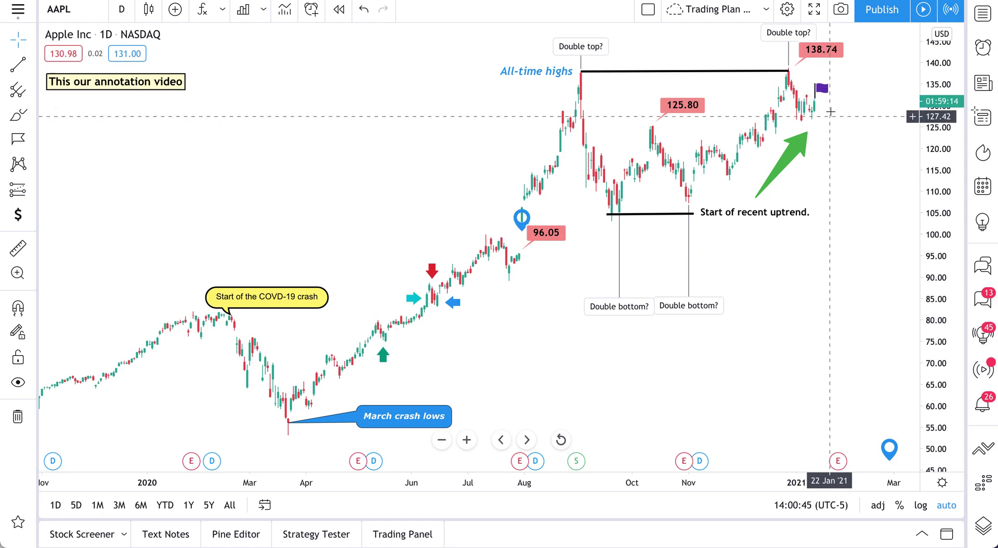
Change the flag mark's color to green and look through its coordinate and visibility settings.
double_click(820, 90)
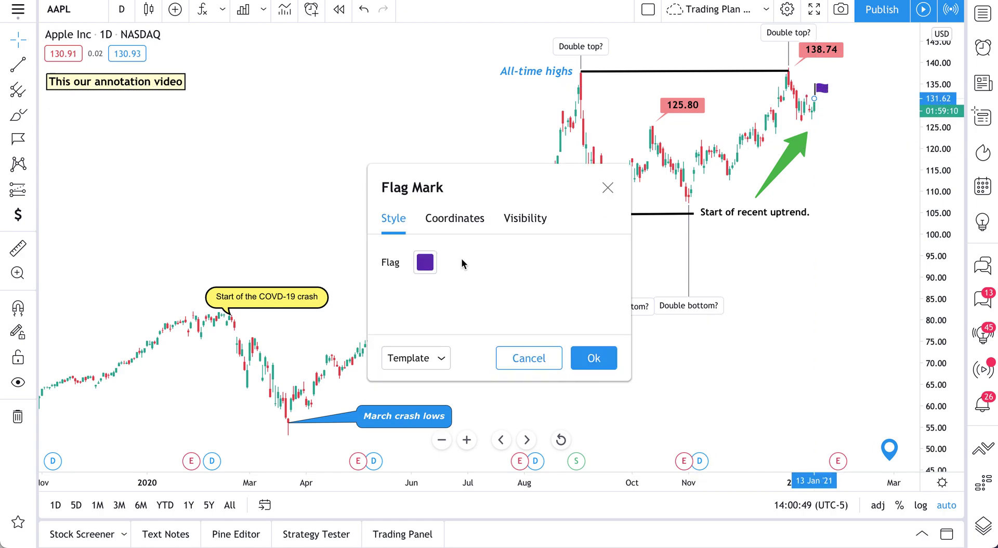
left_click(427, 265)
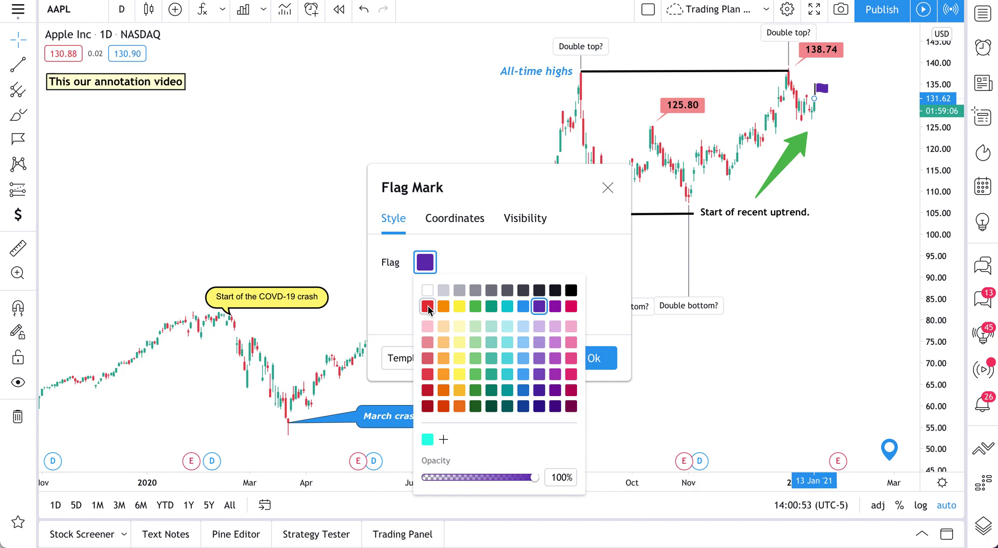
left_click(472, 308)
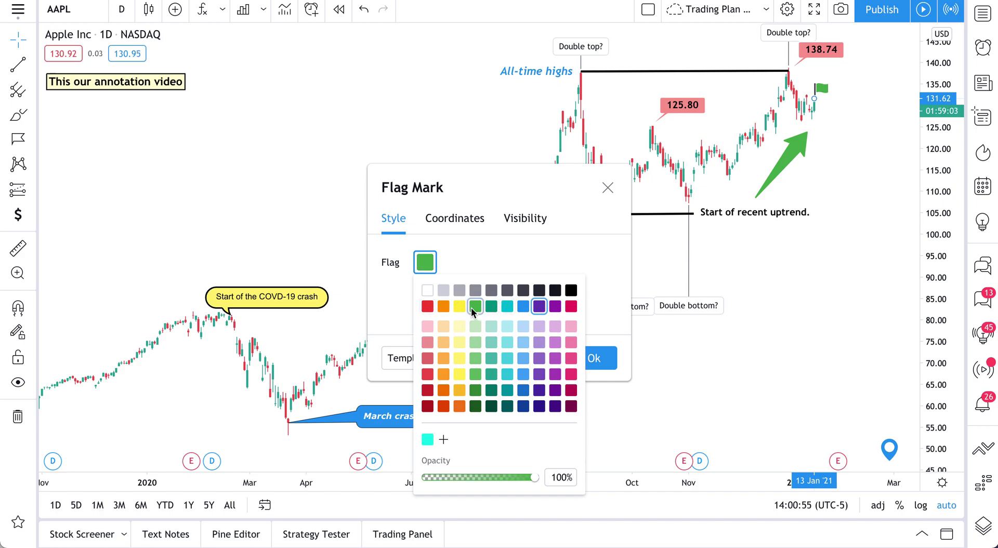
left_click(470, 232)
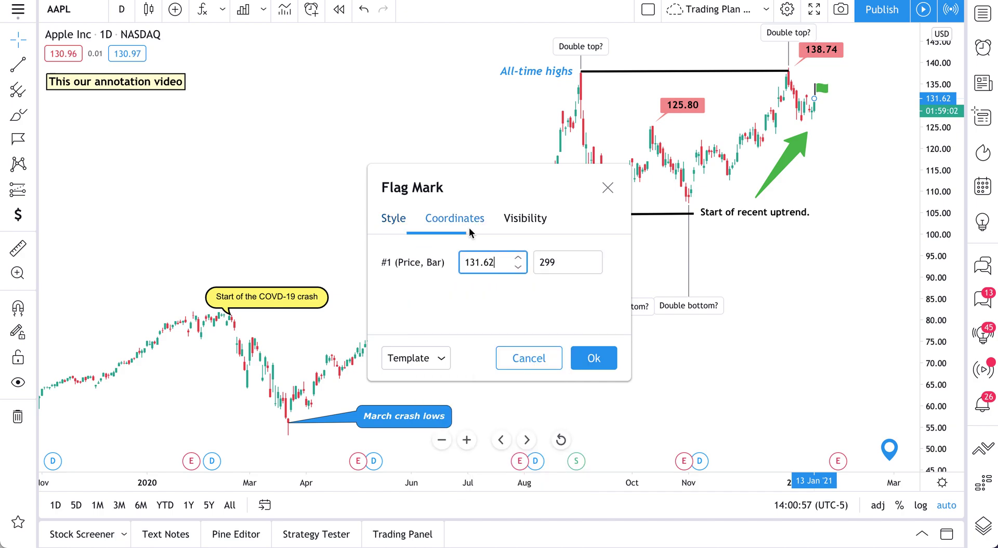
left_click(519, 217)
left_click(656, 188)
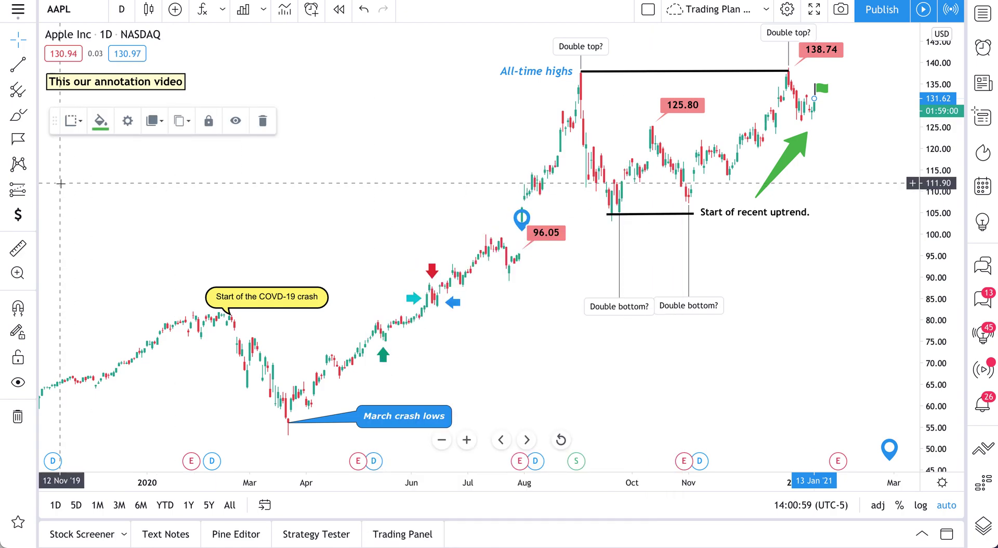
Add two more green flag marks, at about 110.28 on 03 Aug '20 and about 124.35 on 02 Dec '20.
left_click(18, 138)
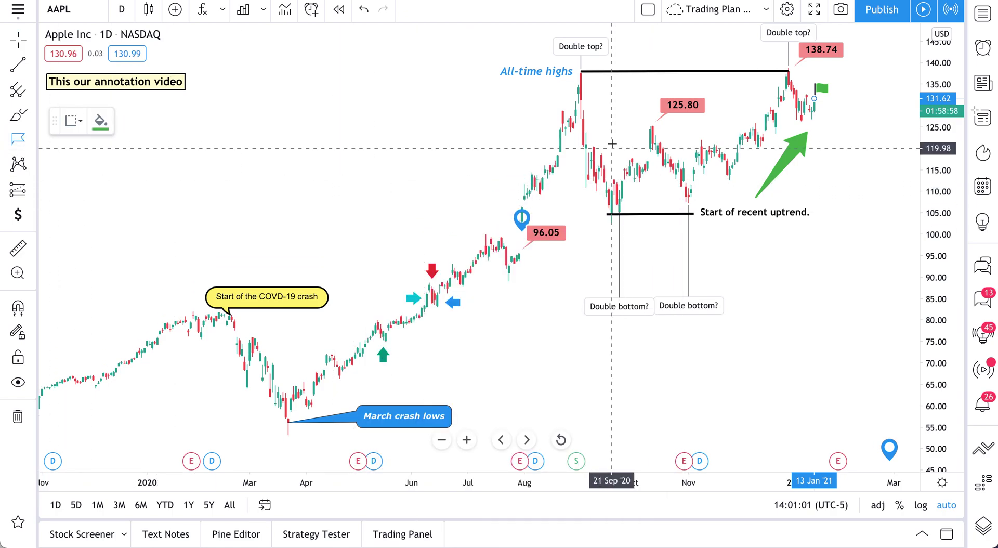
left_click(525, 188)
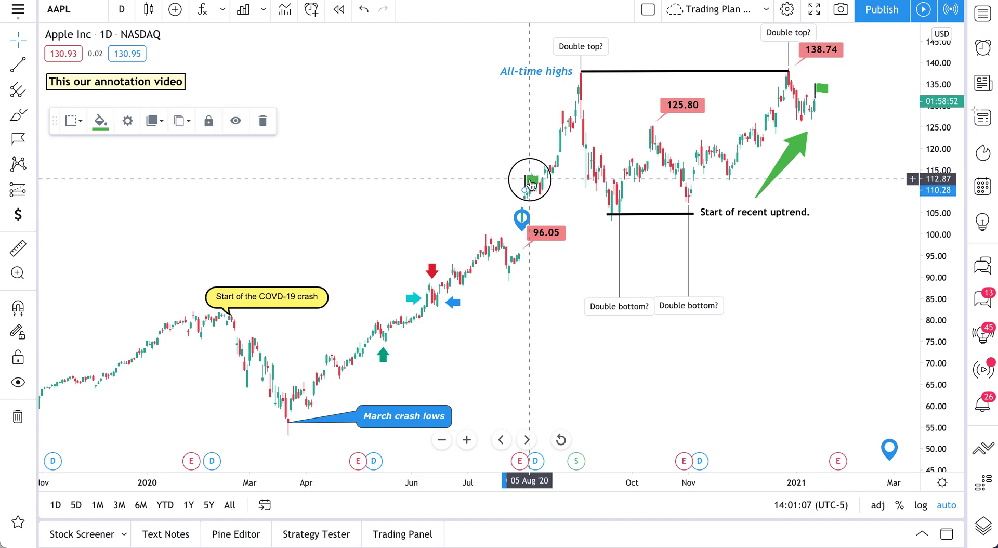
left_click(17, 139)
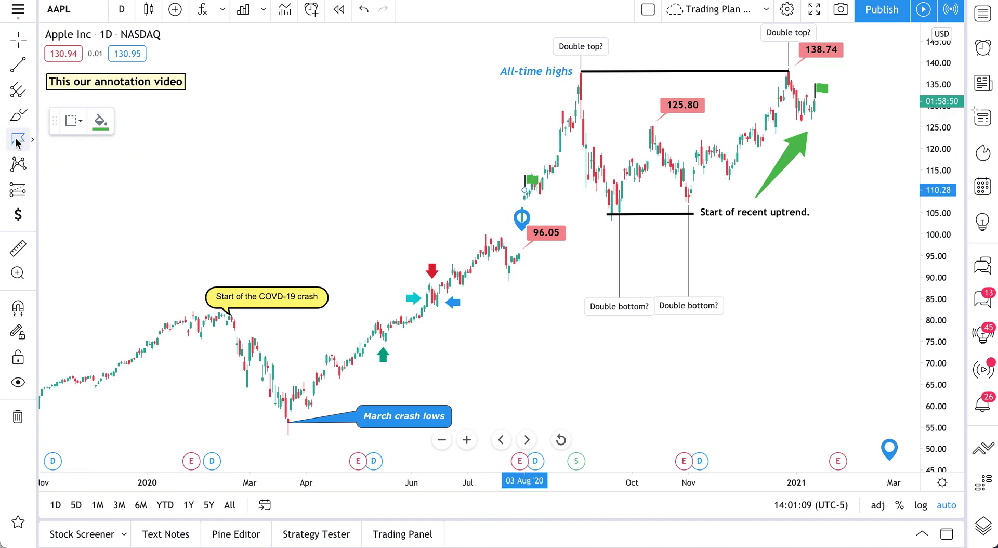
left_click(742, 129)
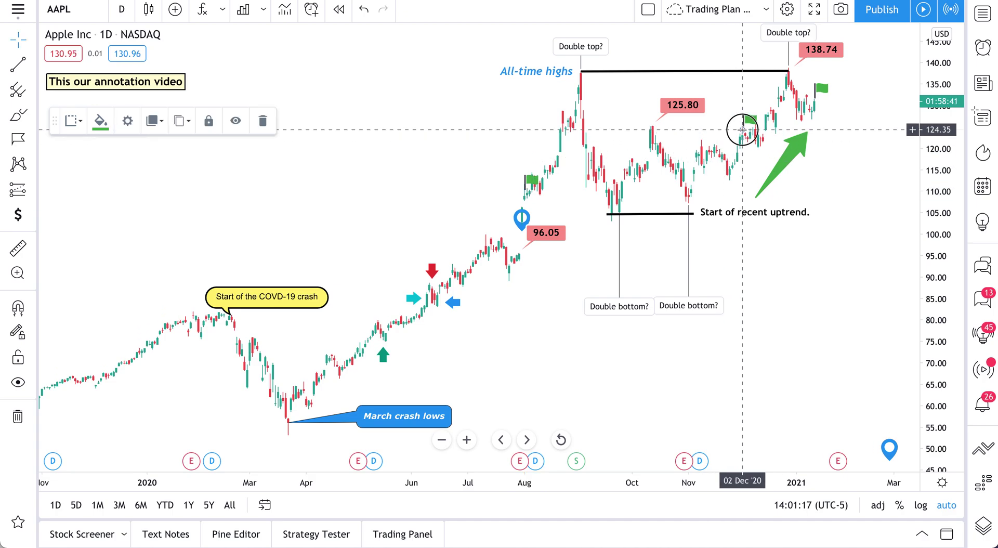
Place another green flag mark on the mid-April 2020 peak, at about 73.41.
left_click(748, 122)
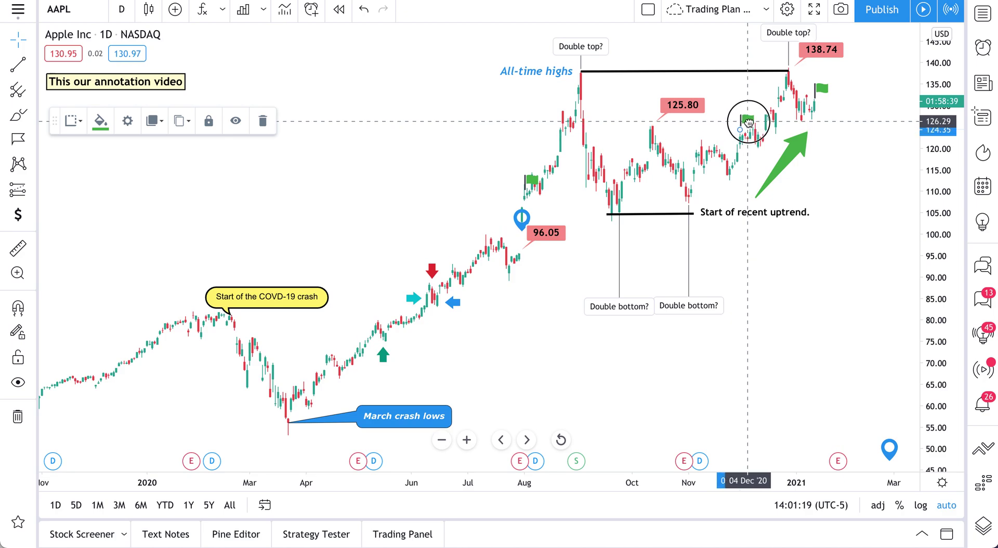
key("Escape")
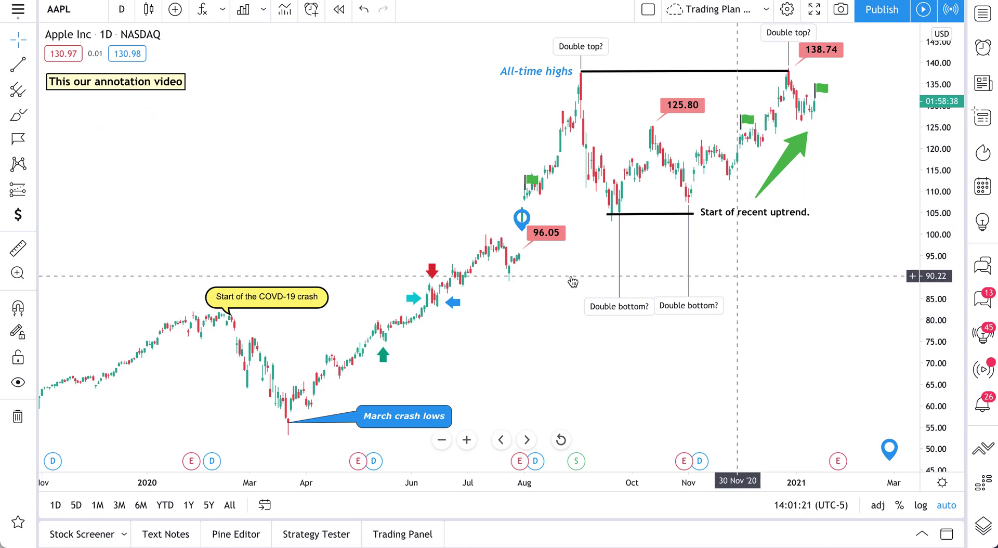
left_click(19, 139)
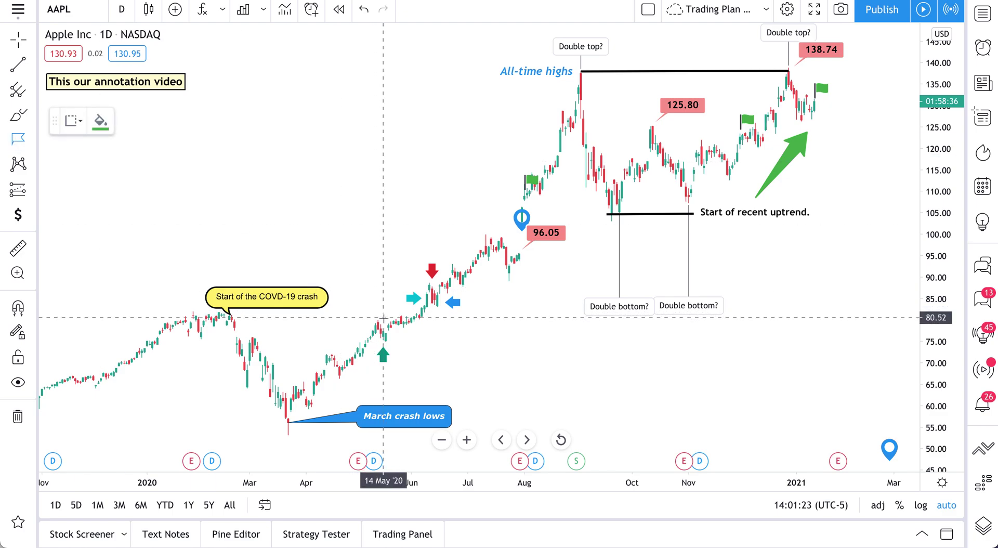
left_click(340, 336)
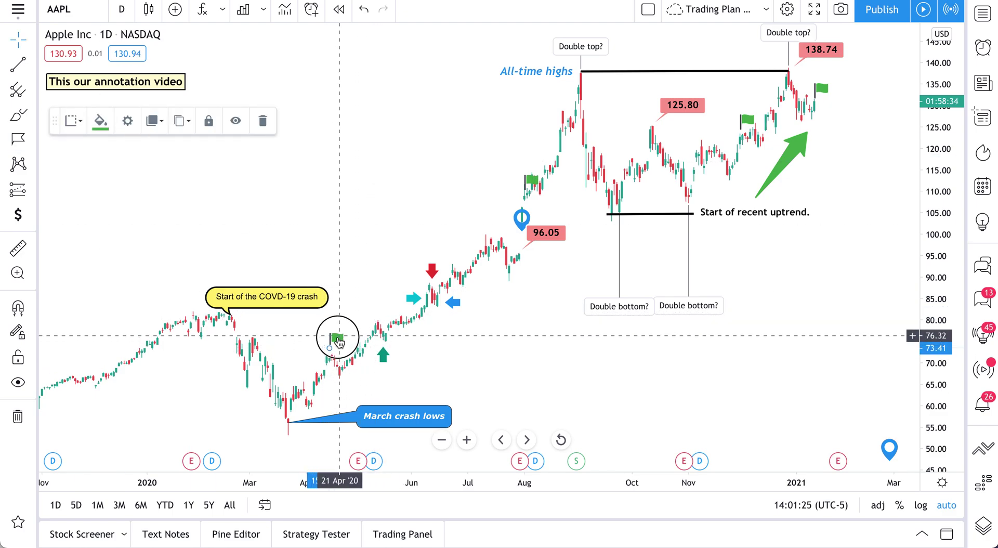
key("Escape")
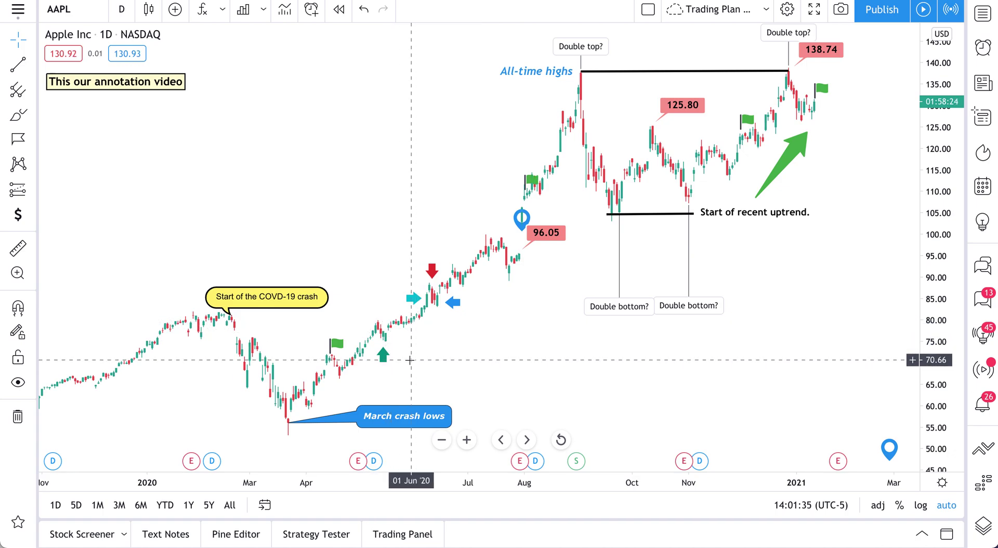
Delete the up, left, down and right arrow marks around May and June 2020, and the flag mark on the 13 Jan '21 candle.
left_click(385, 358)
key("Delete")
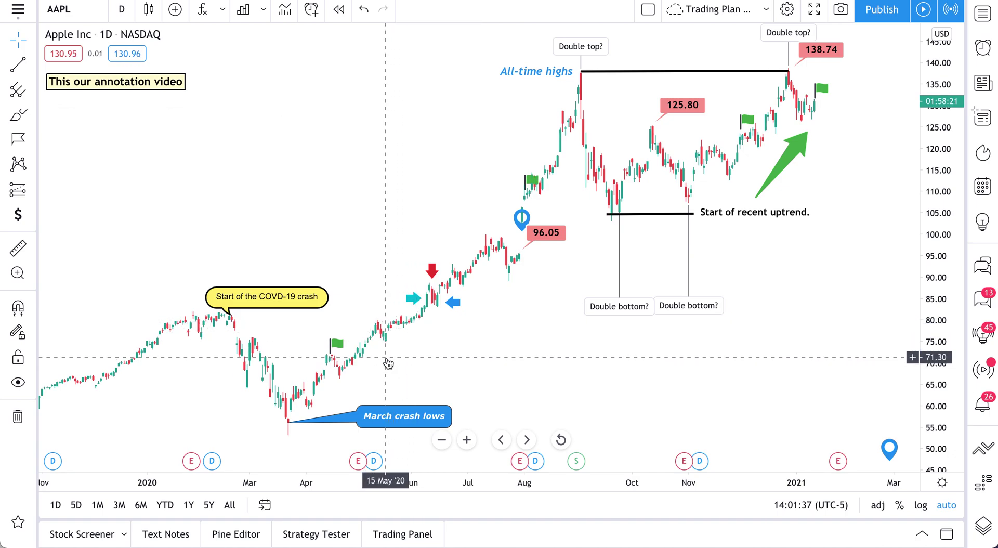
left_click(455, 302)
key("Delete")
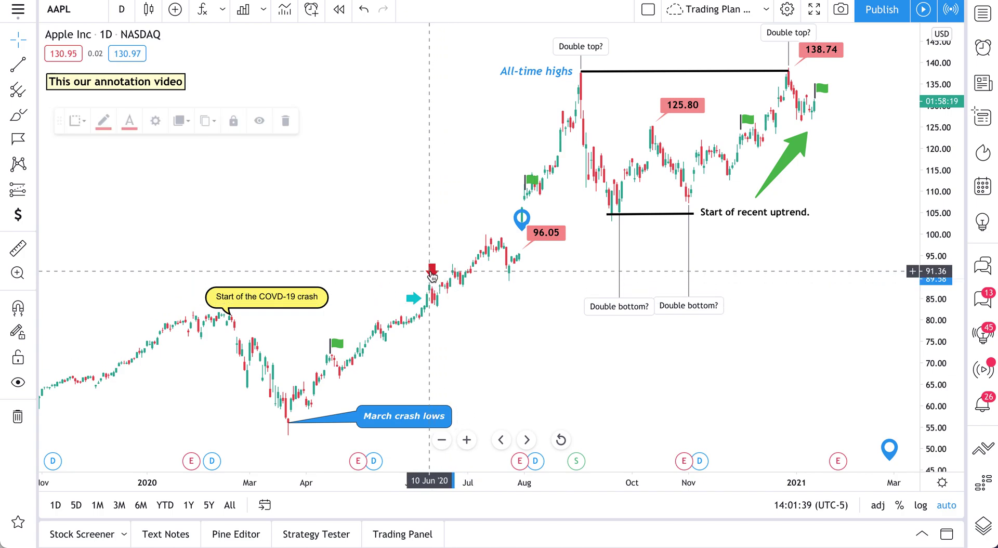
left_click(417, 300)
key("Delete")
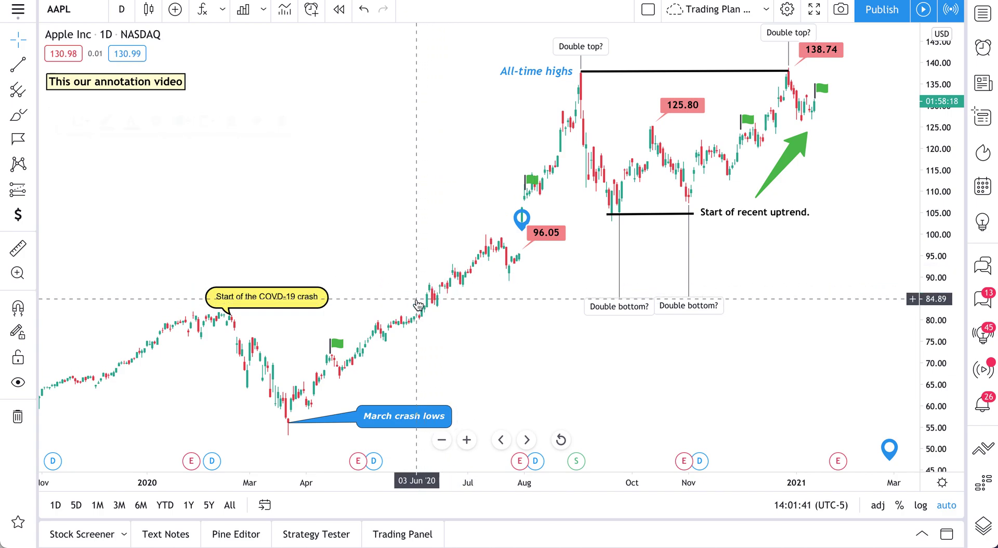
left_click(825, 93)
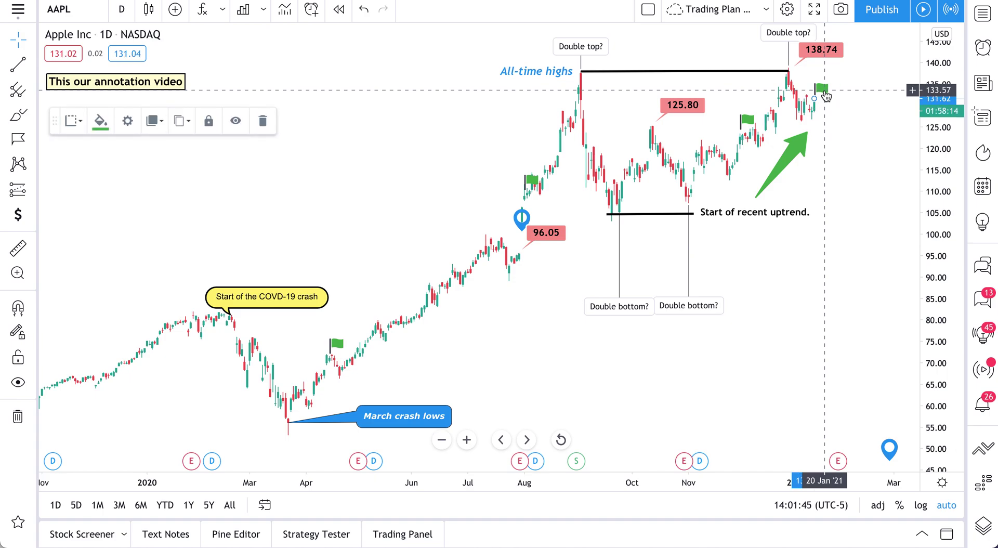
key("Delete")
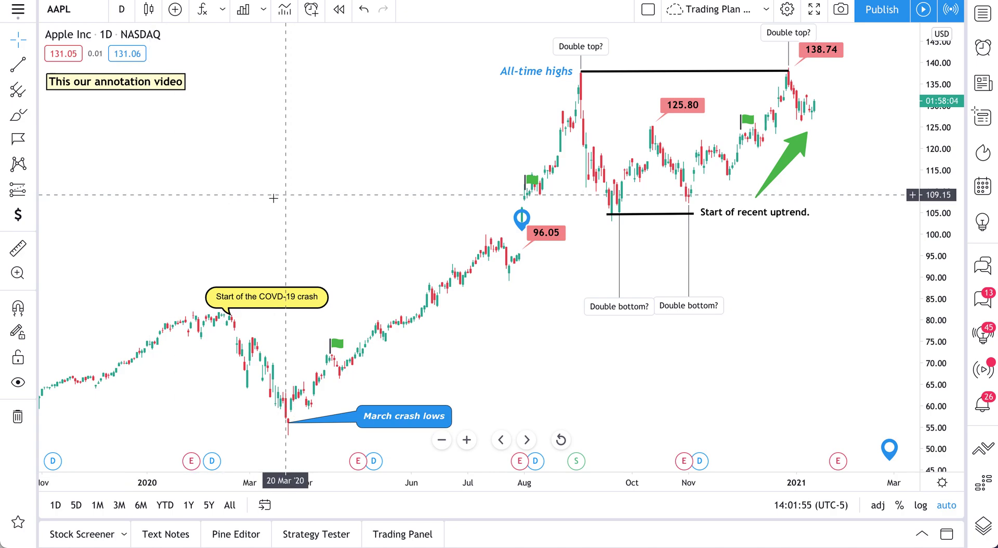
Examine the Apple price history back to late 2018 and return to the annotated 2020 to early 2021 range.
left_click_drag(234, 203, 641, 229)
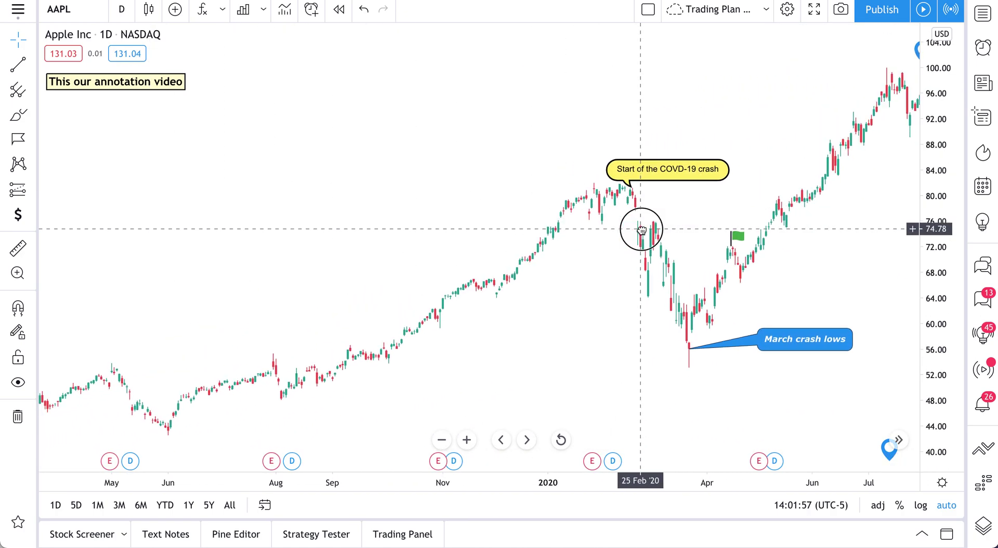
left_click_drag(332, 247, 487, 265)
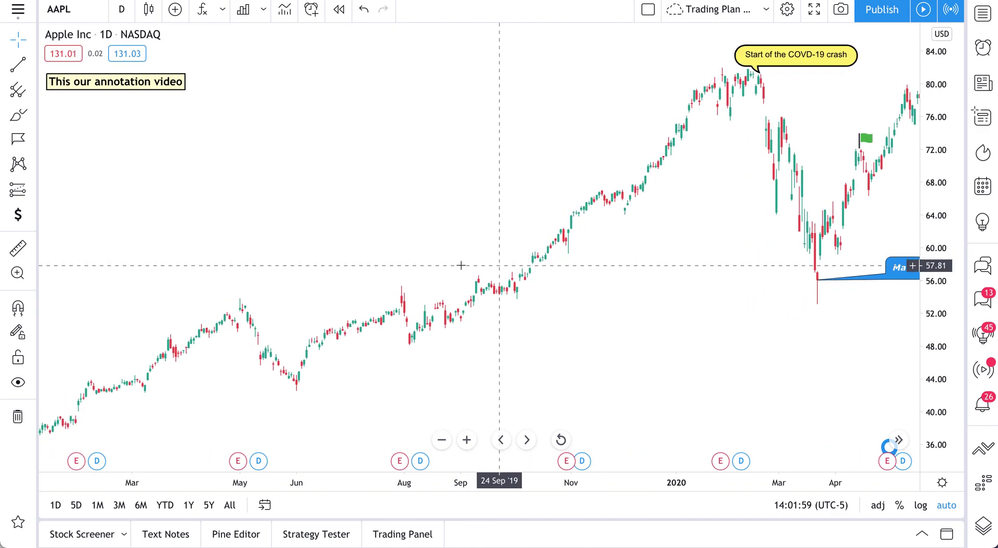
left_click_drag(376, 265, 591, 281)
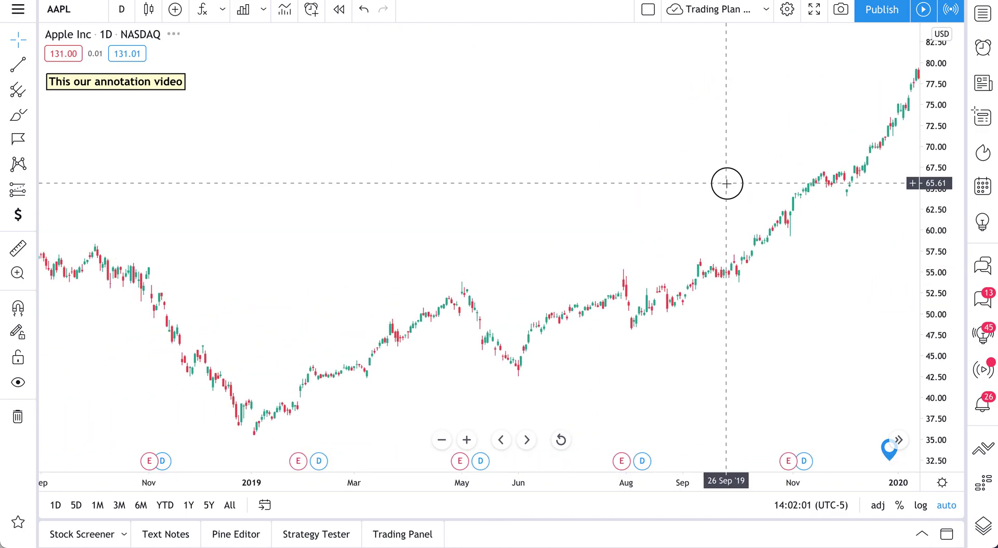
left_click_drag(528, 167, 432, 167)
left_click_drag(479, 274, 437, 274)
left_click_drag(759, 296, 392, 296)
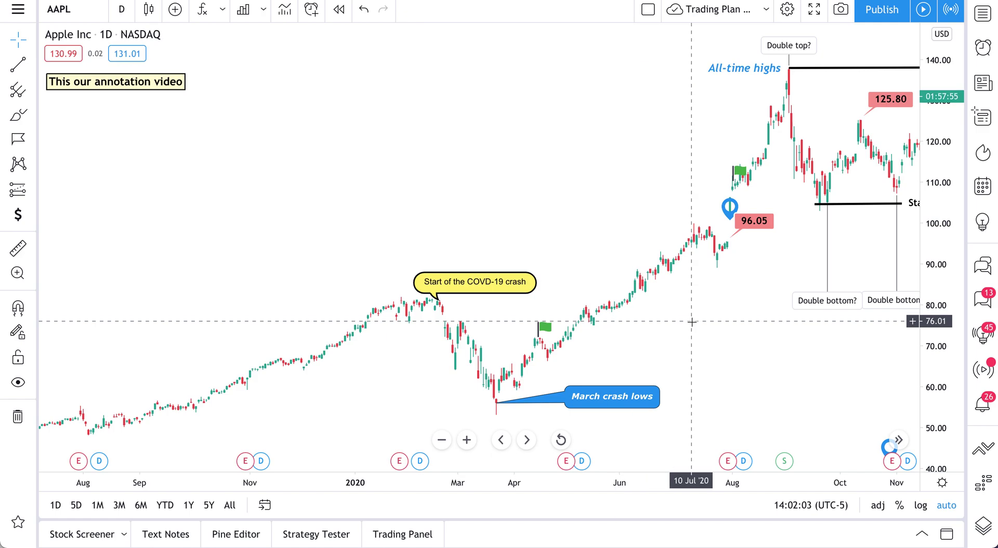
mouse_move(768, 301)
left_mouse_down()
mouse_move(530, 301)
mouse_move(561, 325)
left_mouse_up()
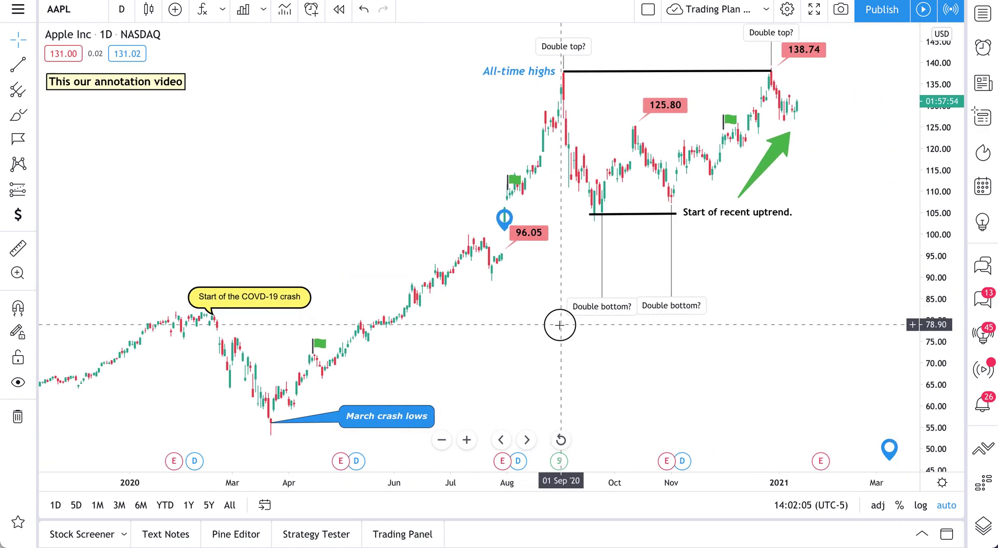
scroll(561, 325, "right", 3)
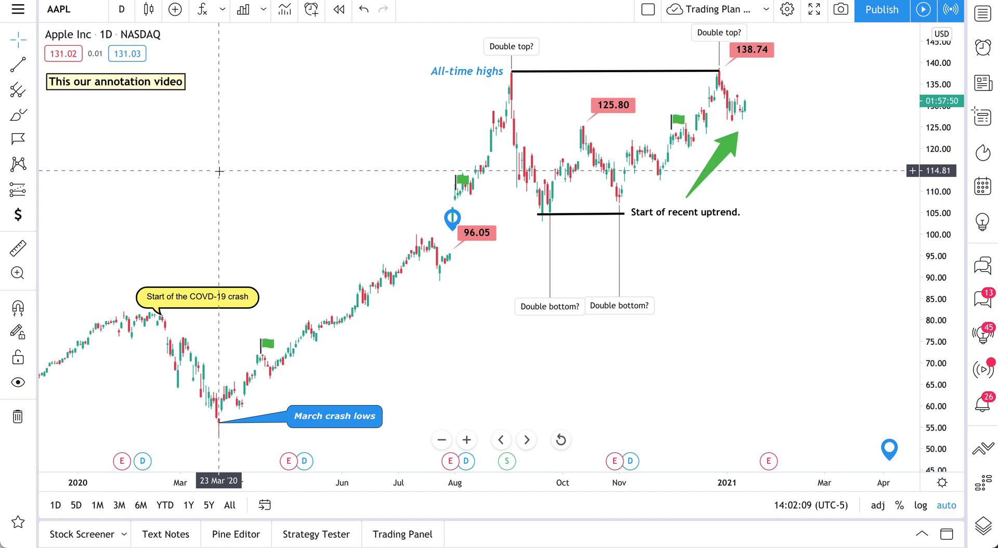
scroll(234, 177, "left", 3)
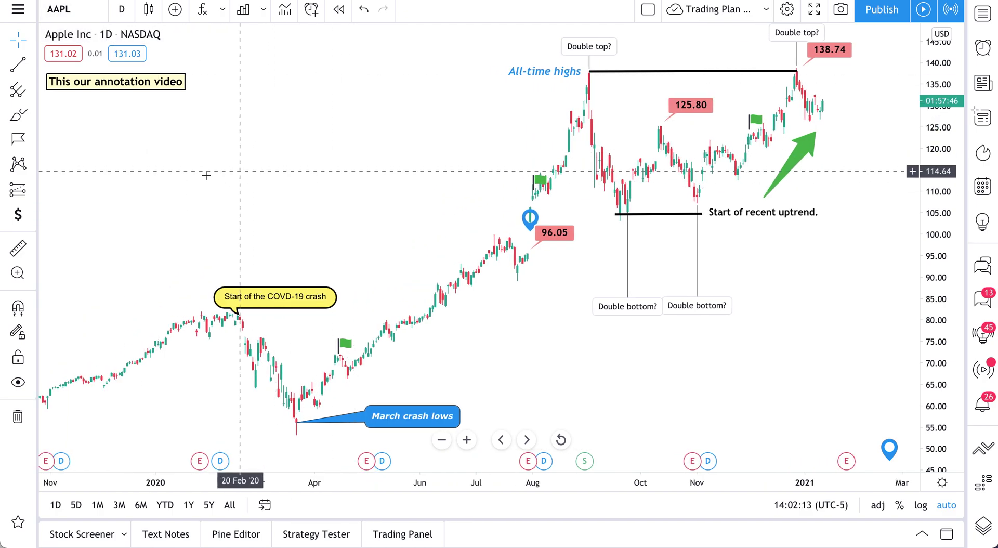
Review the list of available annotation tools and read the note pinned at the late July 2020 price gap.
left_click(33, 142)
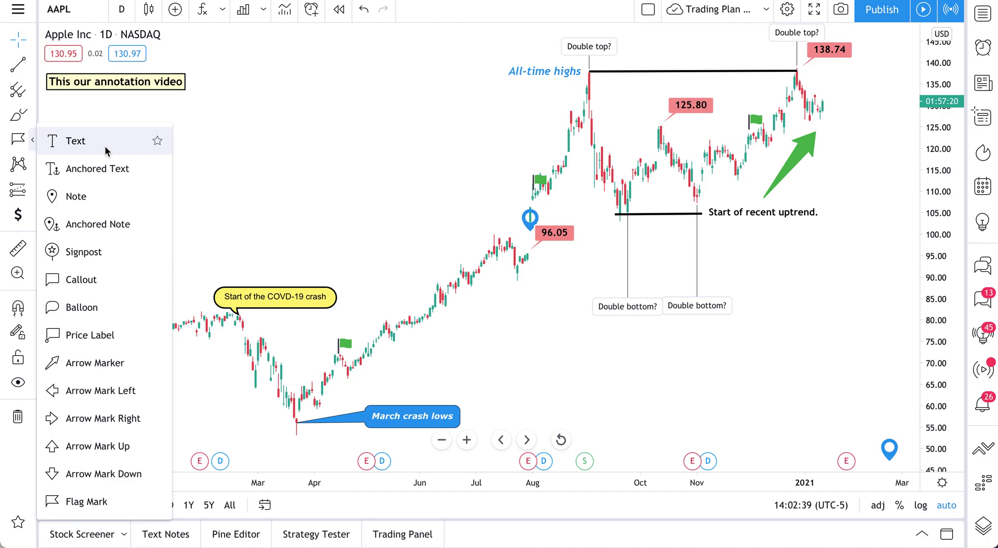
left_click(32, 141)
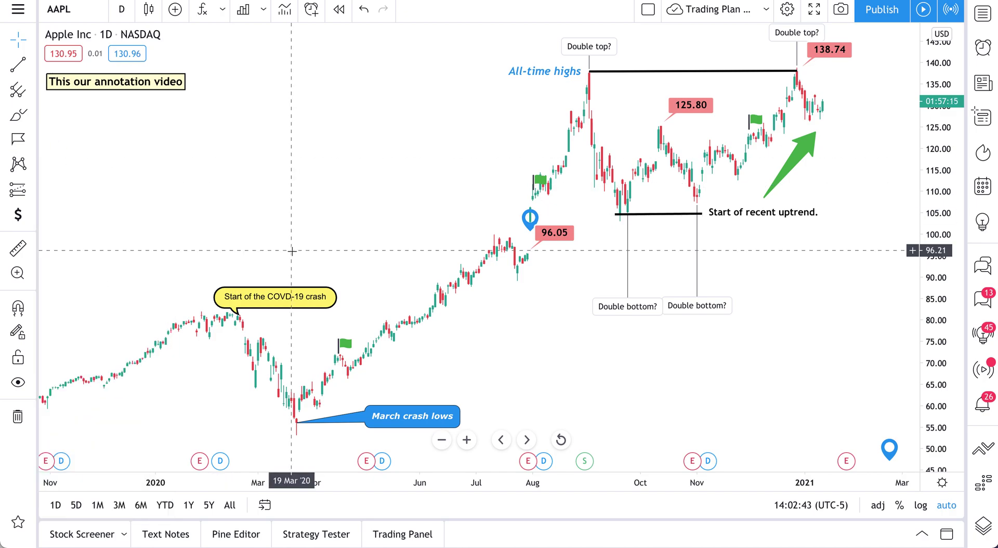
scroll(295, 217, "down", 1)
mouse_move(518, 219)
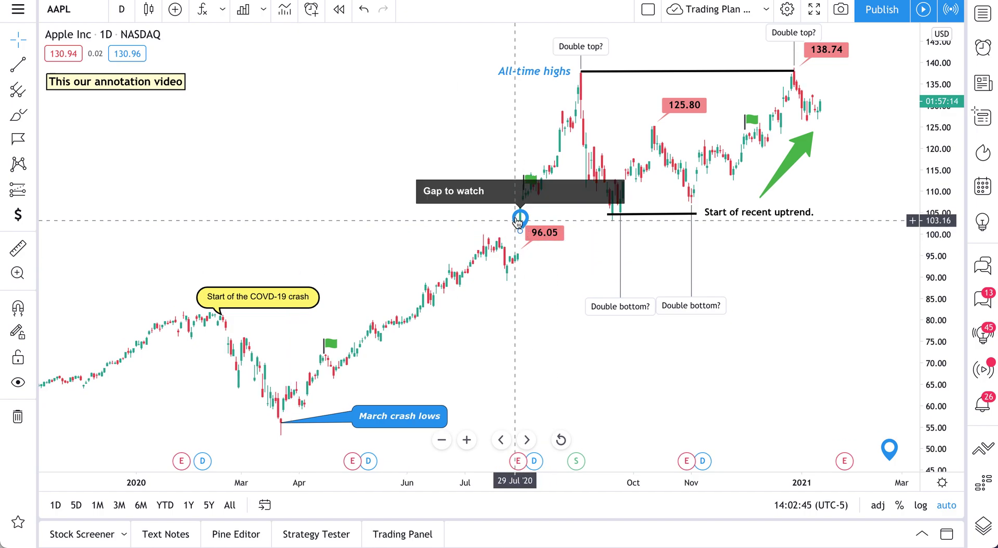